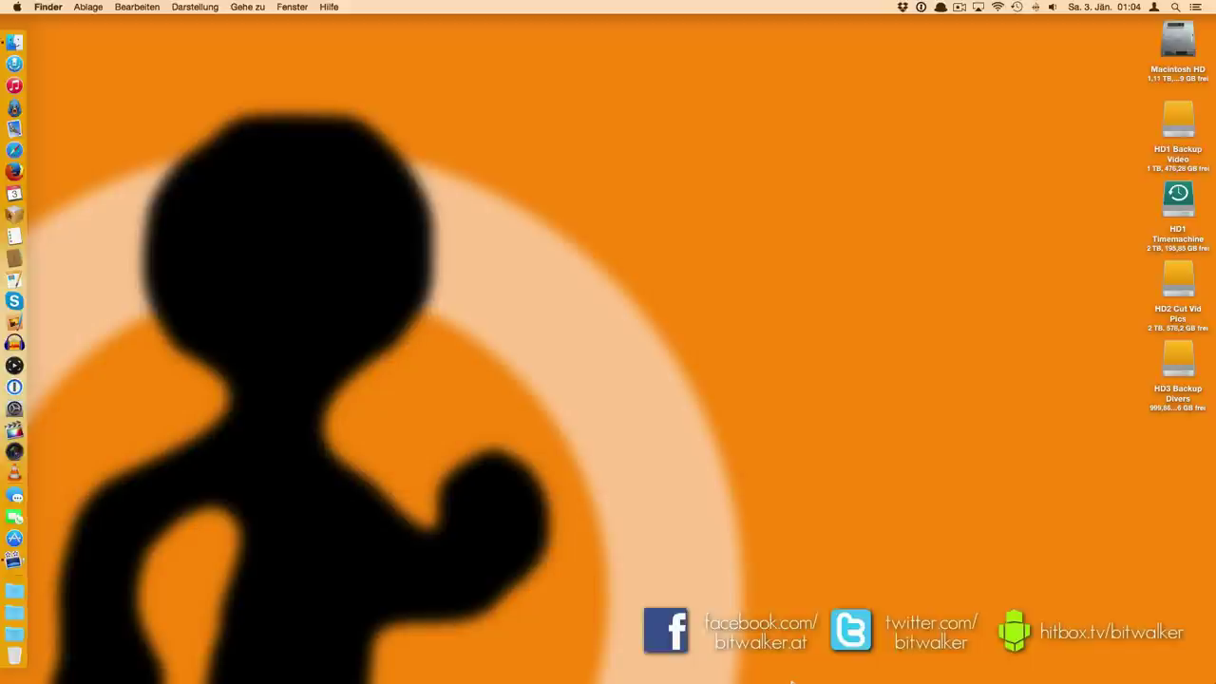
Open Game Capture HD, look at the editing view and return to the capture view
left_click(23, 373)
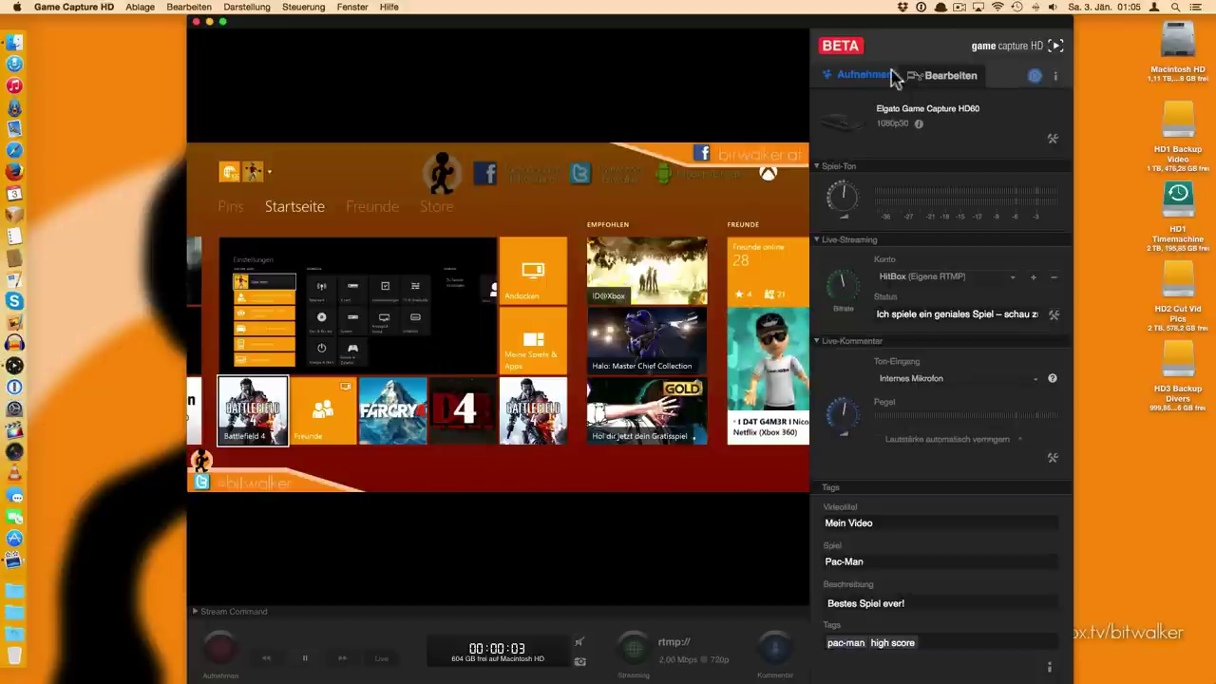
left_click(926, 75)
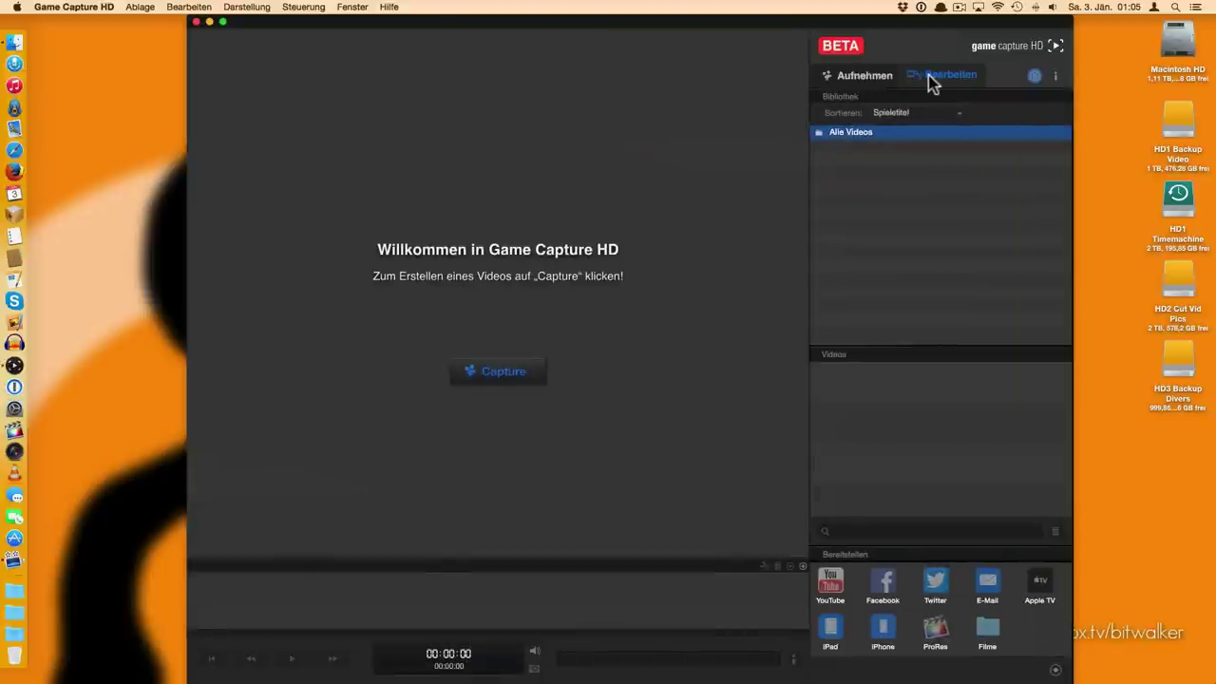
left_click(878, 82)
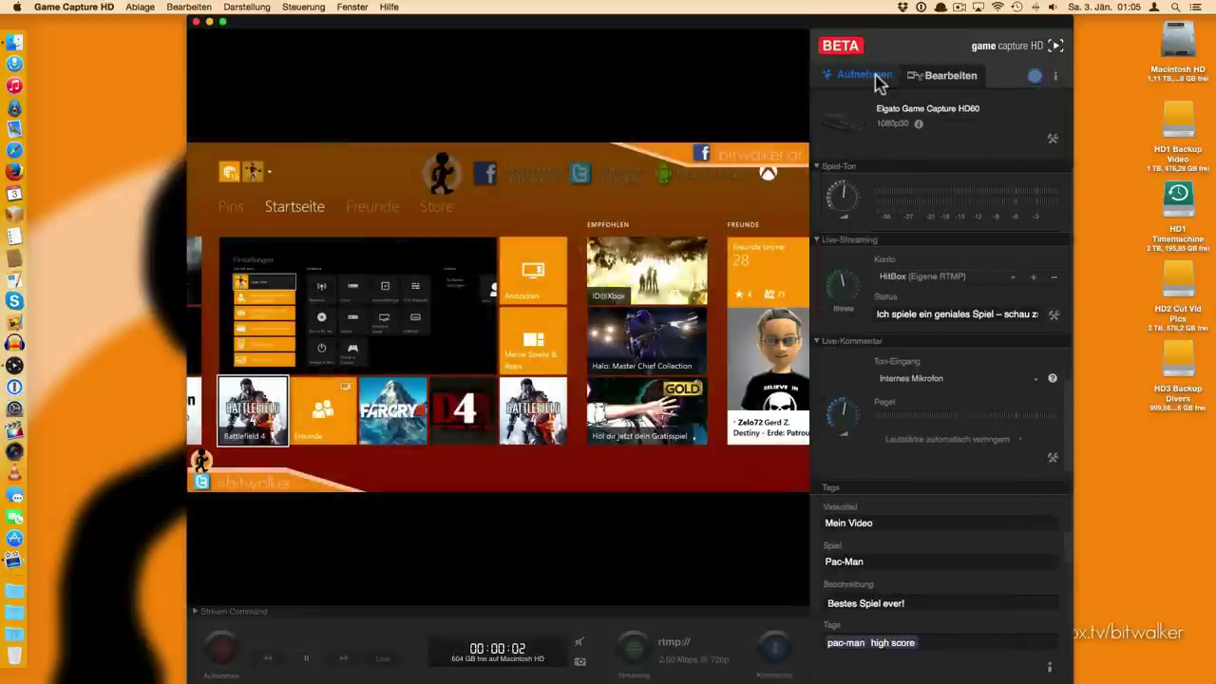
Raise the game audio volume of the captured signal to 0 dB
mouse_move(869, 190)
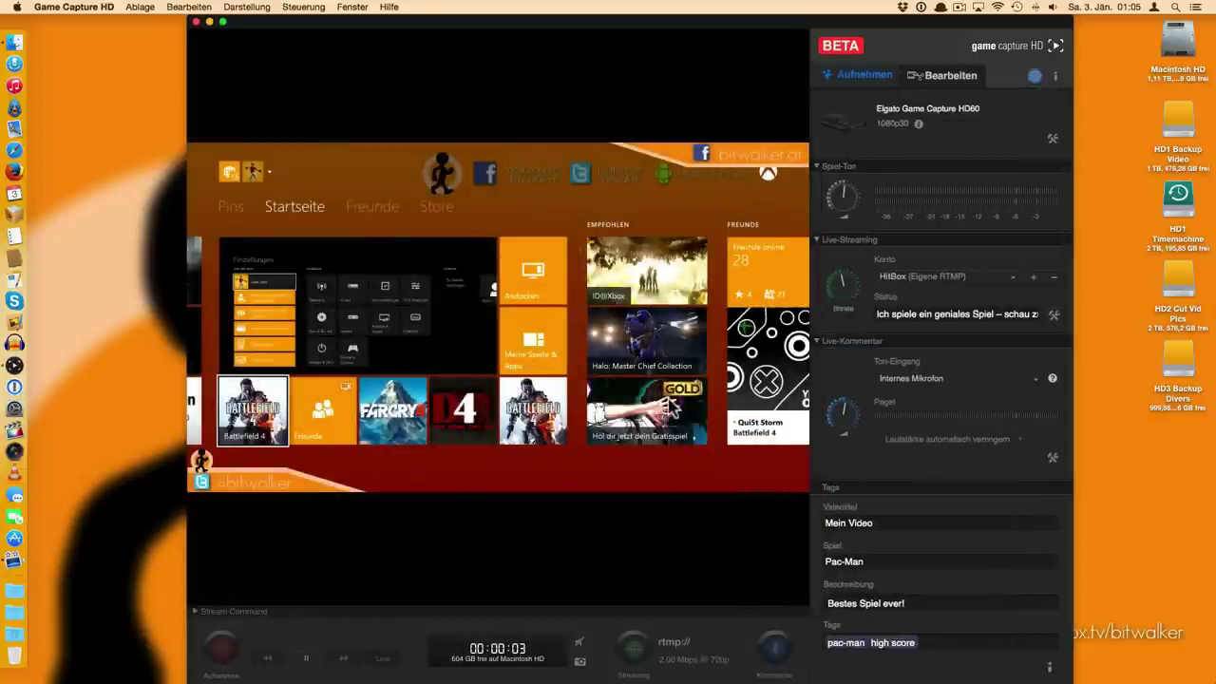
mouse_move(828, 190)
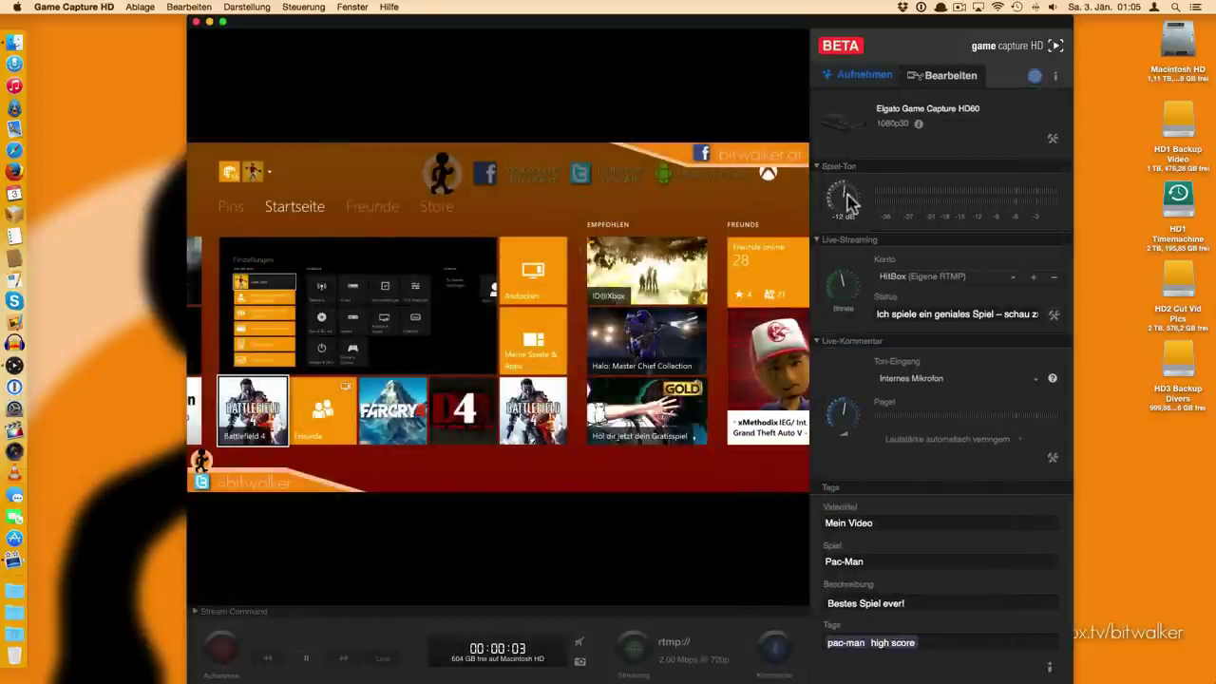
left_click_drag(849, 197, 858, 198)
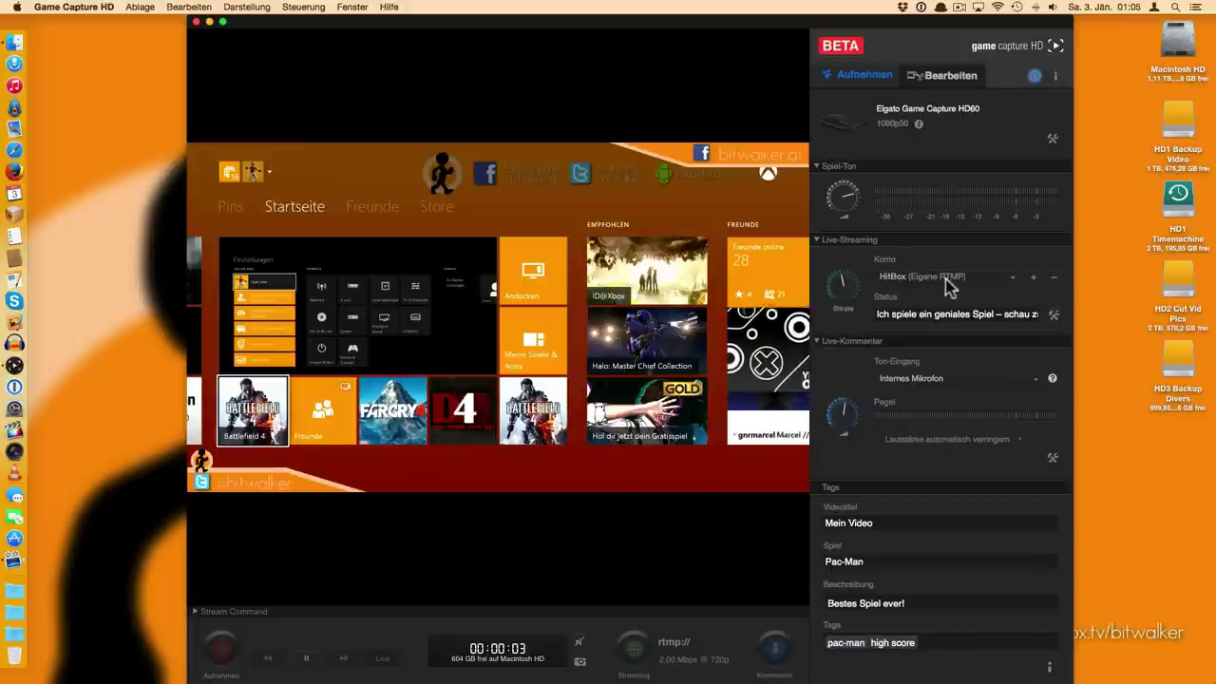
Examine the saved live-streaming accounts and the services offered for a new account, including the custom rtmp:// option
left_click(1016, 280)
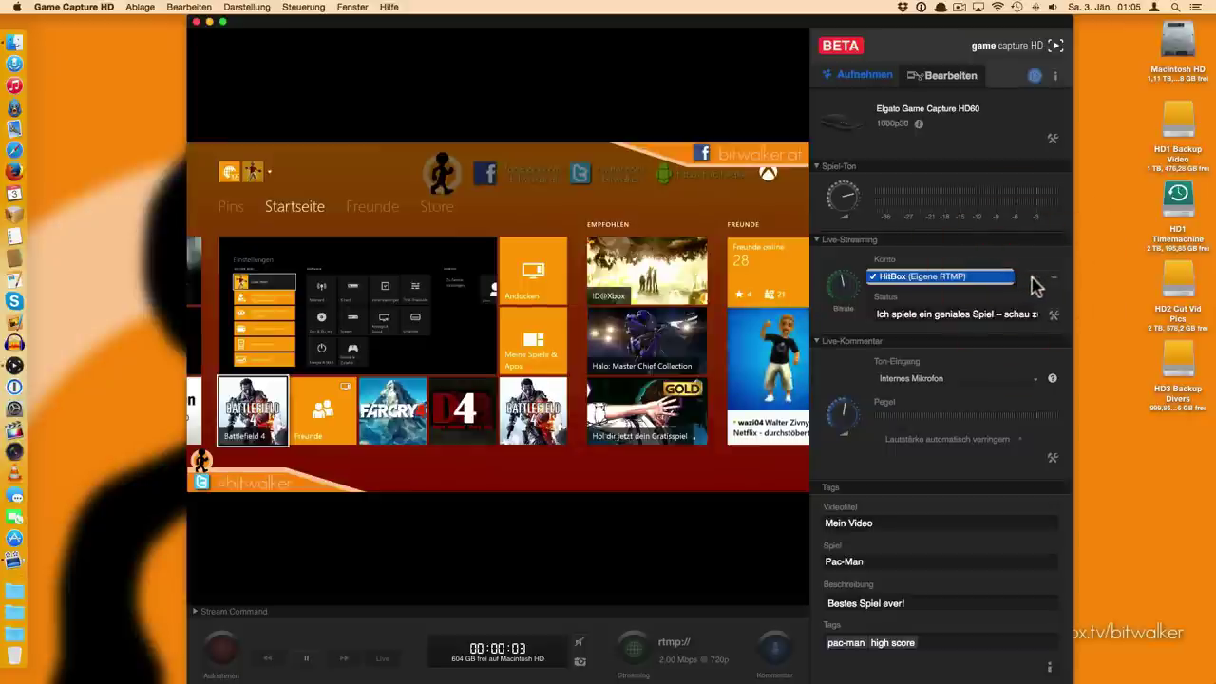
left_click(1034, 279)
left_click(1035, 281)
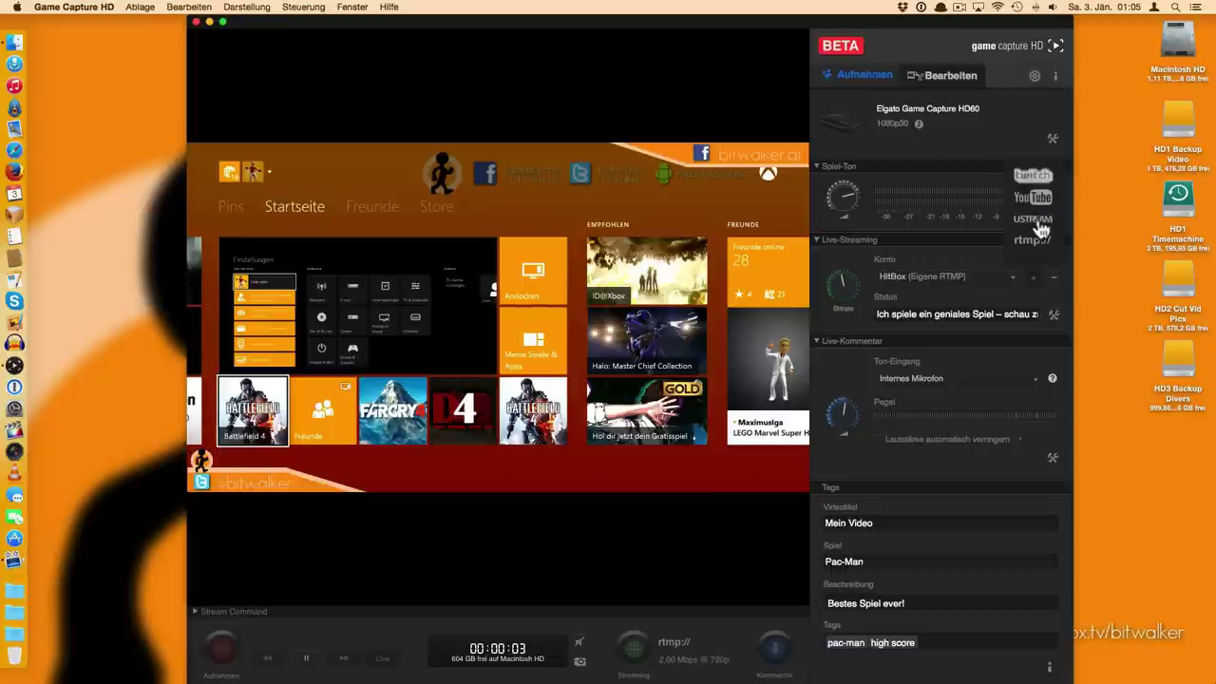
left_click(1040, 249)
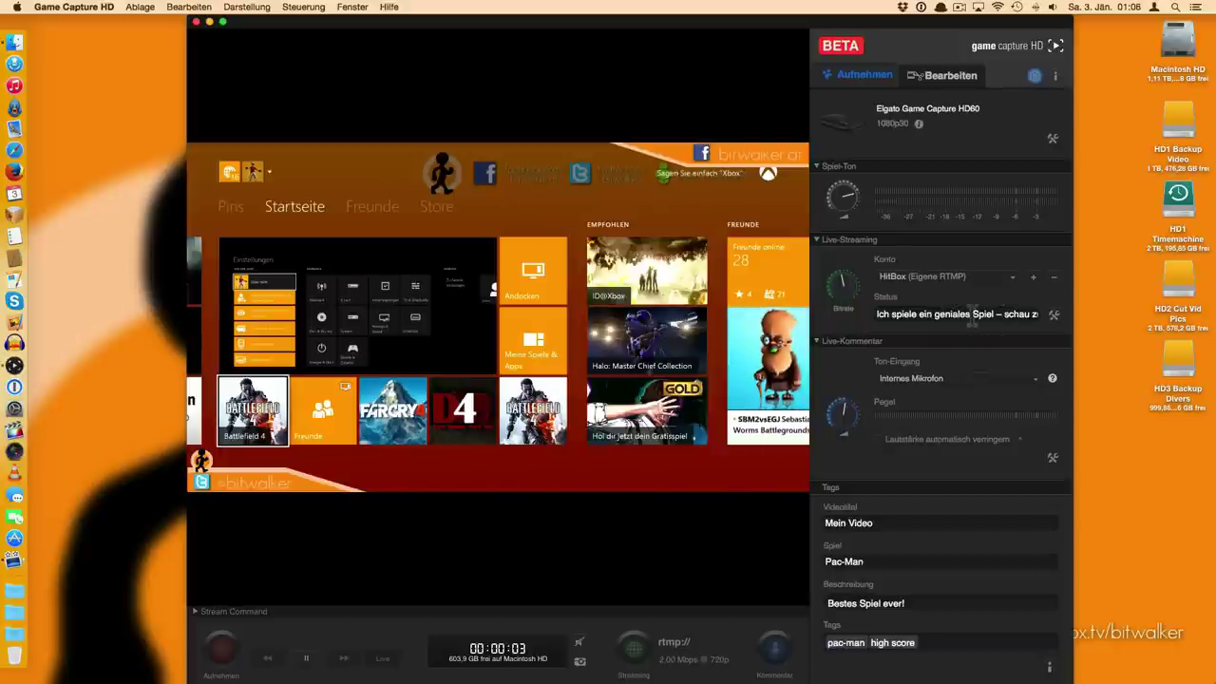
Review the live stream's status text and its privacy, category, maximum resolution and server settings
left_click(968, 315)
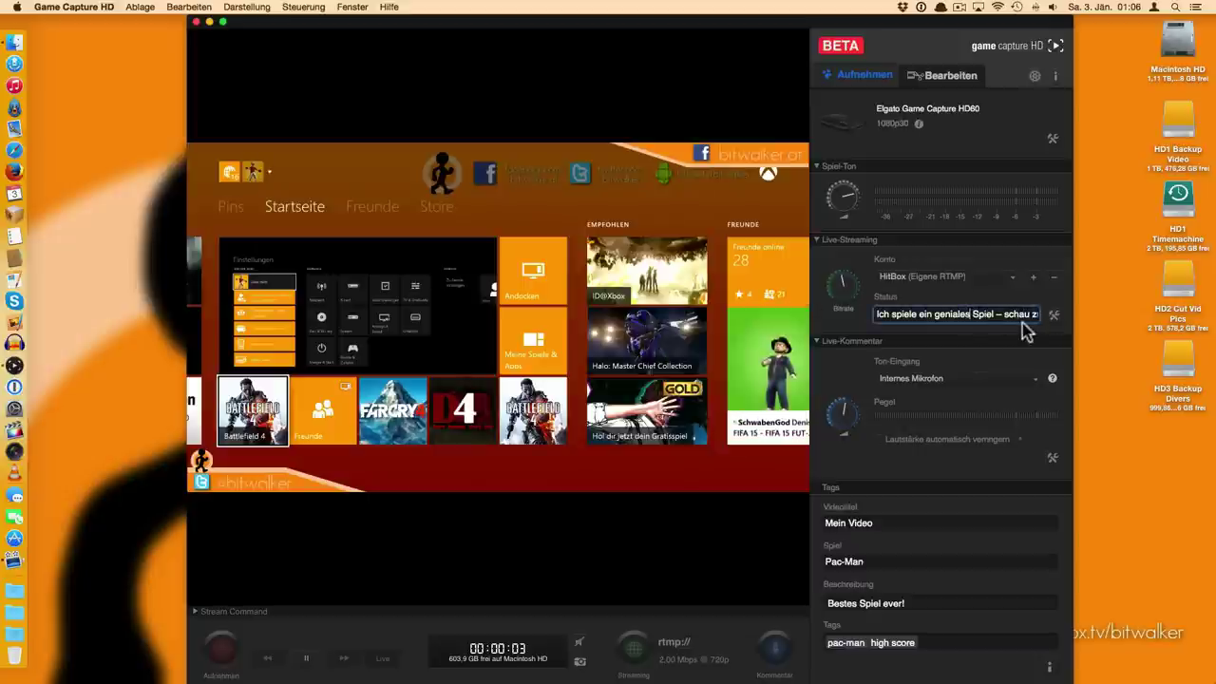
left_click(1055, 313)
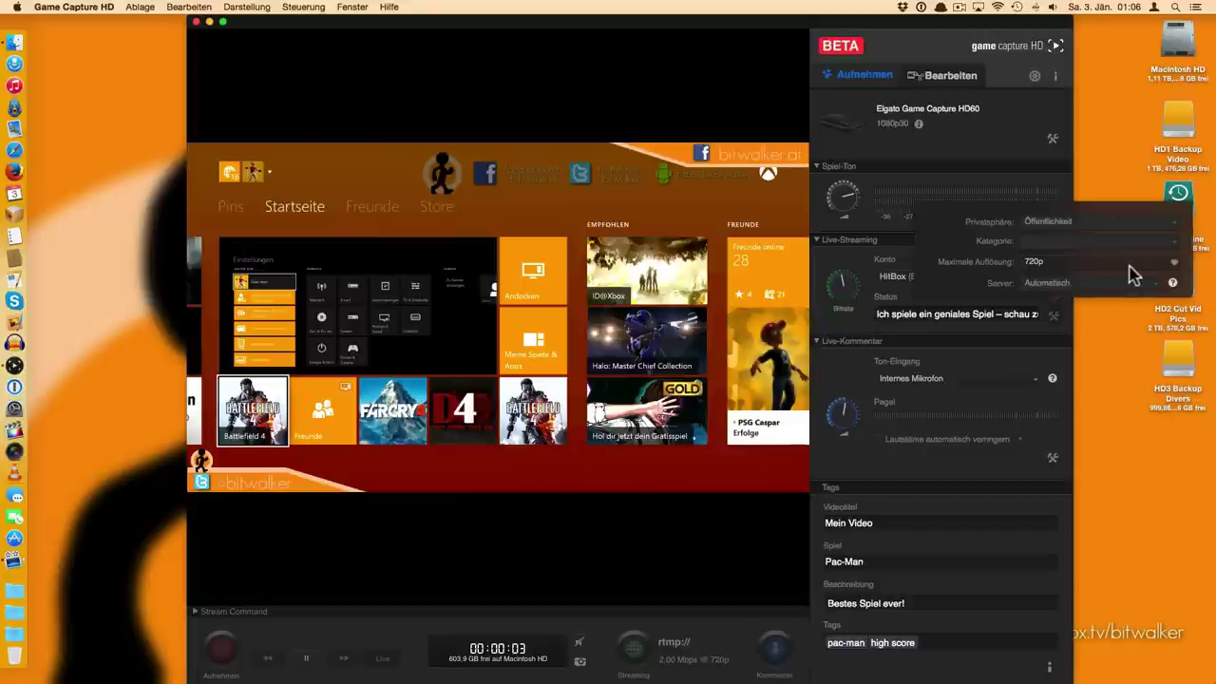
left_click(1012, 323)
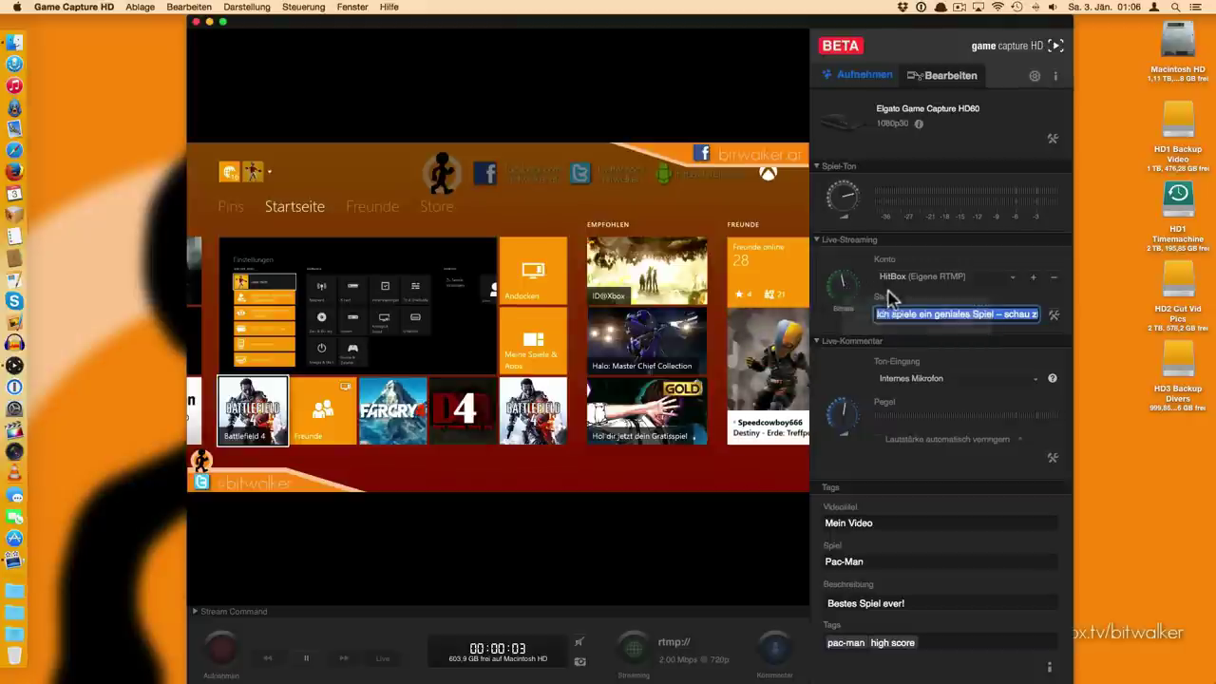
mouse_move(849, 300)
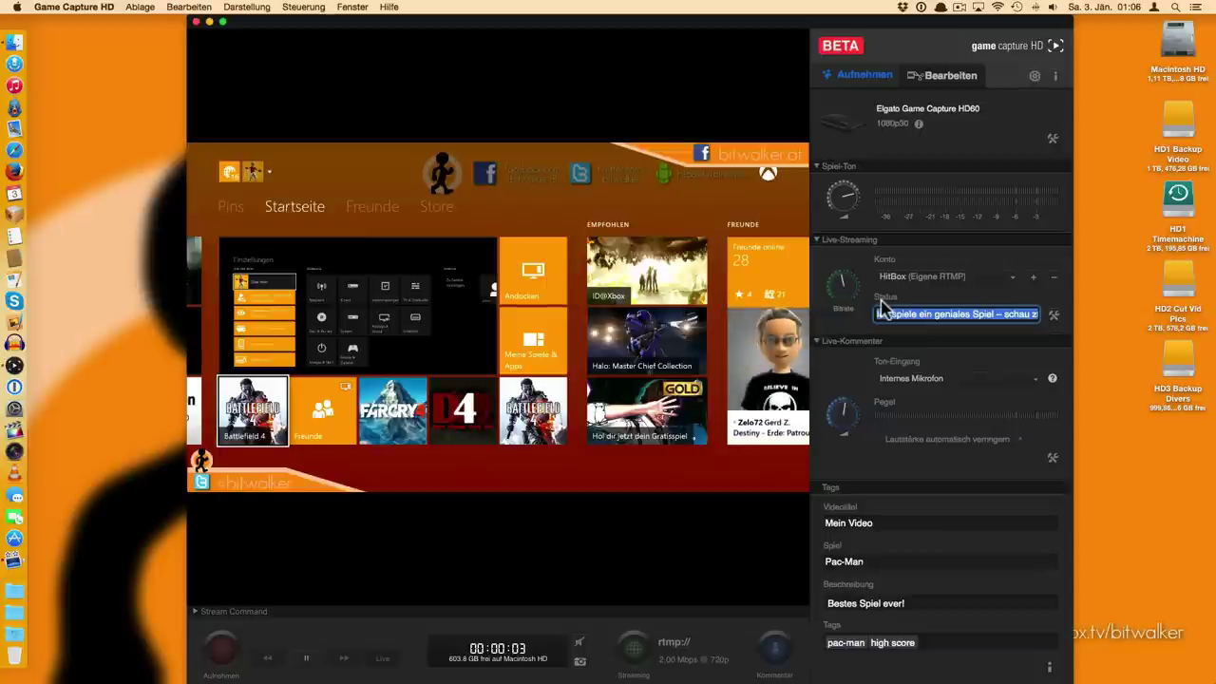
scroll(876, 309, "down", 1)
left_click_drag(876, 309, 862, 370)
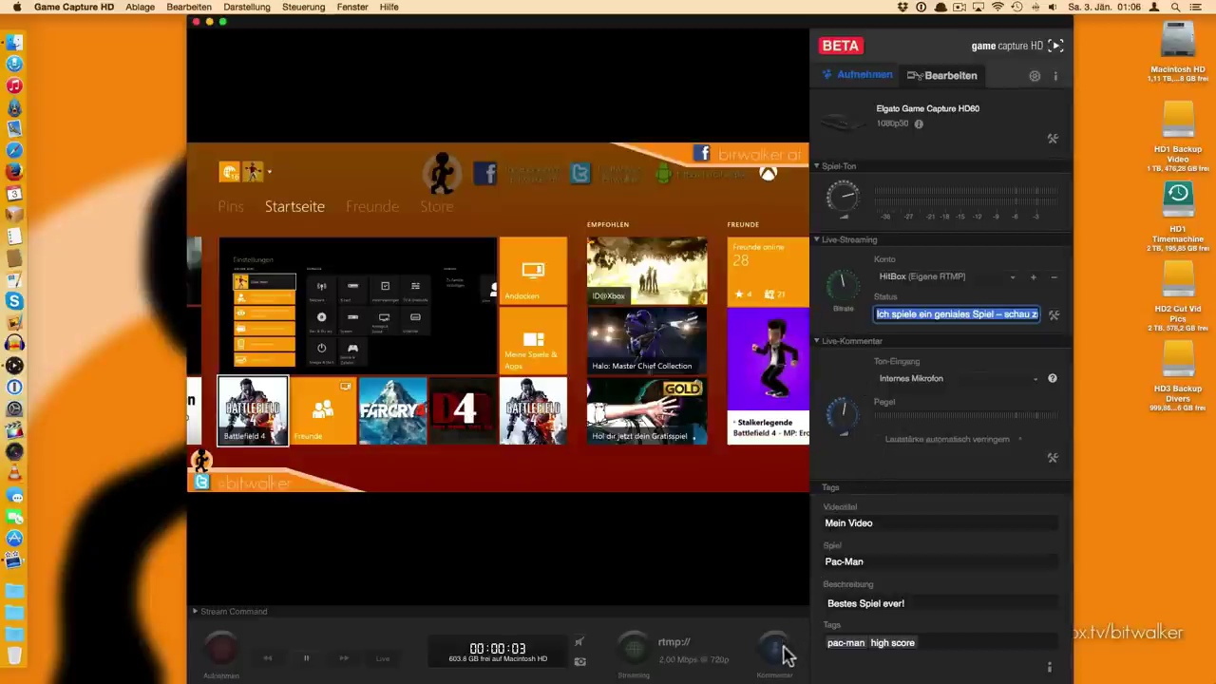
Choose iMic USB audio system as the live commentary's audio input and try switching on the commentary
left_click(931, 379)
left_click(919, 388)
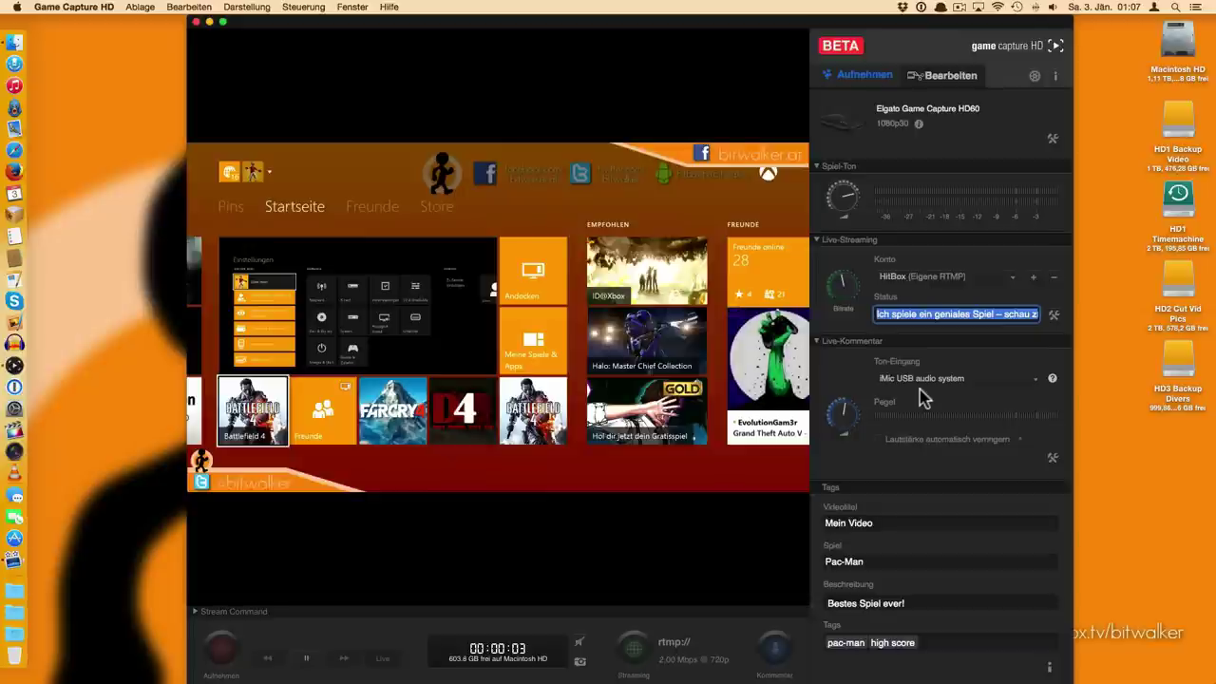
mouse_move(845, 409)
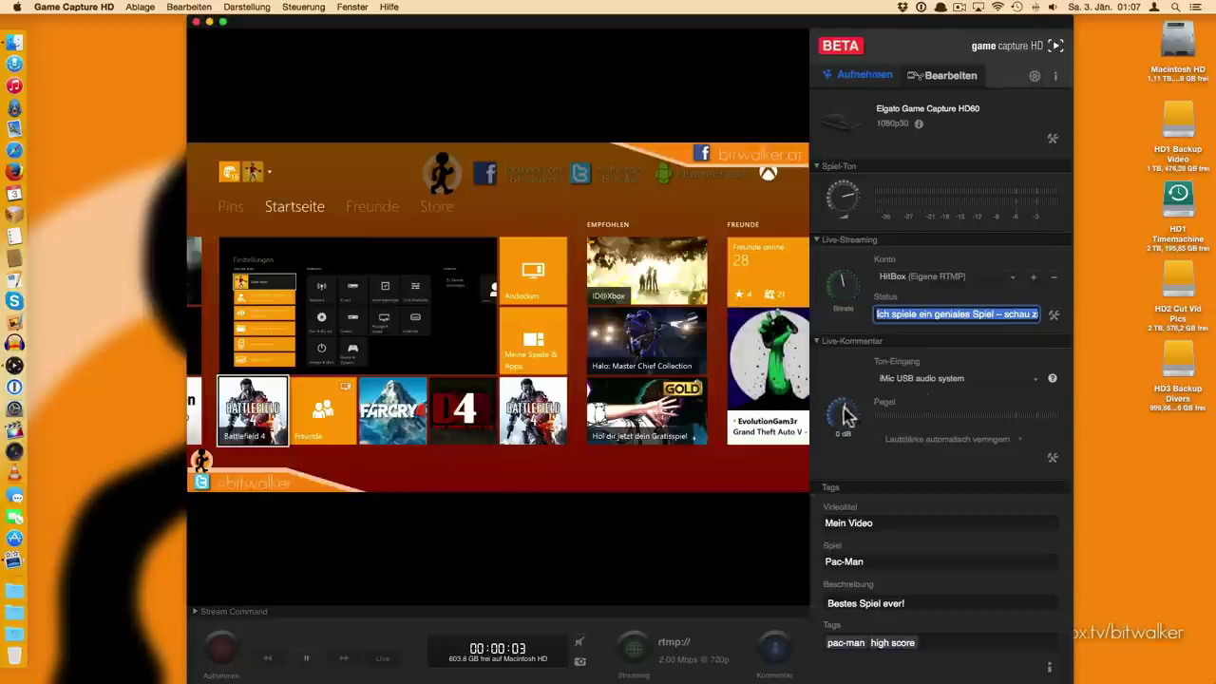
left_click(776, 653)
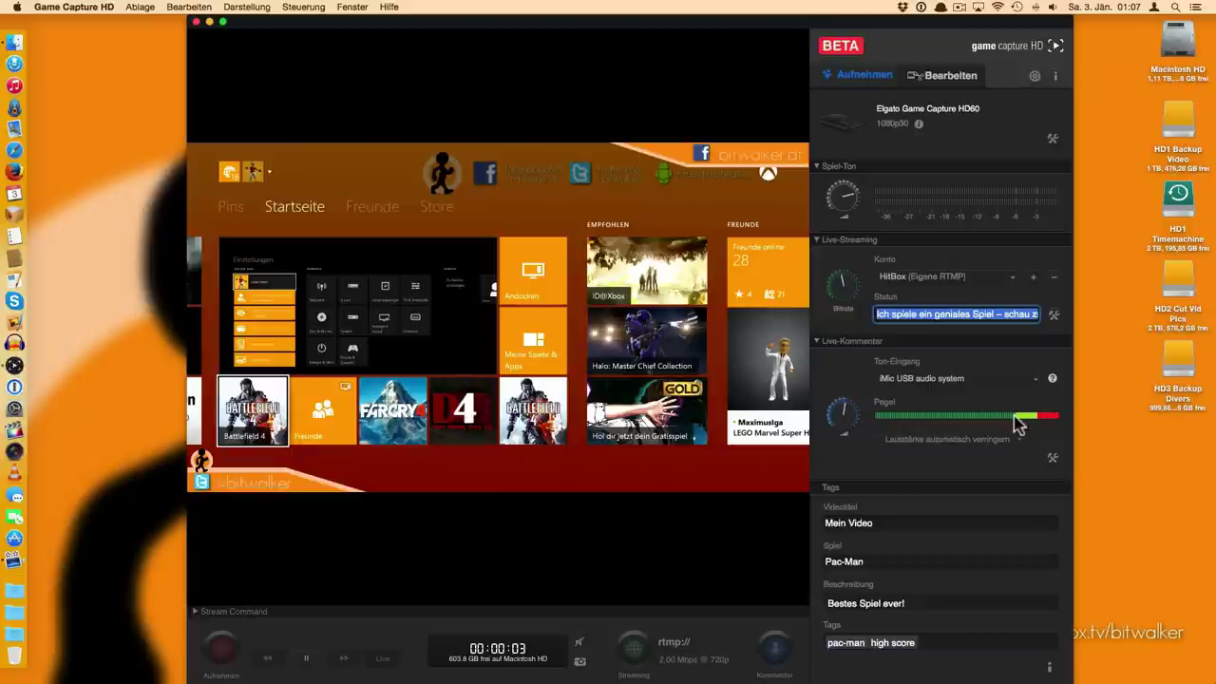
Switch the commentary's audio input to Internes Mikrofon and back to iMic USB audio system
left_click(969, 385)
left_click(907, 364)
left_click(958, 380)
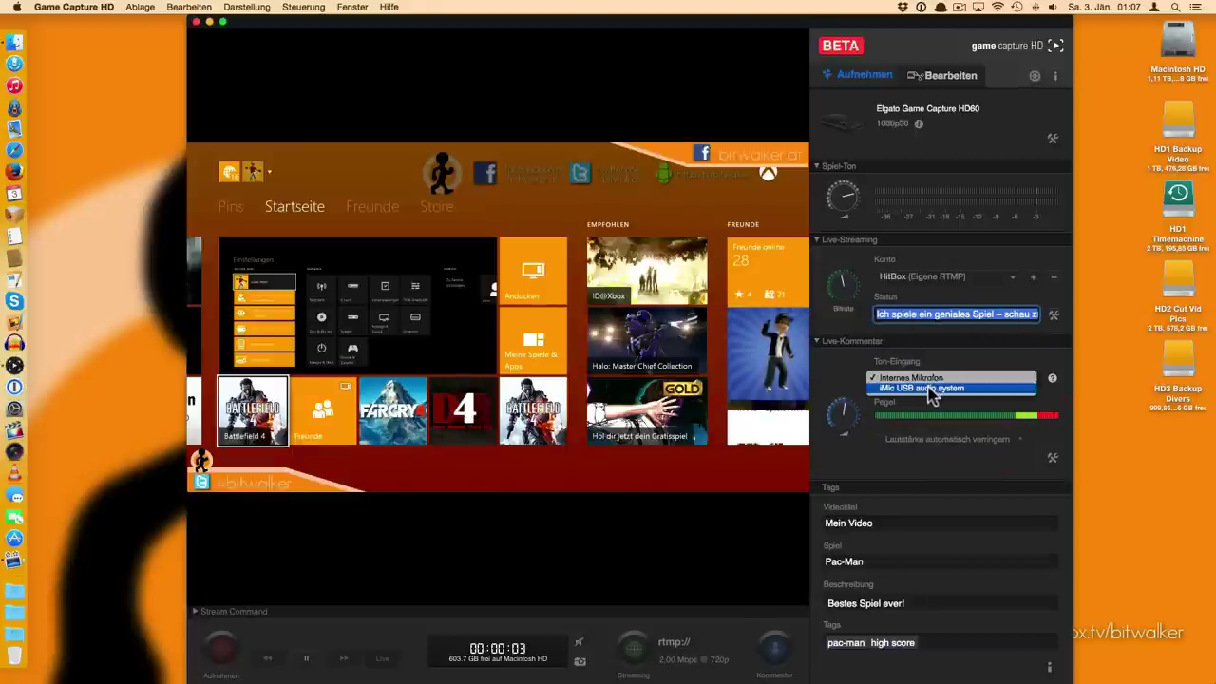
left_click(930, 389)
Set the live commentary volume to 1 dB and switch on the live commentary
left_click_drag(848, 423, 857, 411)
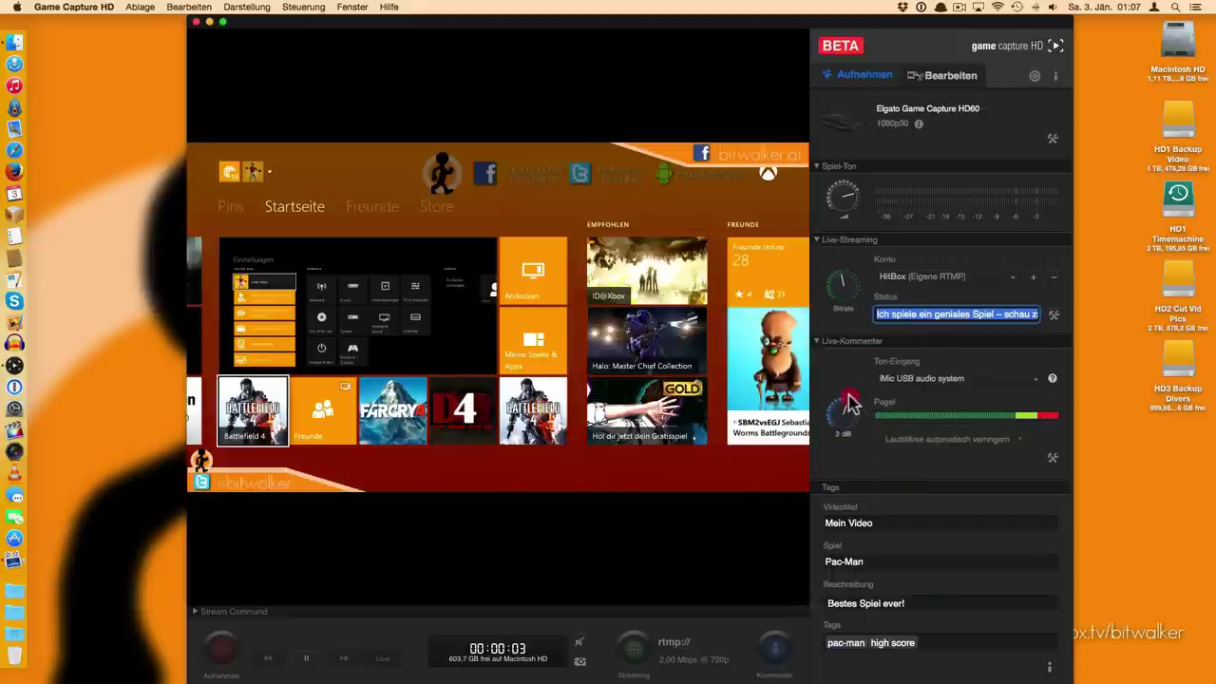
left_click_drag(849, 400, 822, 462)
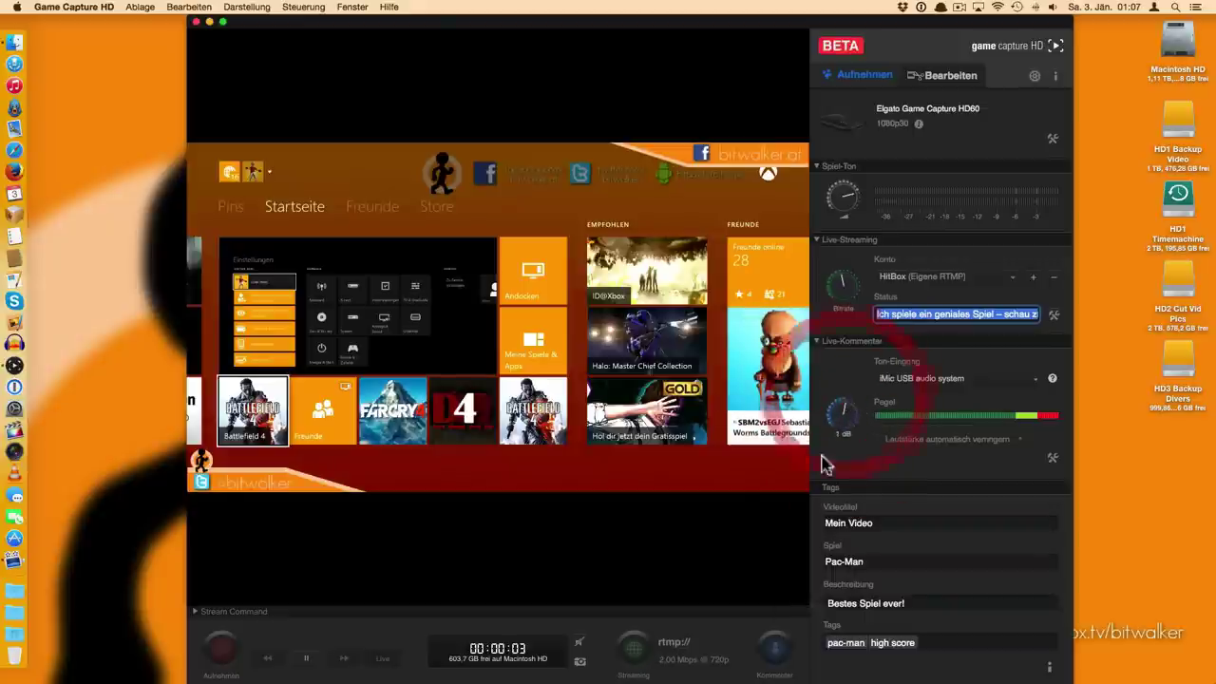
left_click(775, 654)
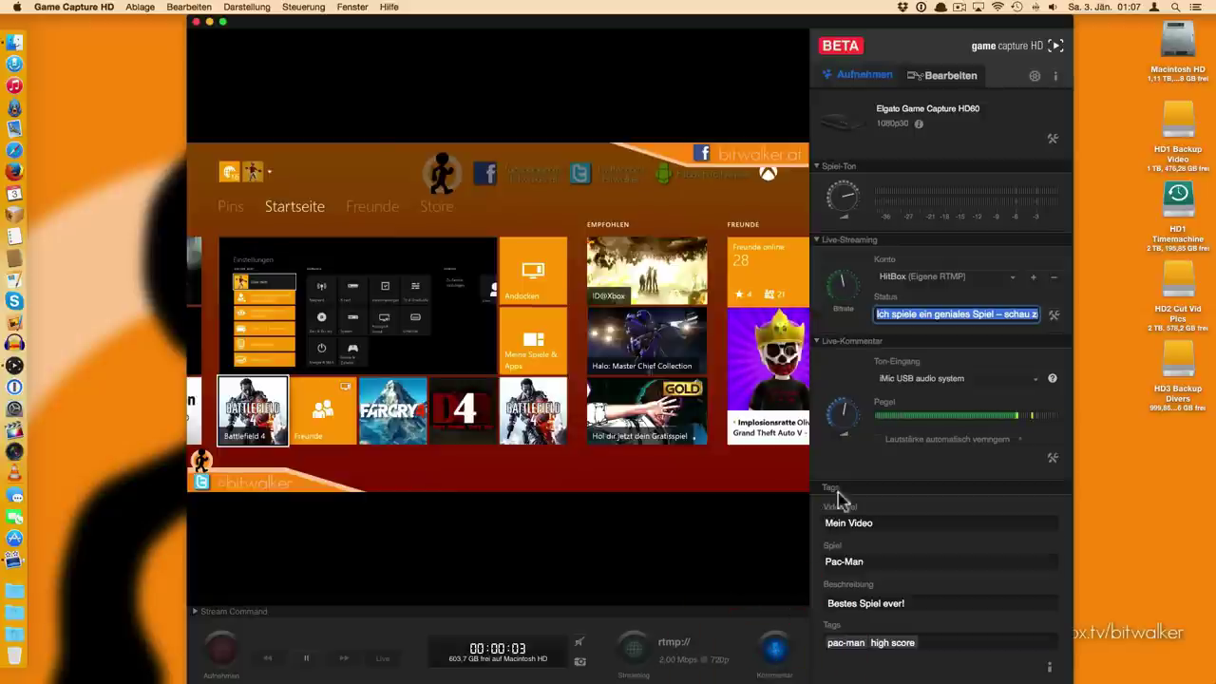
Try a lower live commentary volume and return it to 1 dB
mouse_move(852, 408)
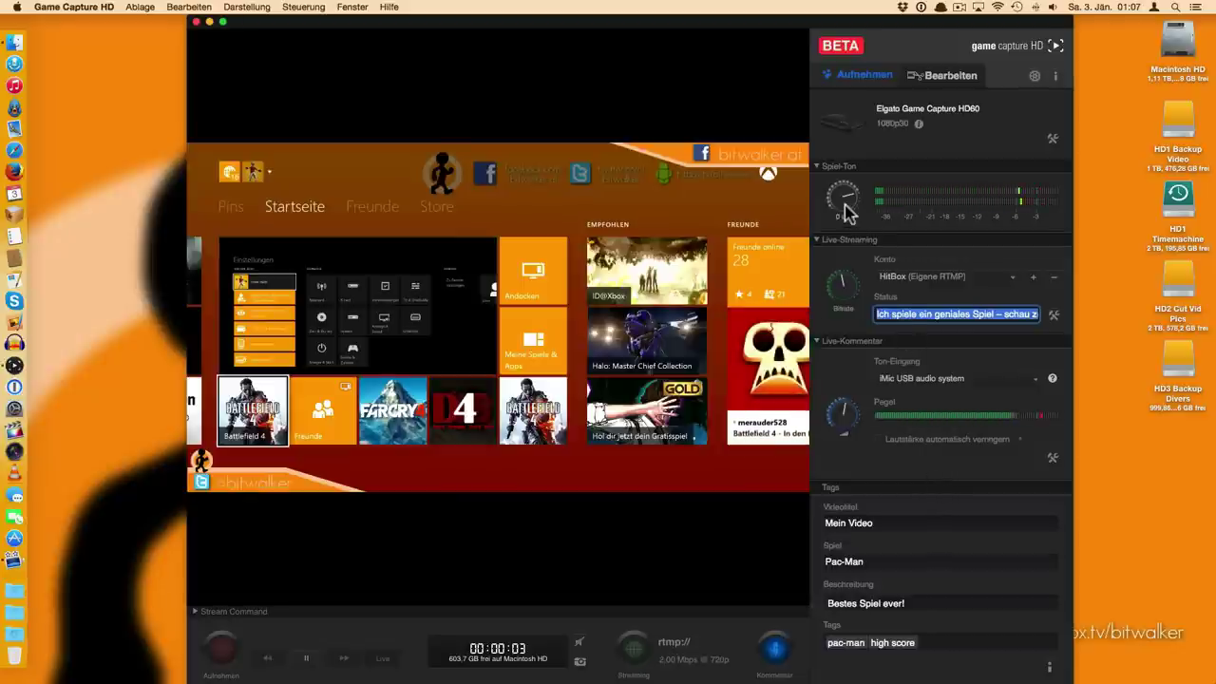
mouse_move(842, 410)
mouse_move(846, 192)
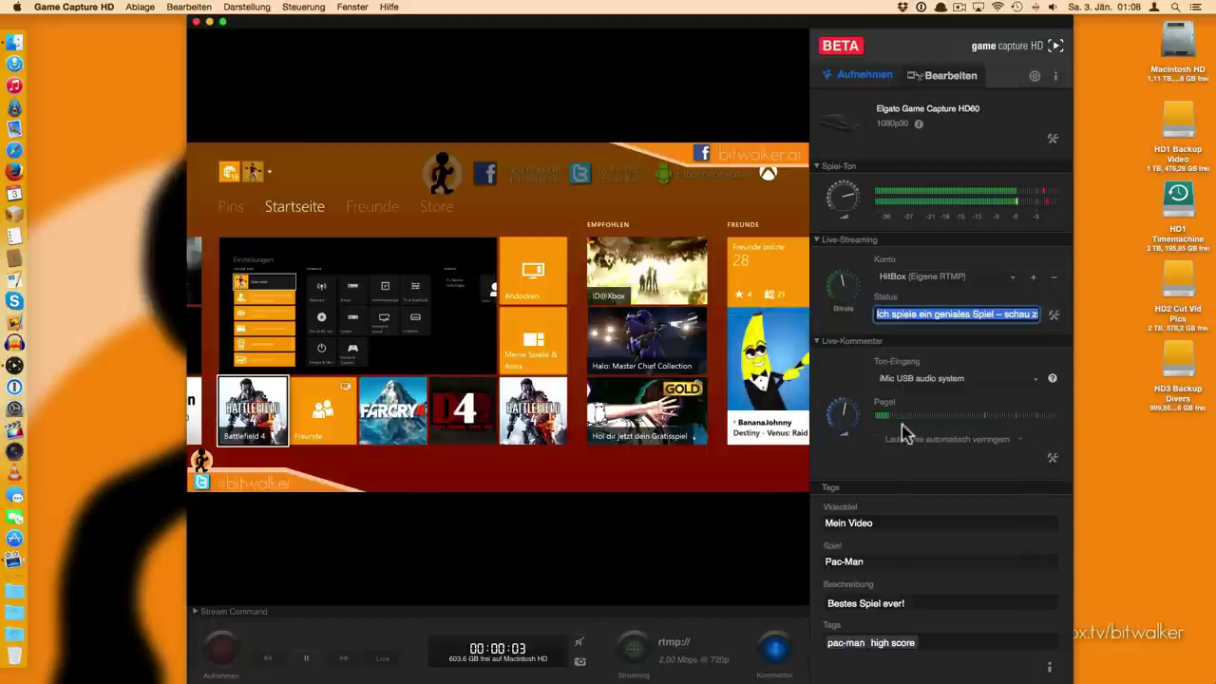
left_click(839, 425)
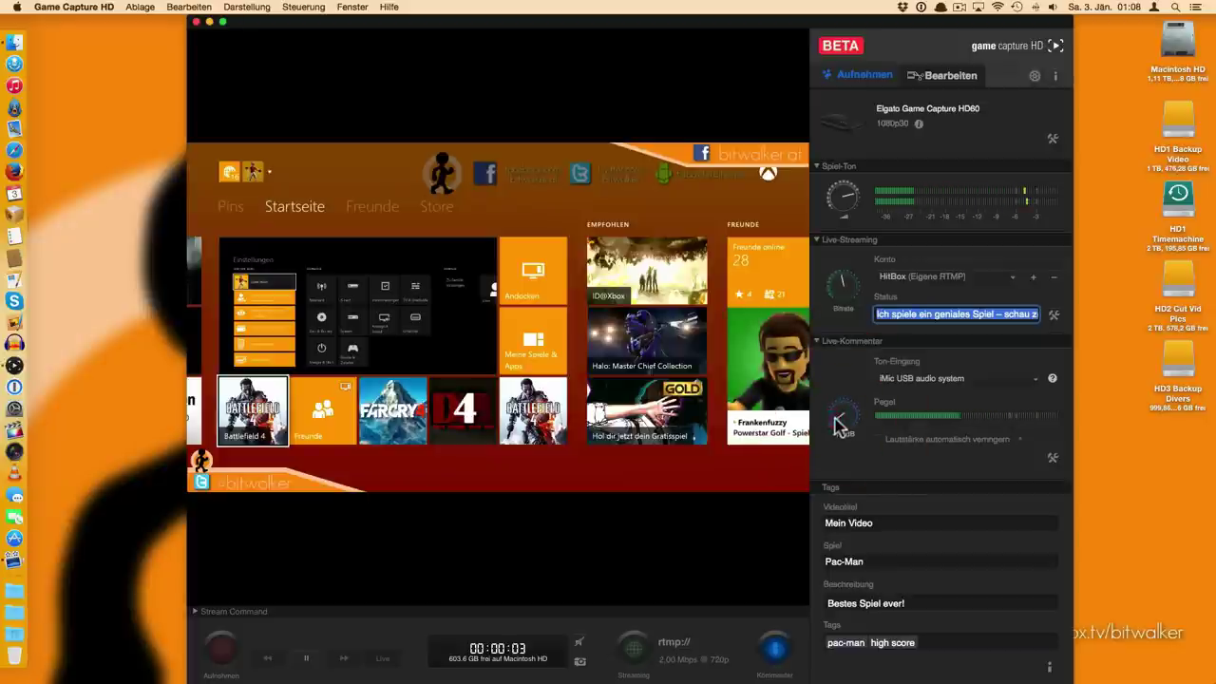
mouse_move(839, 424)
left_mouse_down()
mouse_move(858, 430)
mouse_move(850, 406)
left_mouse_up()
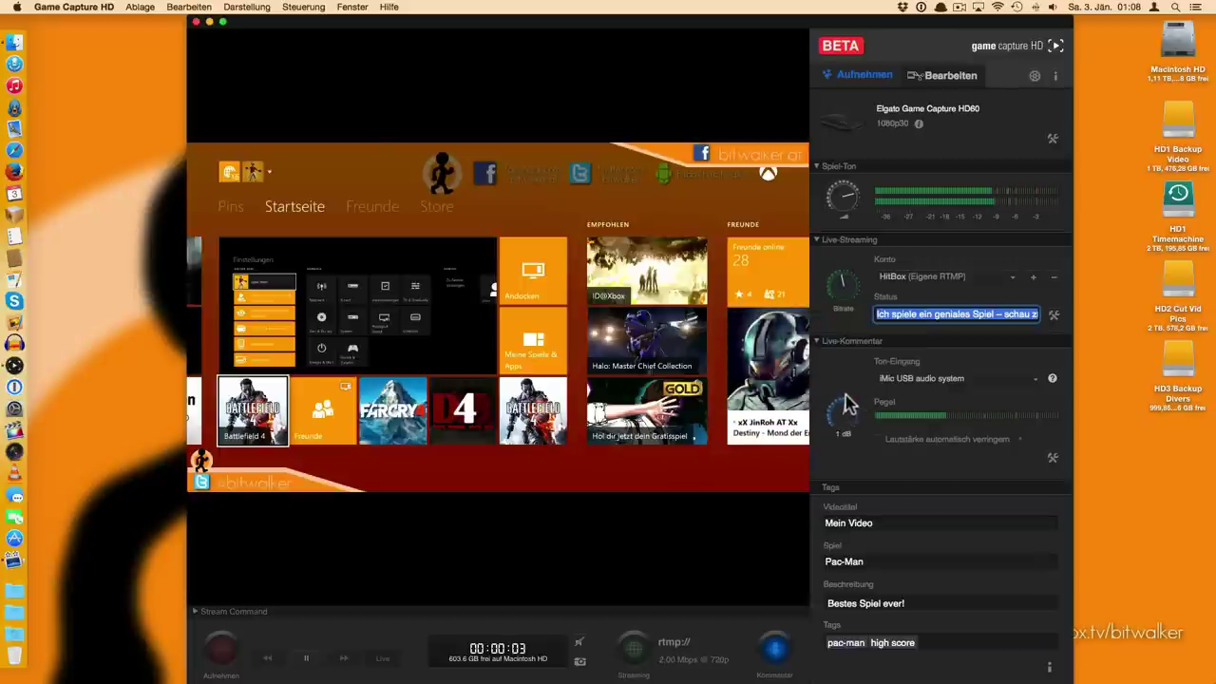
left_click(858, 427)
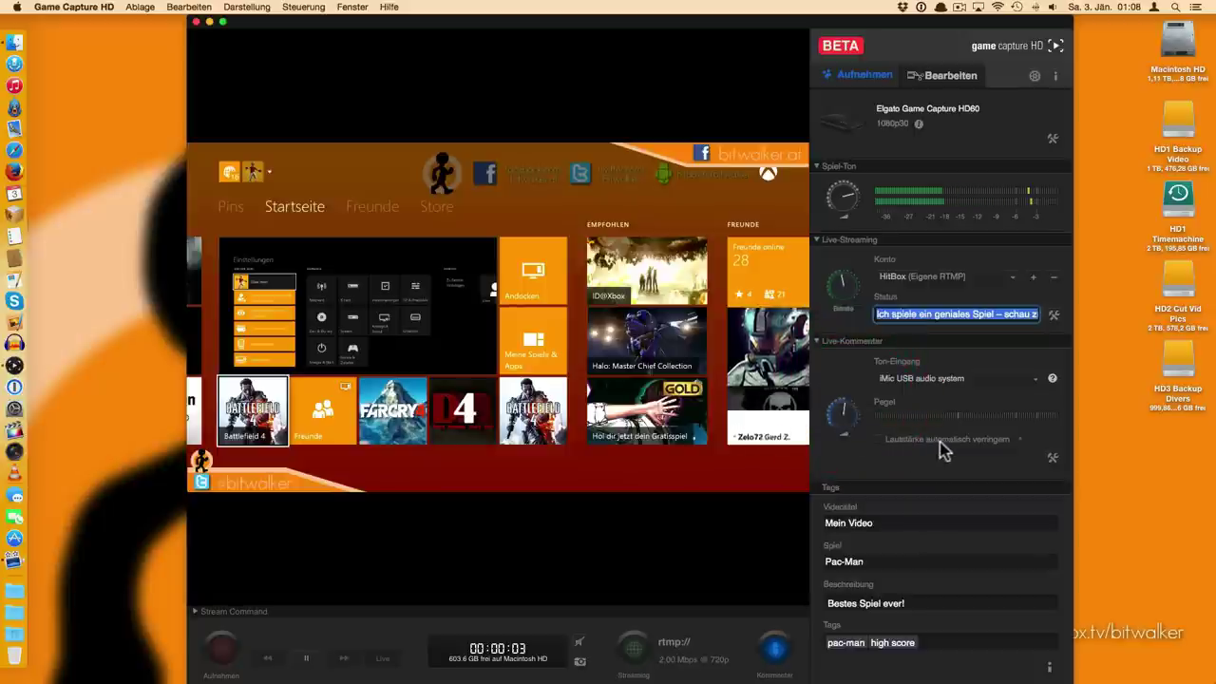
Switch Lautstärke automatisch verringern on and off, and examine the commentary's Schwellwert and Dämpfung settings
left_click(878, 440)
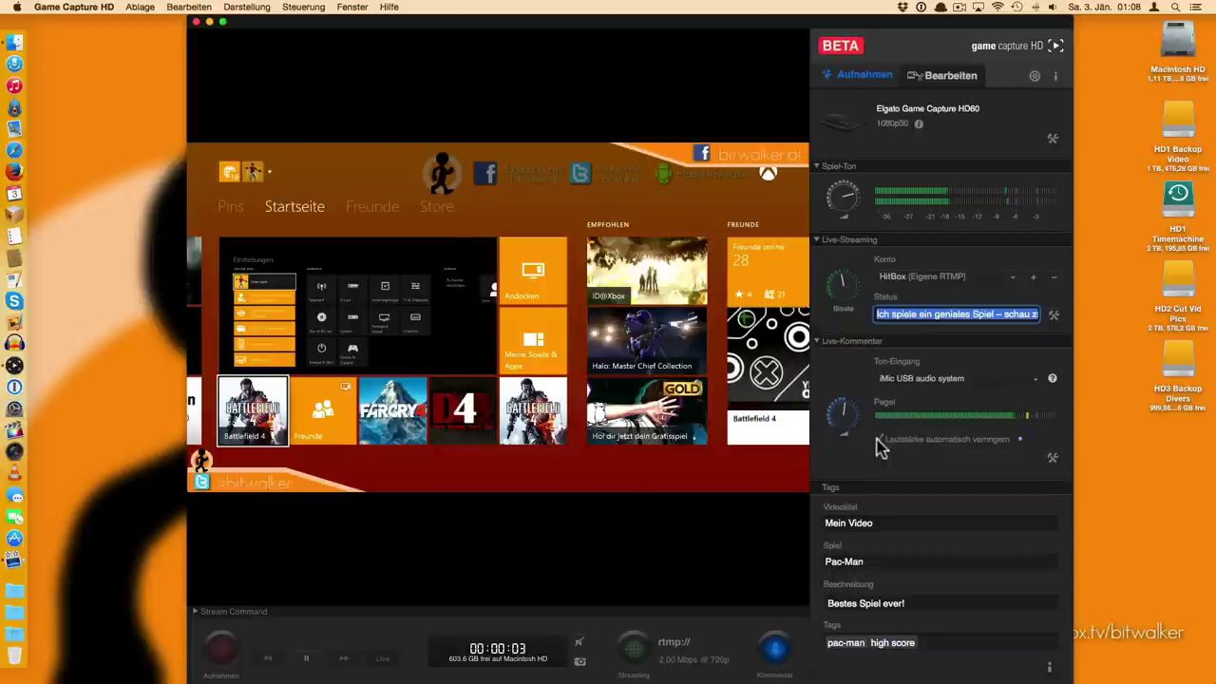
left_click(879, 442)
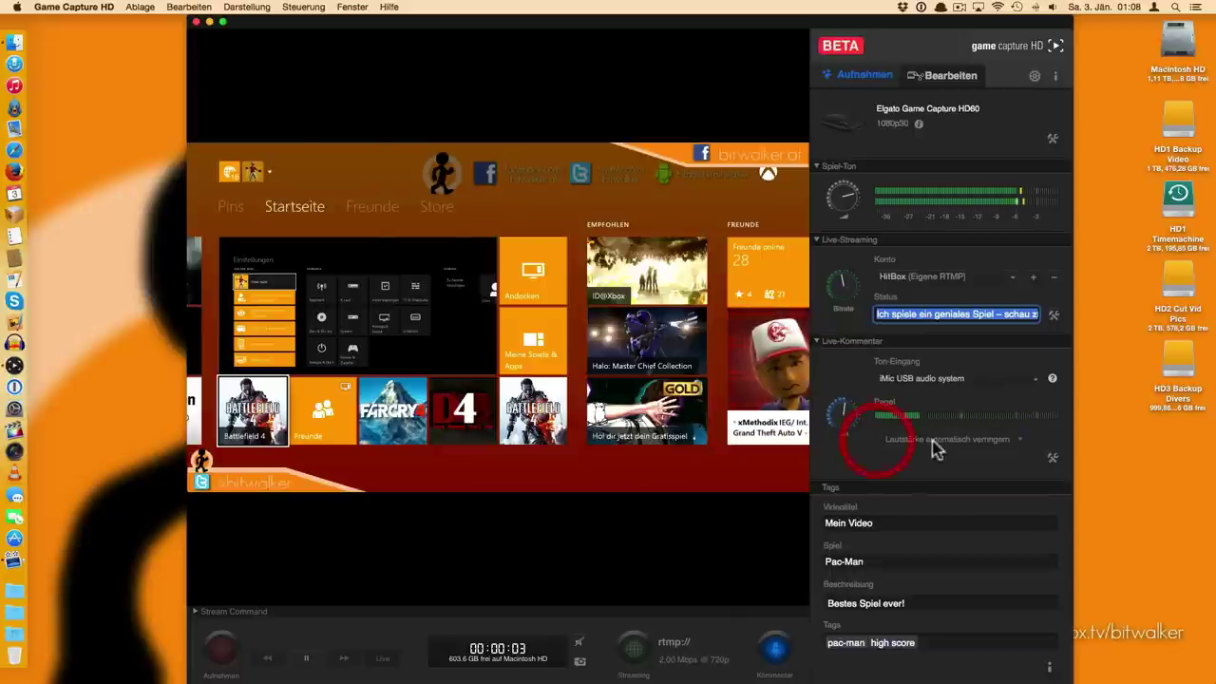
left_click(1052, 458)
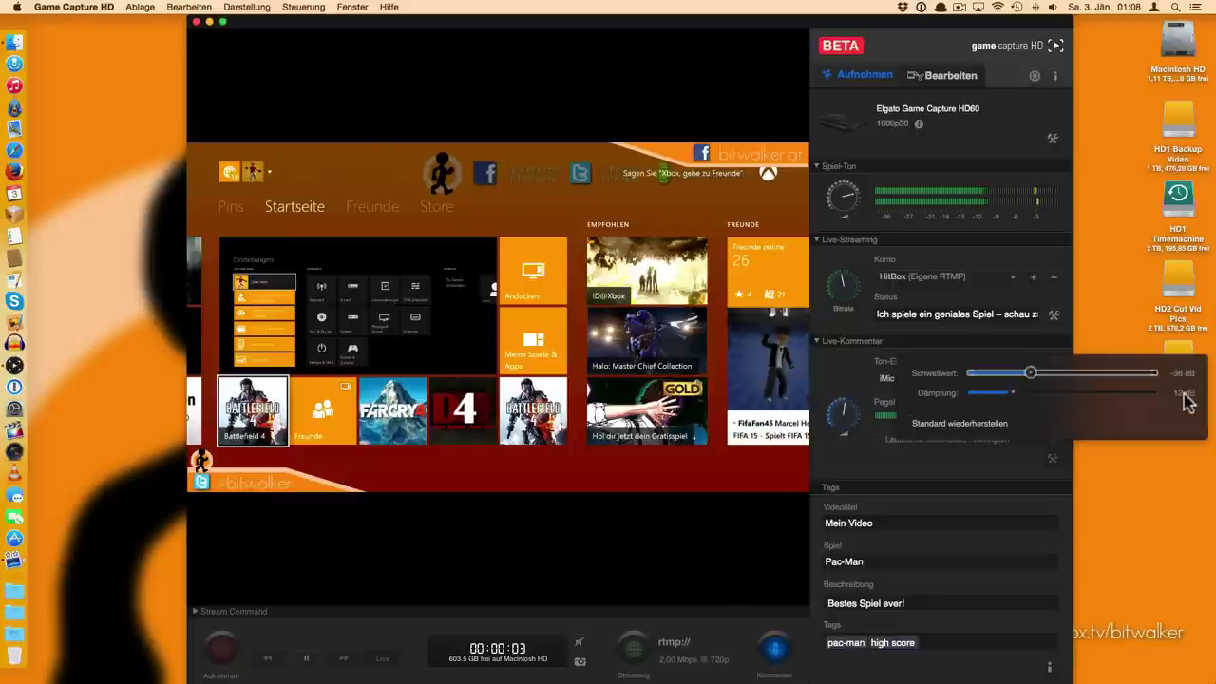
Try the game audio volume at -12 dB and raise it back to its former level
left_click(853, 200)
left_click_drag(853, 200, 845, 192)
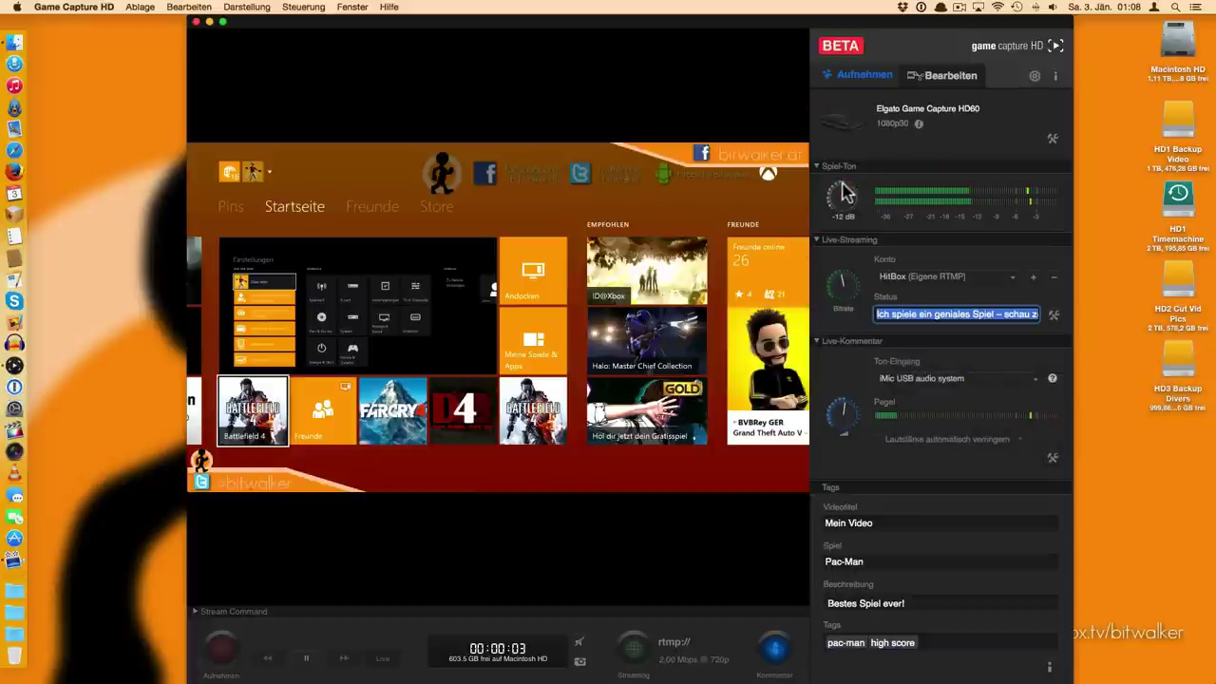
left_click_drag(846, 193, 861, 199)
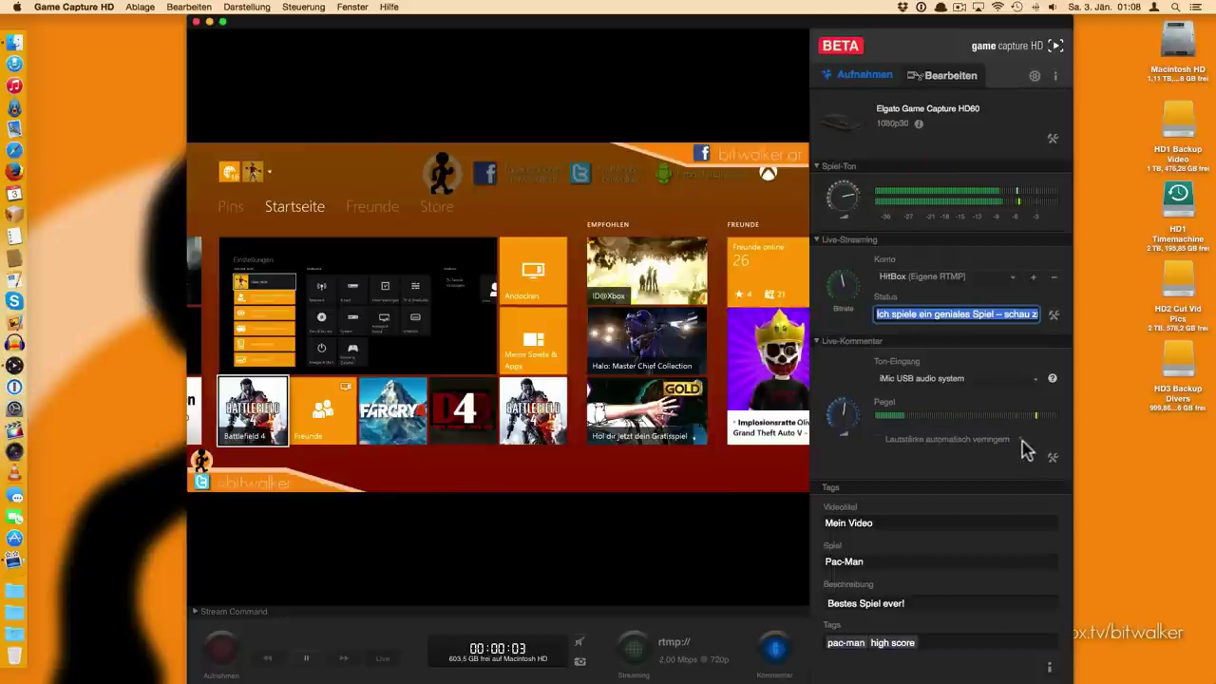
Try automatic lowering of the game audio during live commentary
left_click(880, 440)
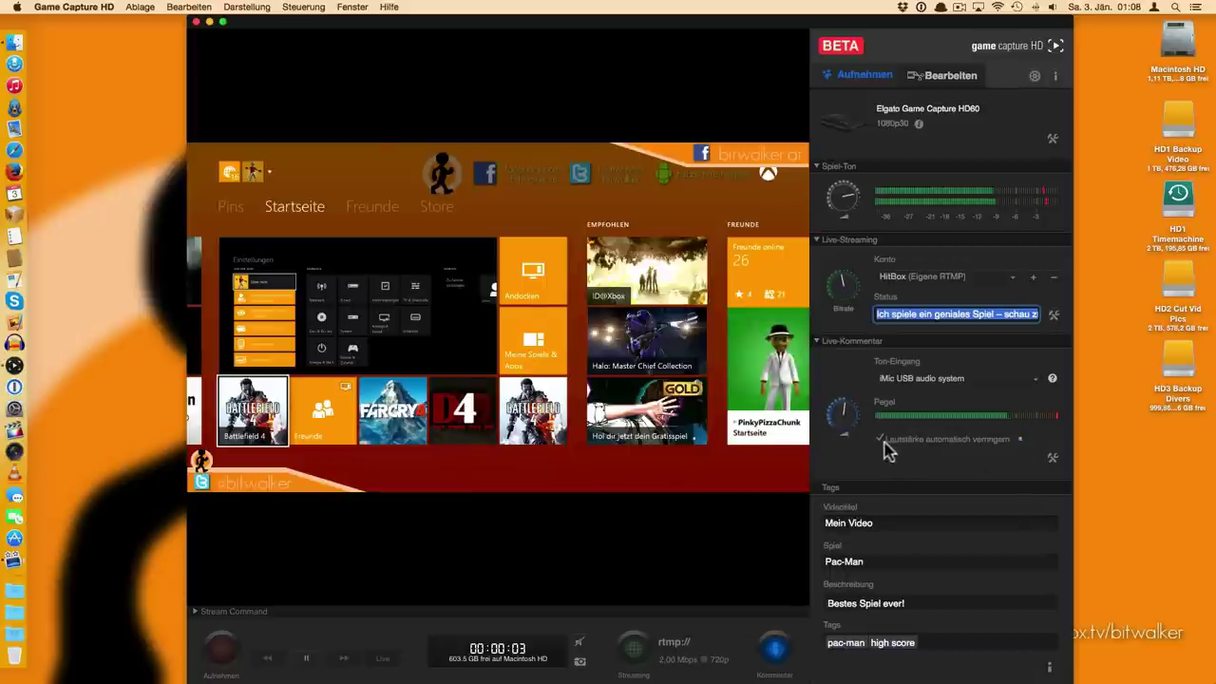
mouse_move(861, 201)
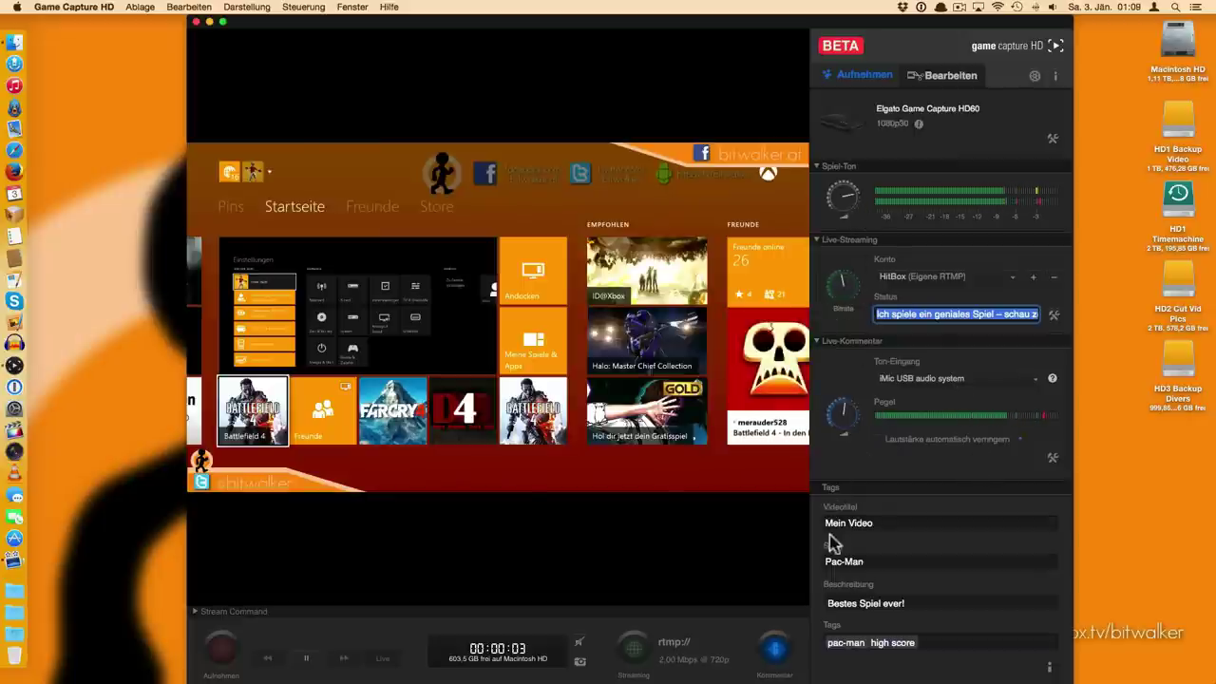
Examine the Tags fields, including the video title, and open and close the detailed video information
scroll(904, 455, "down", 1)
scroll(940, 459, "up", 1)
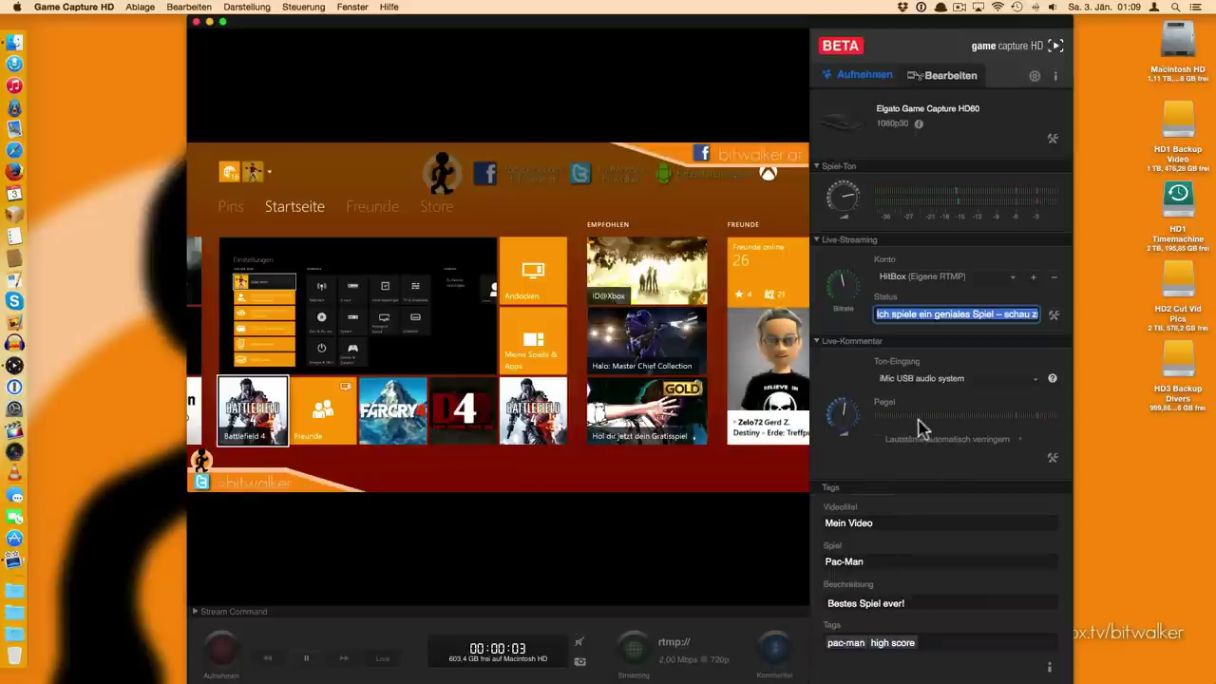
left_click(875, 523)
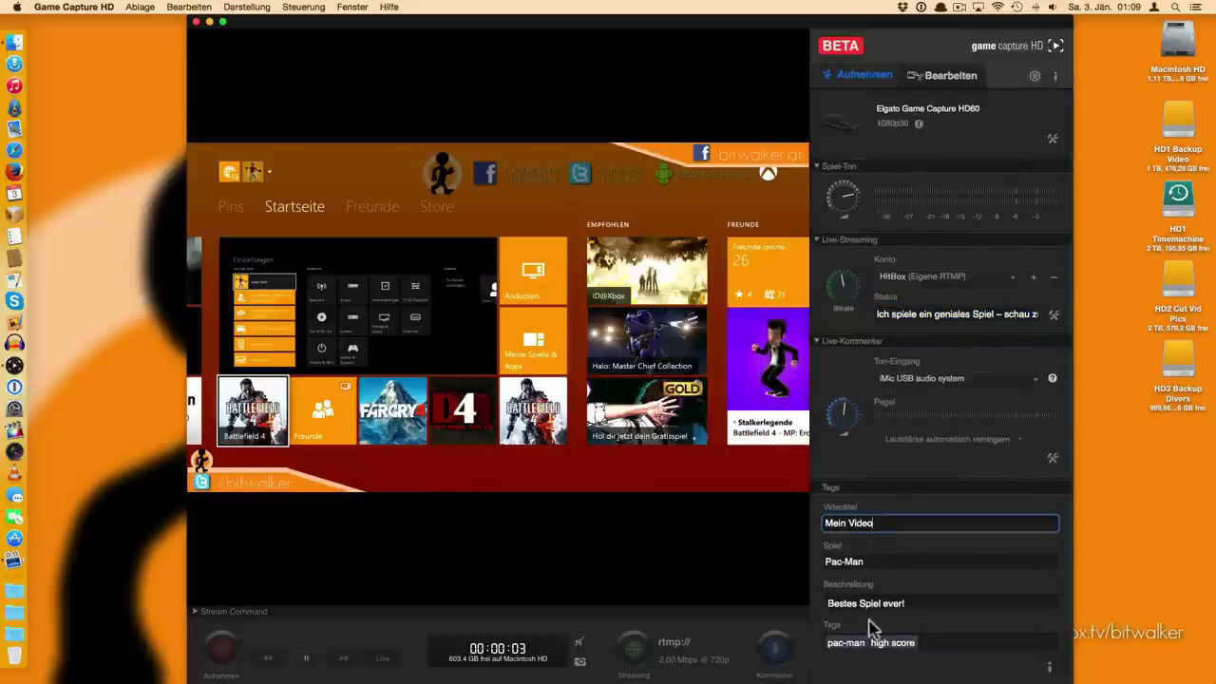
left_click(1049, 669)
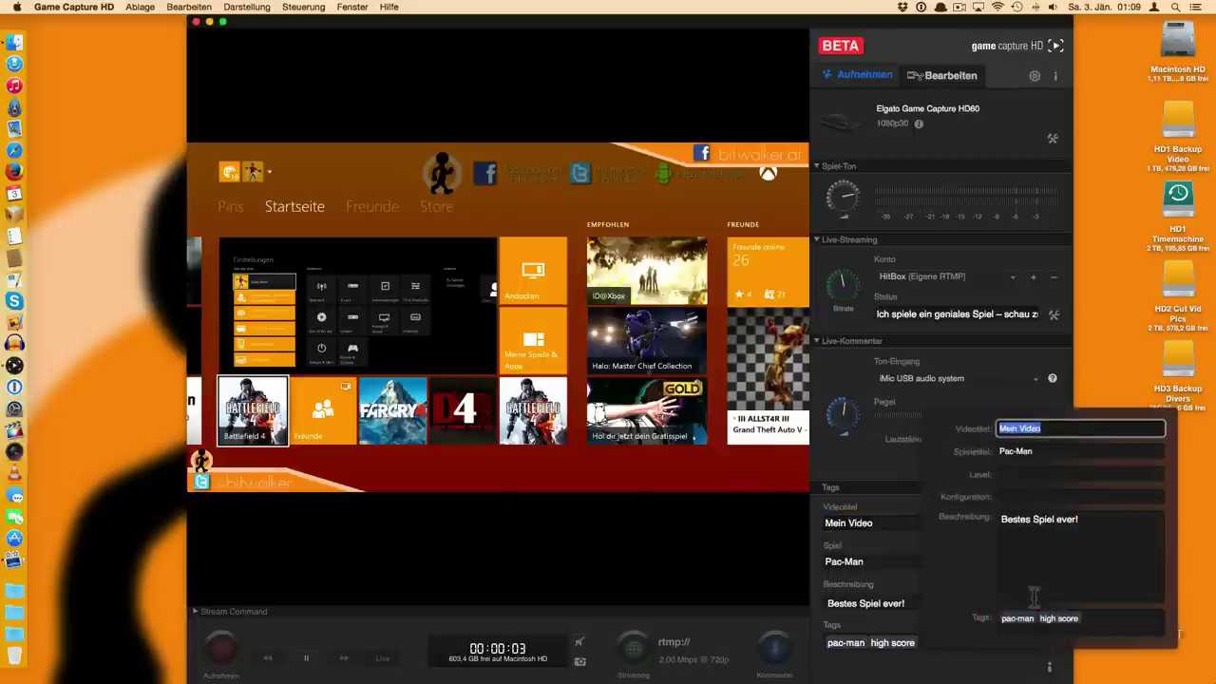
left_click(1047, 665)
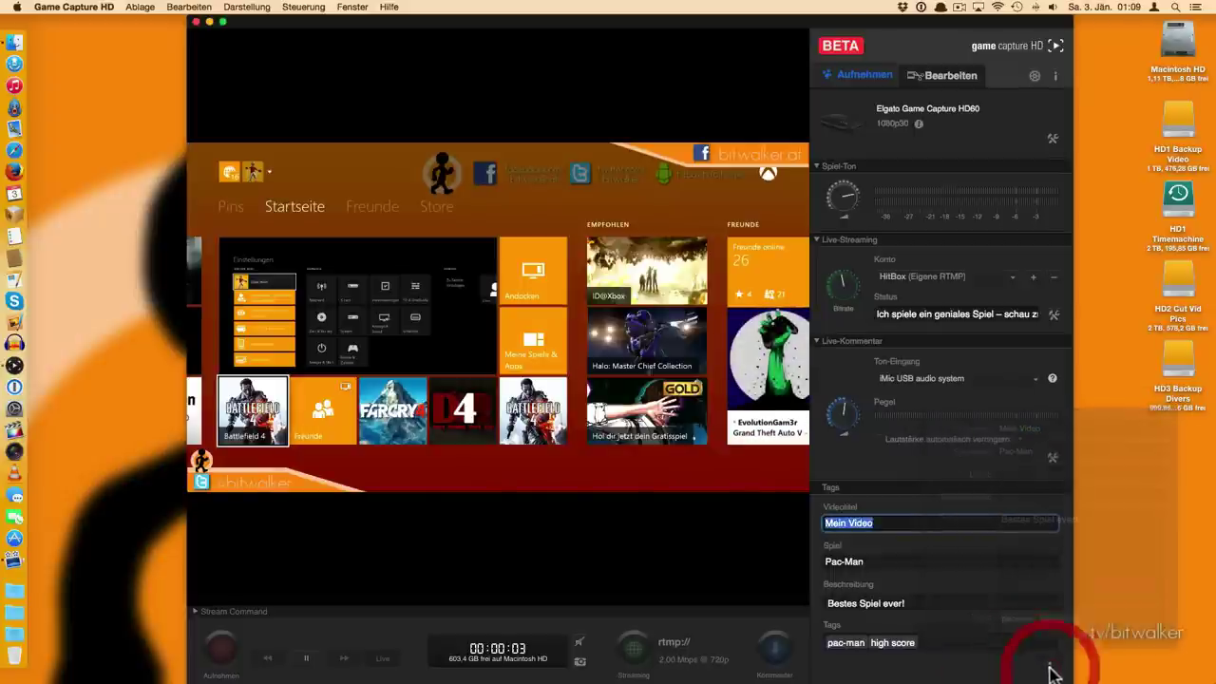
left_click(920, 549)
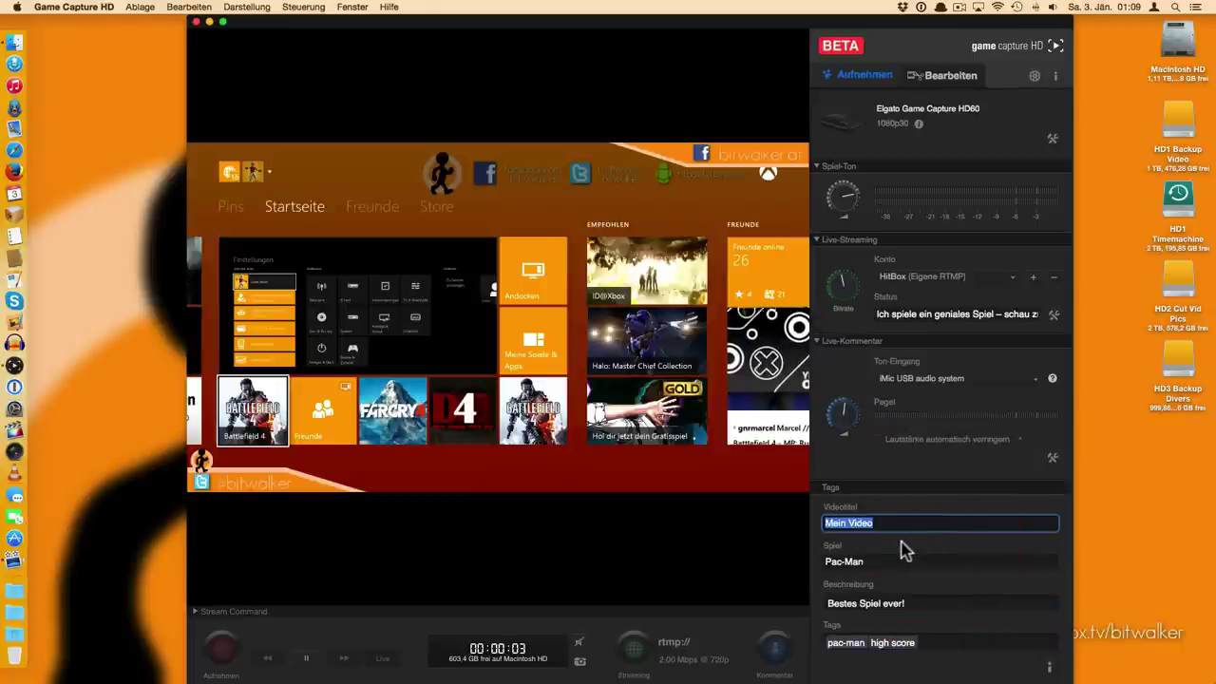
left_click(895, 551)
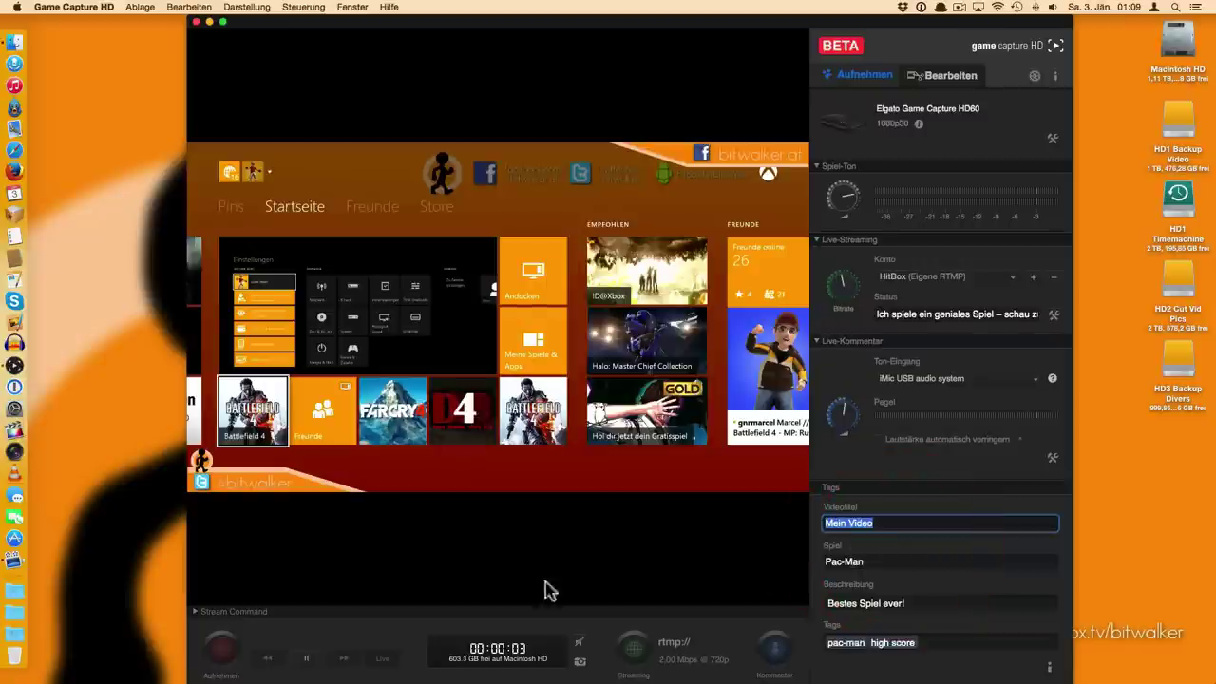
Show the Stream Command scenes, preview scenes 3, 1 and 4, and return to scene 2
left_click(195, 612)
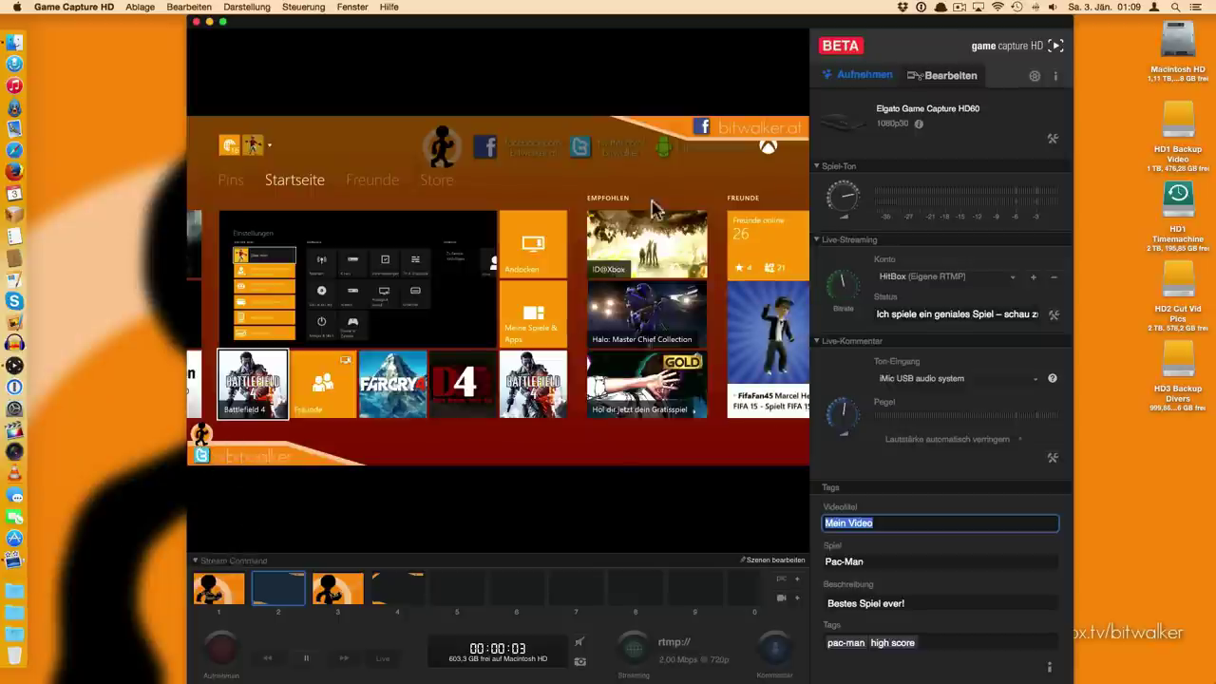
left_click(327, 591)
left_click(217, 591)
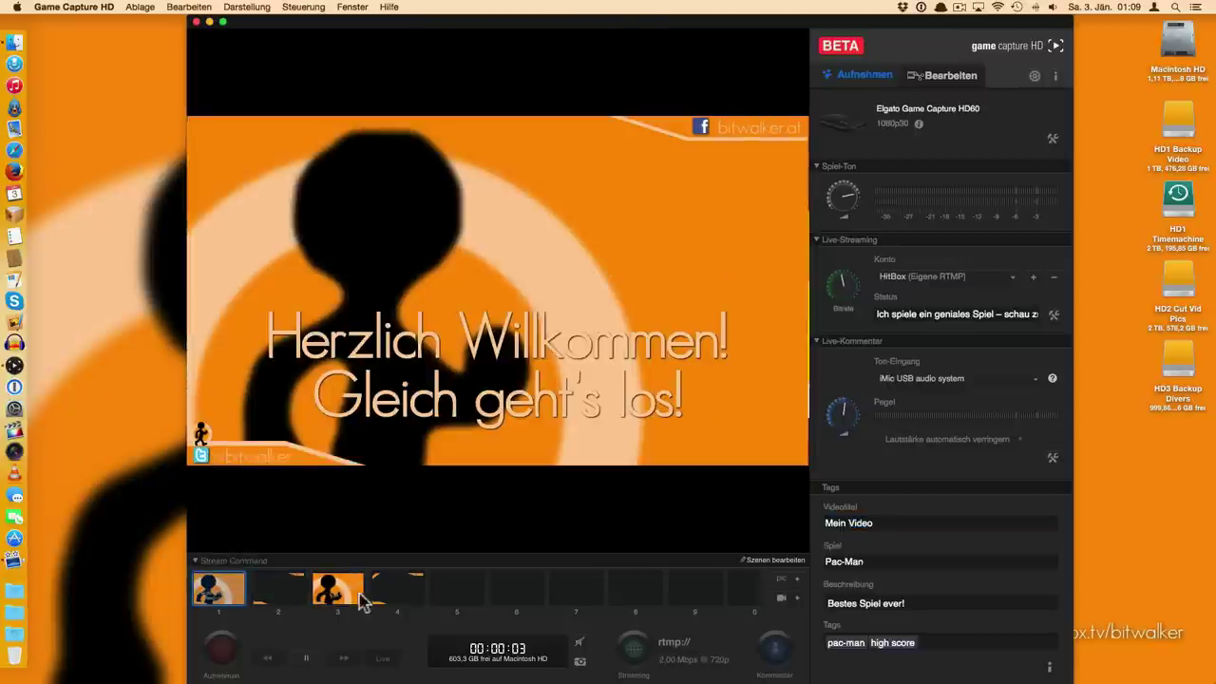
left_click(393, 598)
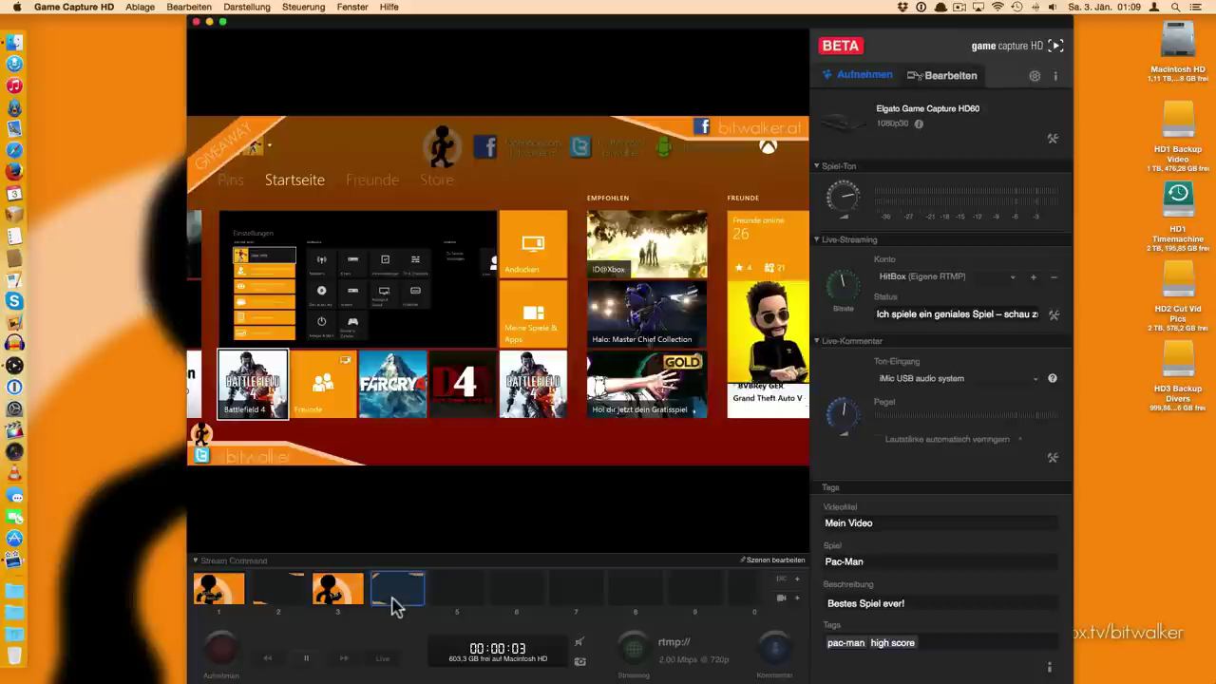
left_click(288, 591)
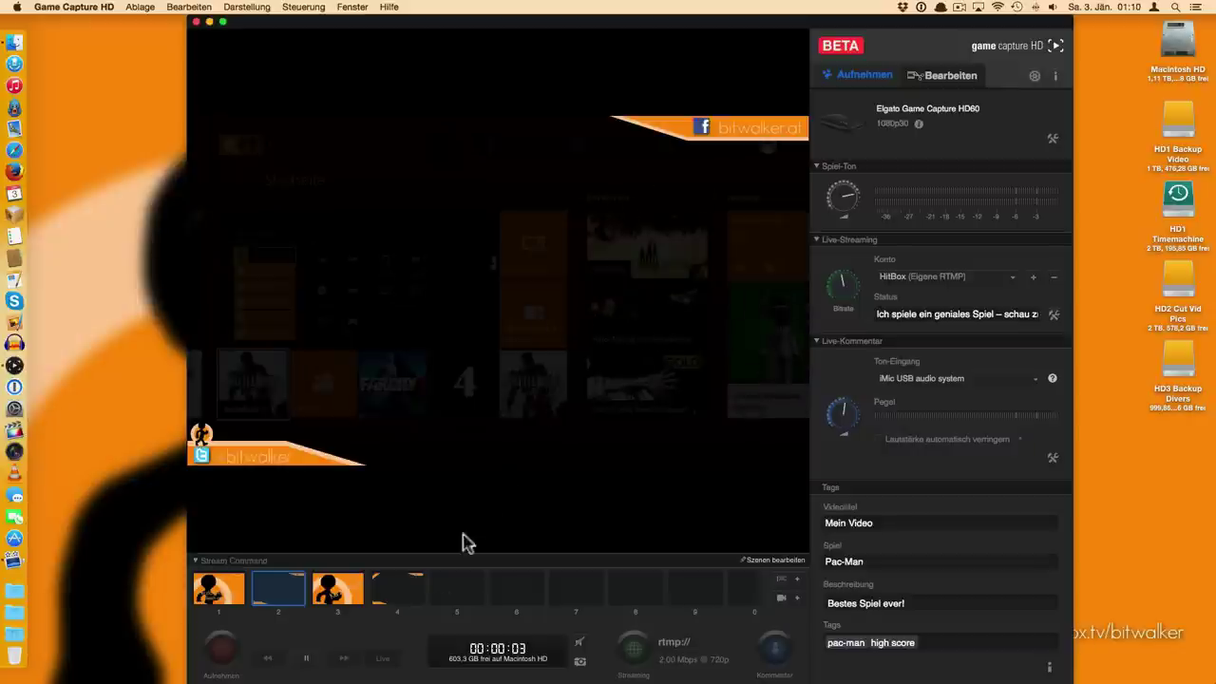
Switch through scenes 3 and 4, the empty scenes 5 and 6, and scenes 3 and 1, ending on scene 2
left_click(337, 589)
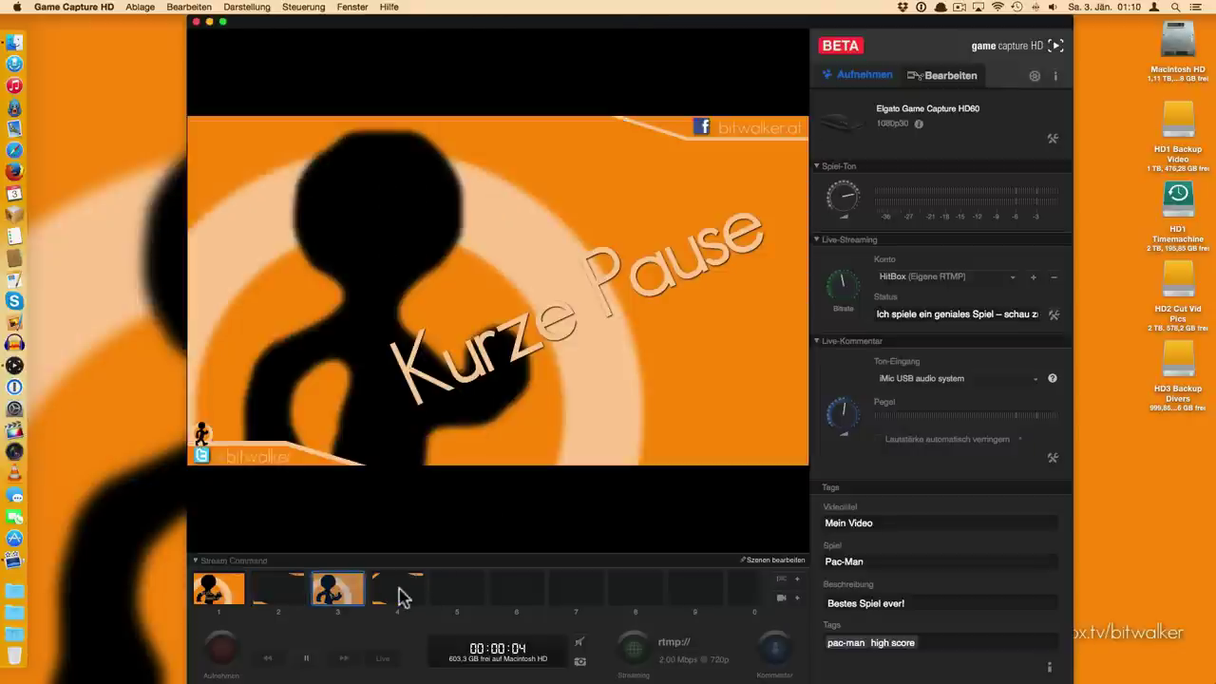
left_click(399, 594)
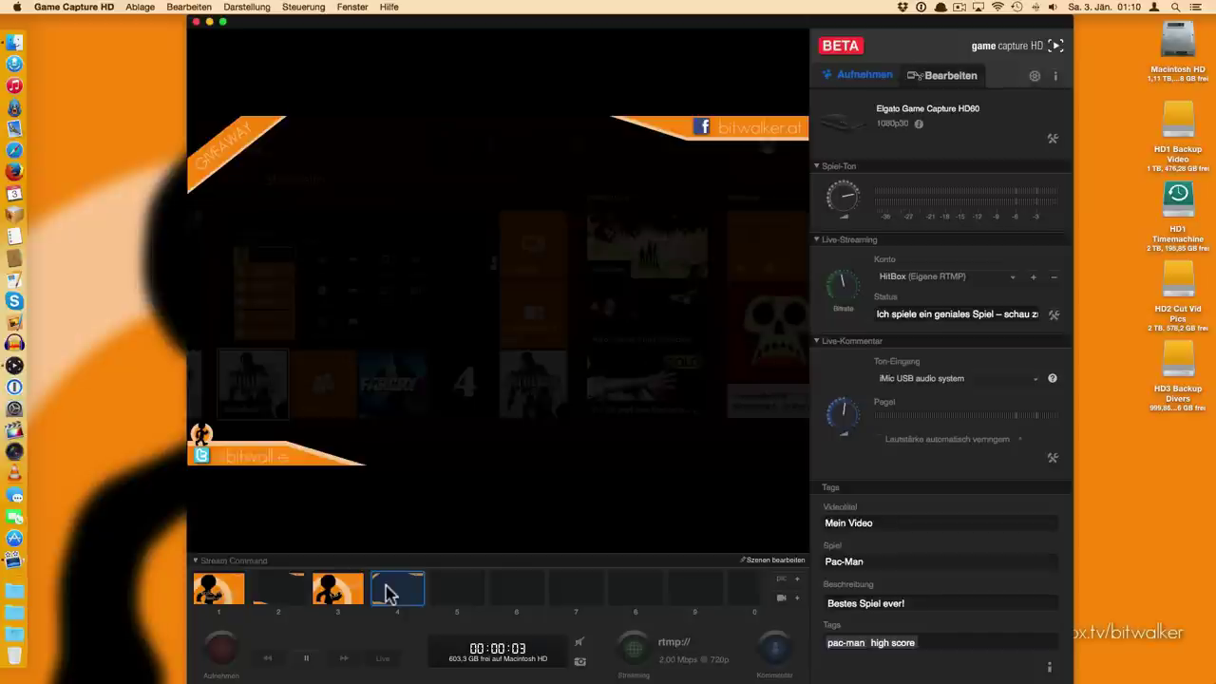
left_click(454, 607)
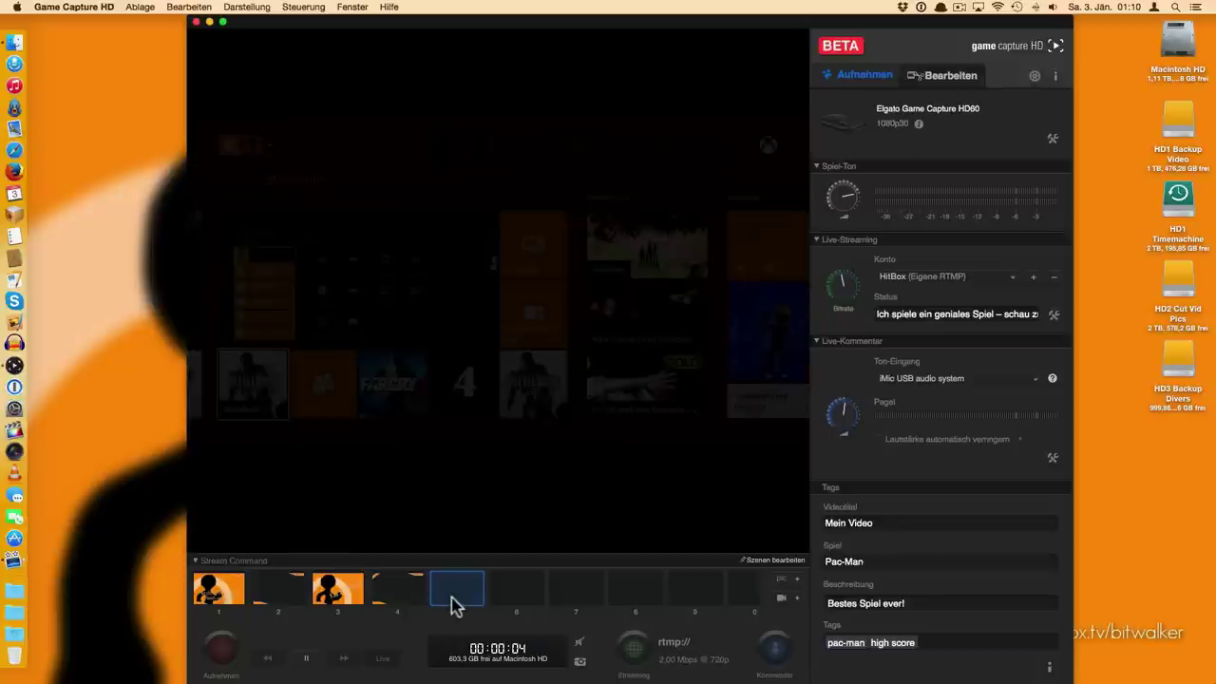
left_click(516, 600)
left_click(337, 591)
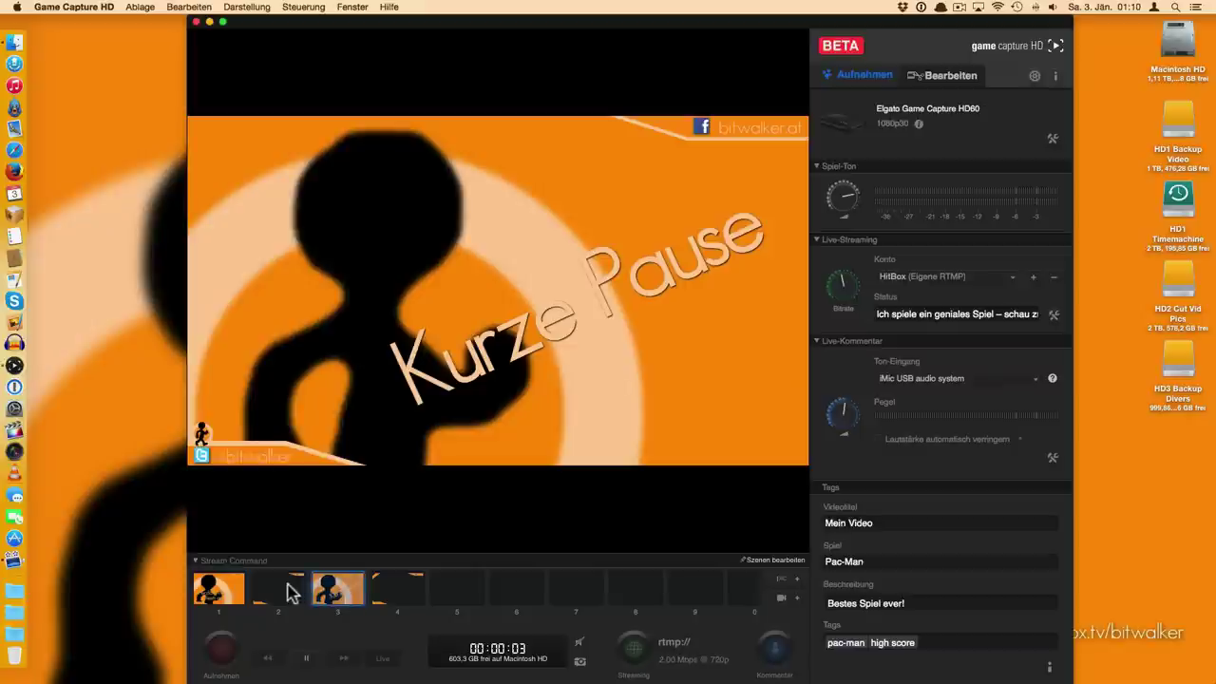
left_click(268, 589)
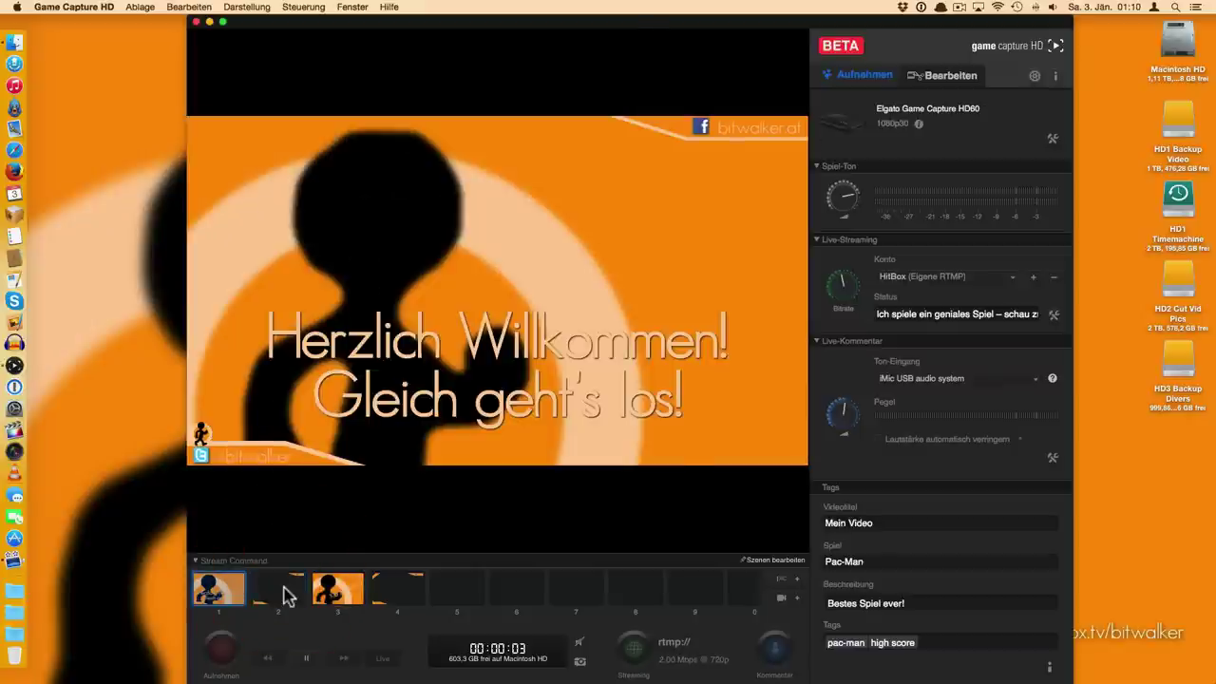
left_click(285, 594)
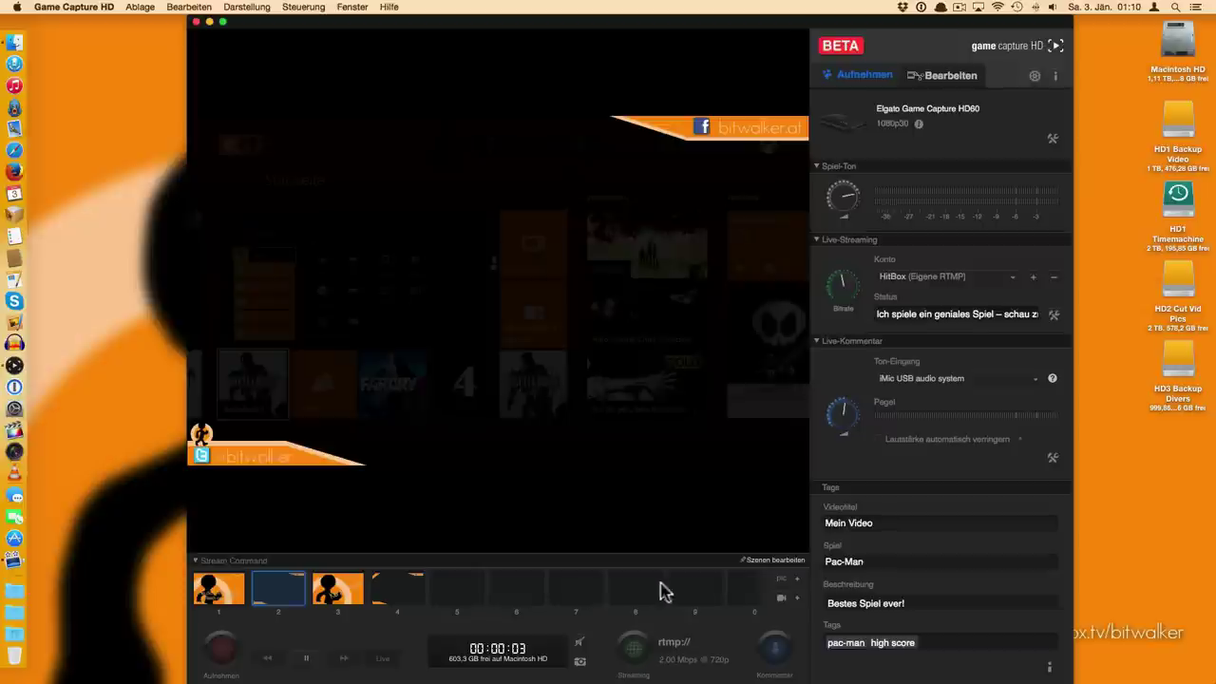
Open scene 2 for editing, adjust its full-frame overlay slightly, and save the scenes
left_click(747, 561)
left_click(353, 446)
left_click_drag(353, 447, 320, 446)
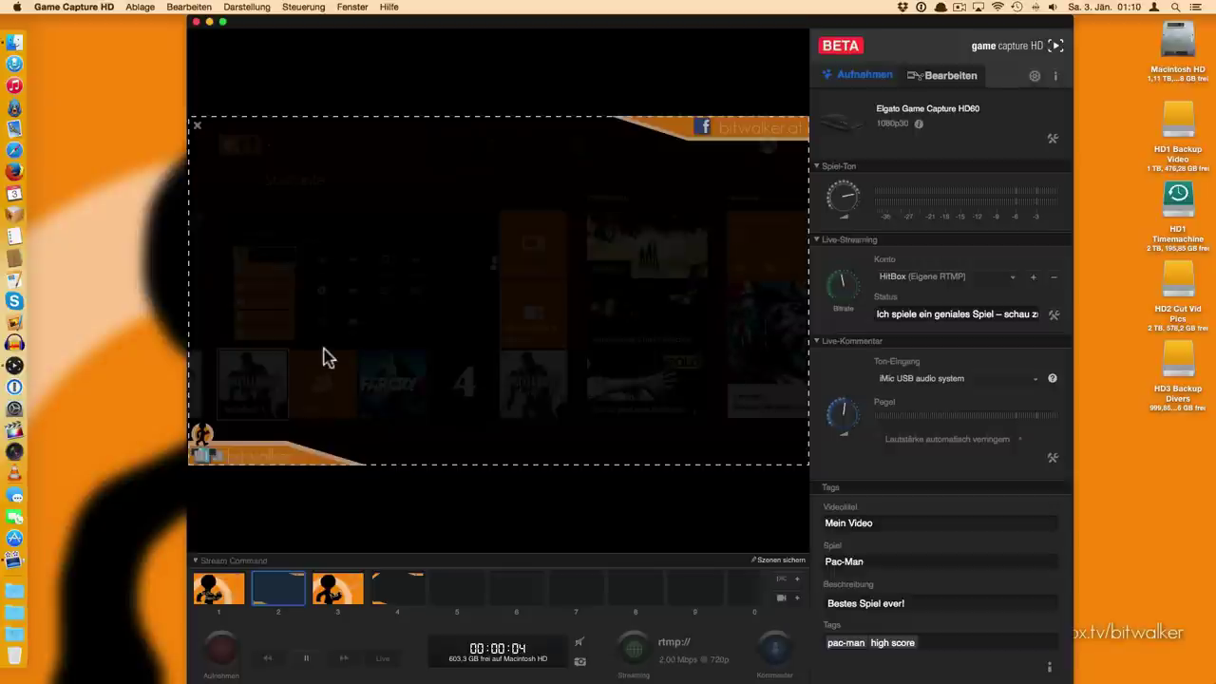
left_click(757, 563)
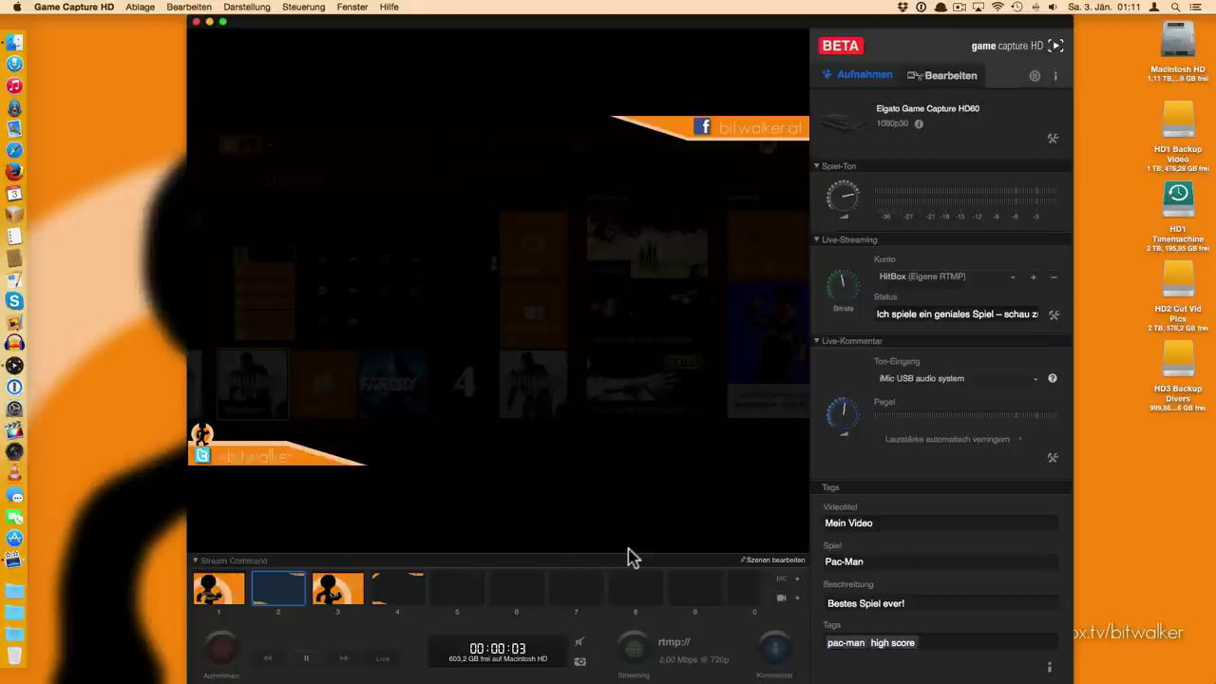
Look at the video library in the Bearbeiten view and return to the recording view
left_click(226, 654)
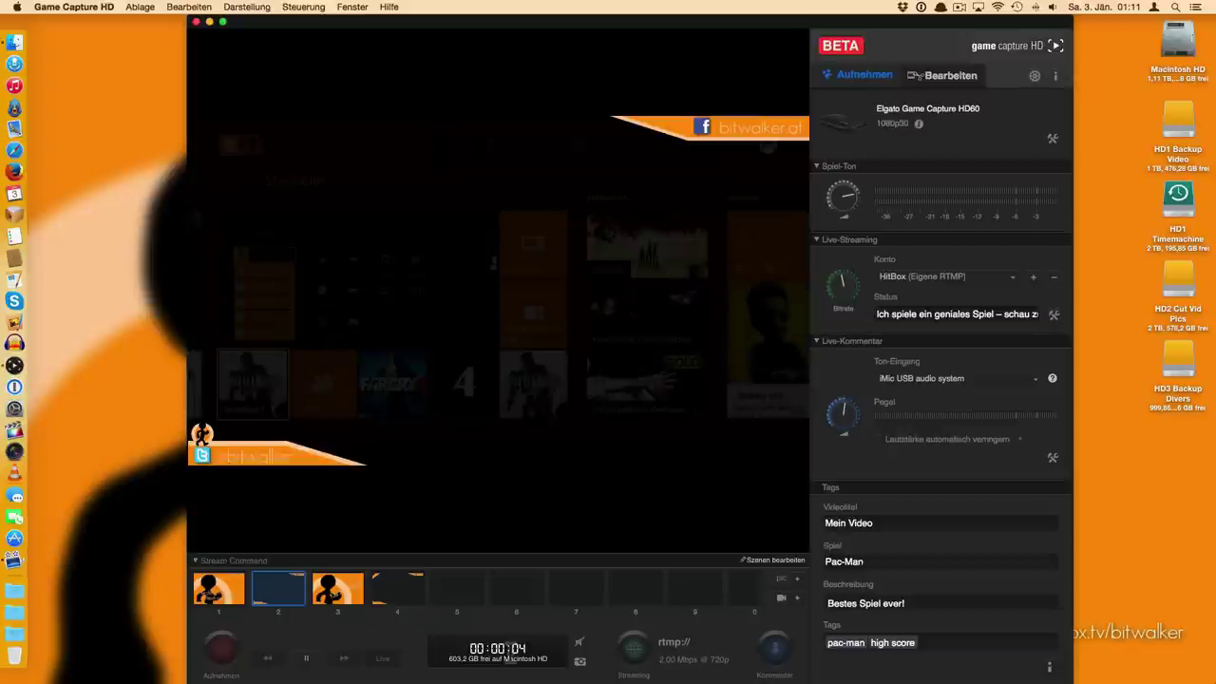
left_click(582, 650)
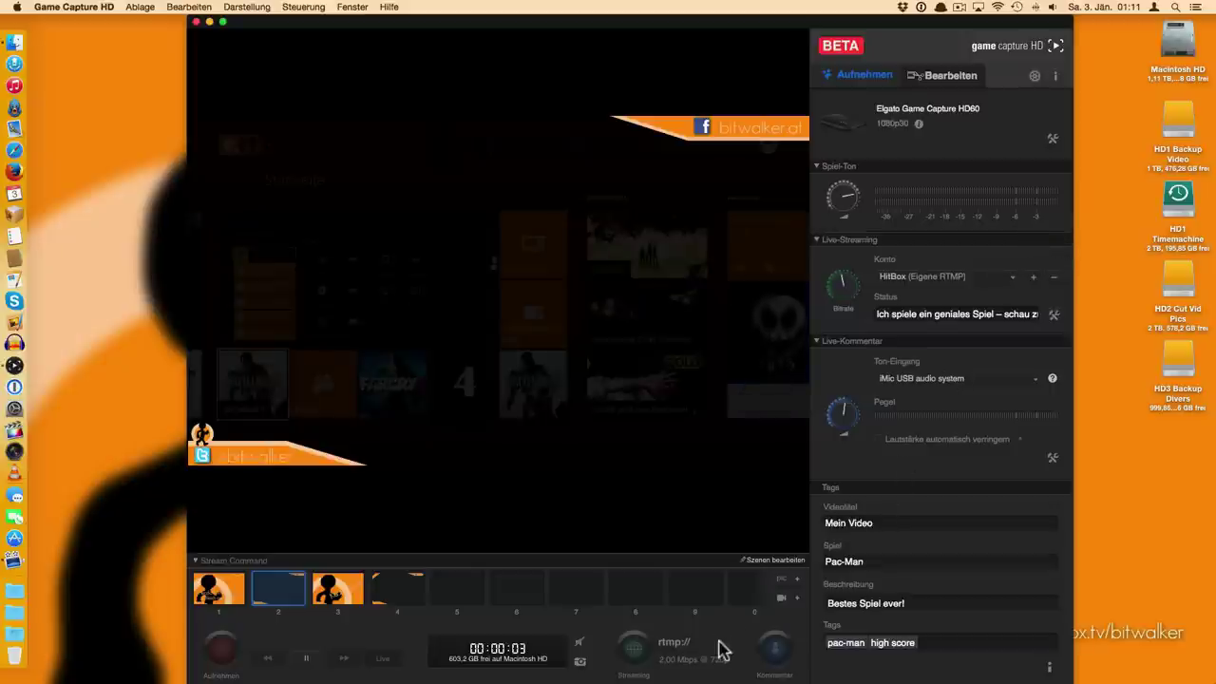
left_click(930, 80)
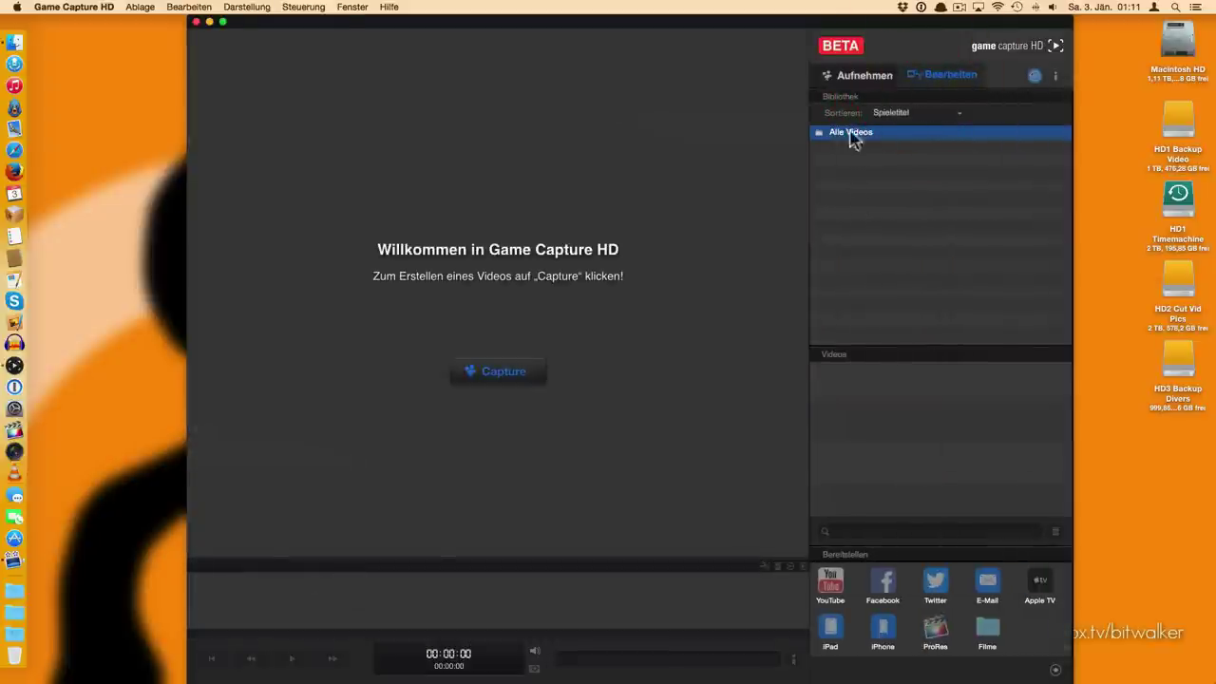
left_click(858, 77)
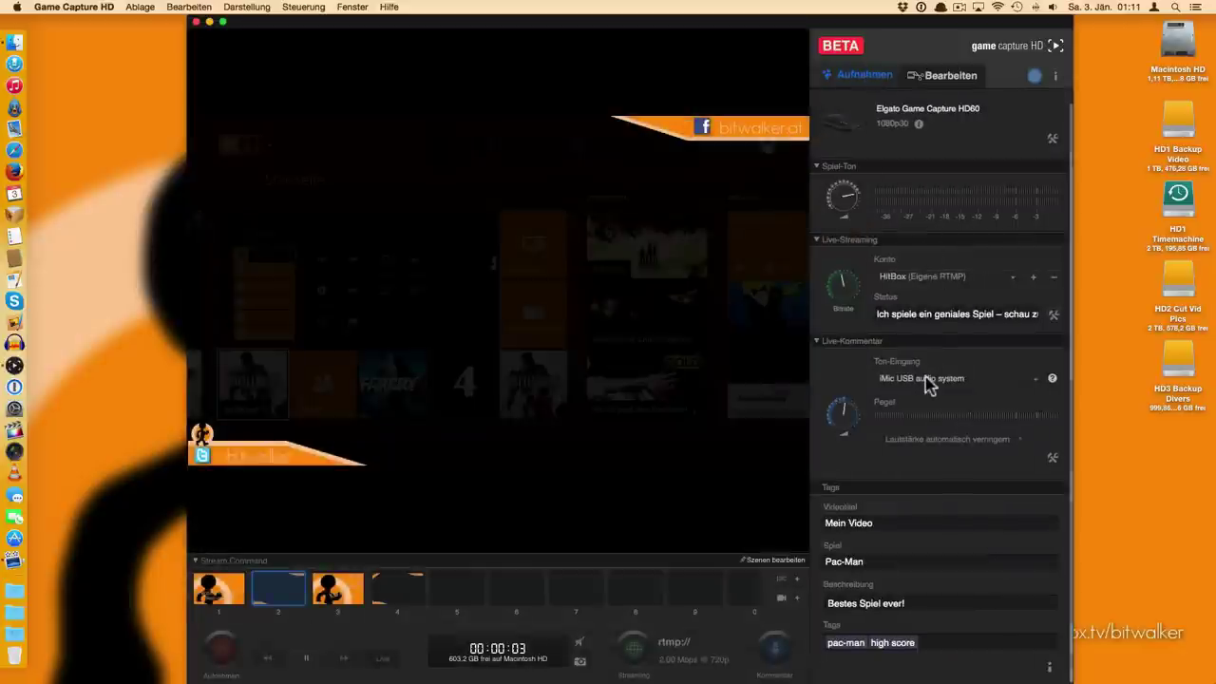
Record a clip of about 10 seconds and go to its 2-second mark in the Bearbeiten view
left_click(217, 655)
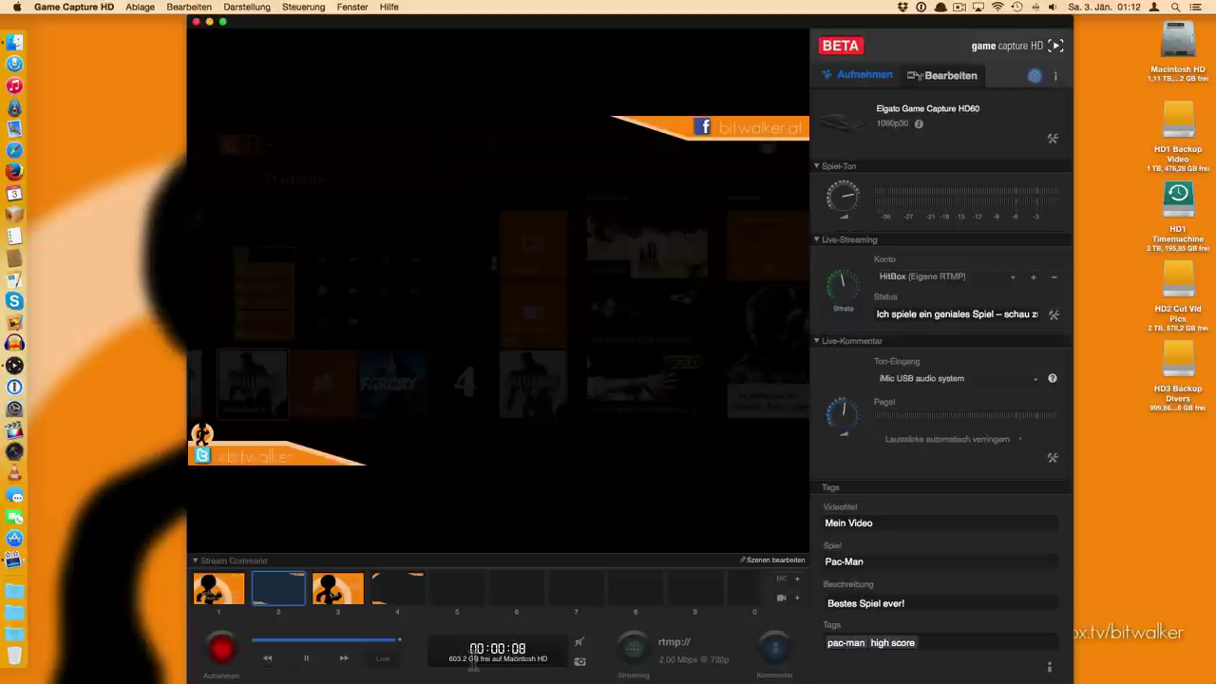
left_click(222, 656)
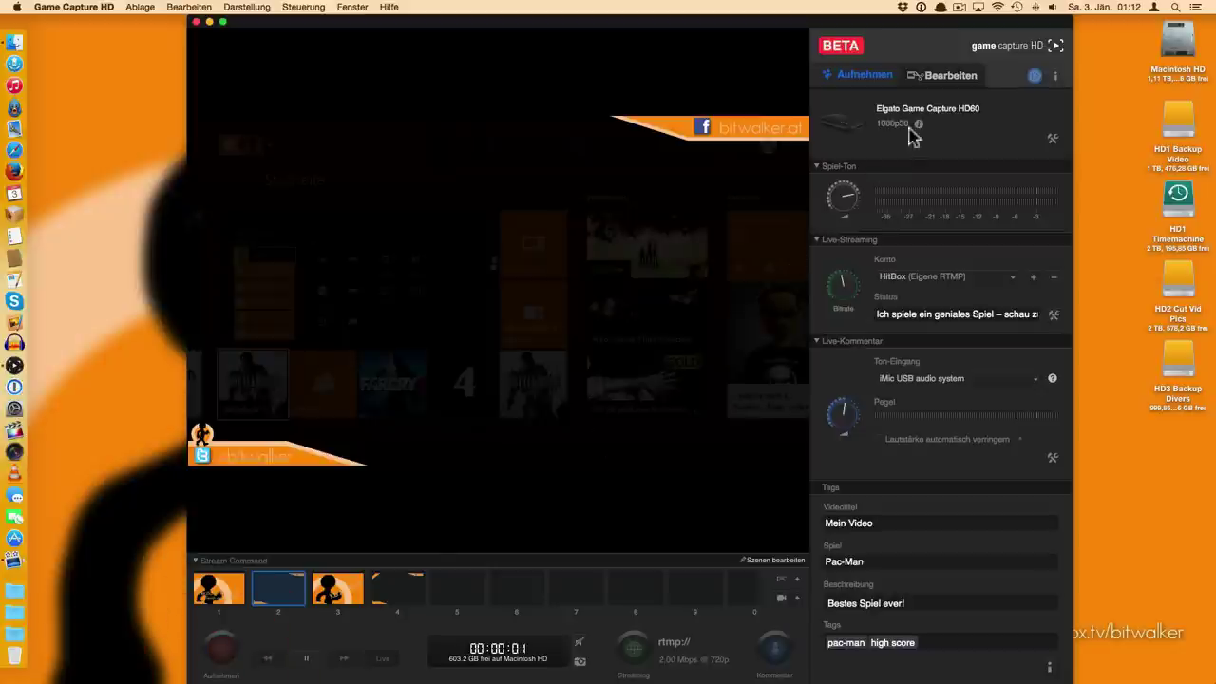
left_click(940, 76)
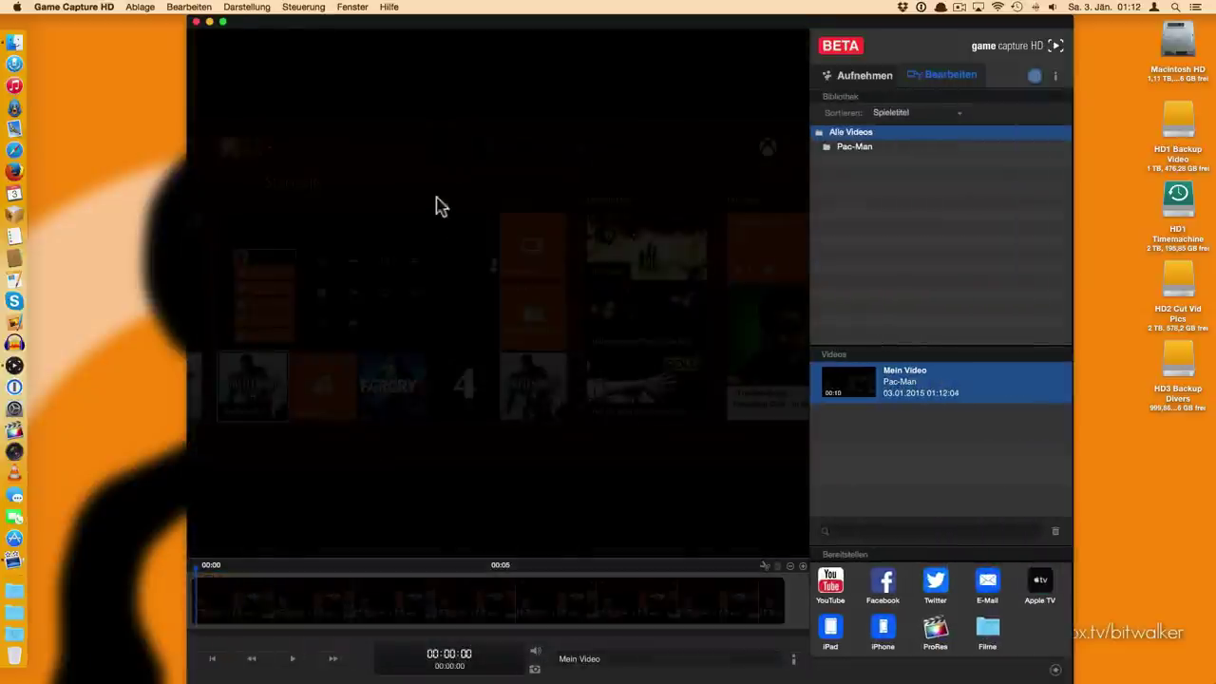
left_click_drag(196, 568, 283, 567)
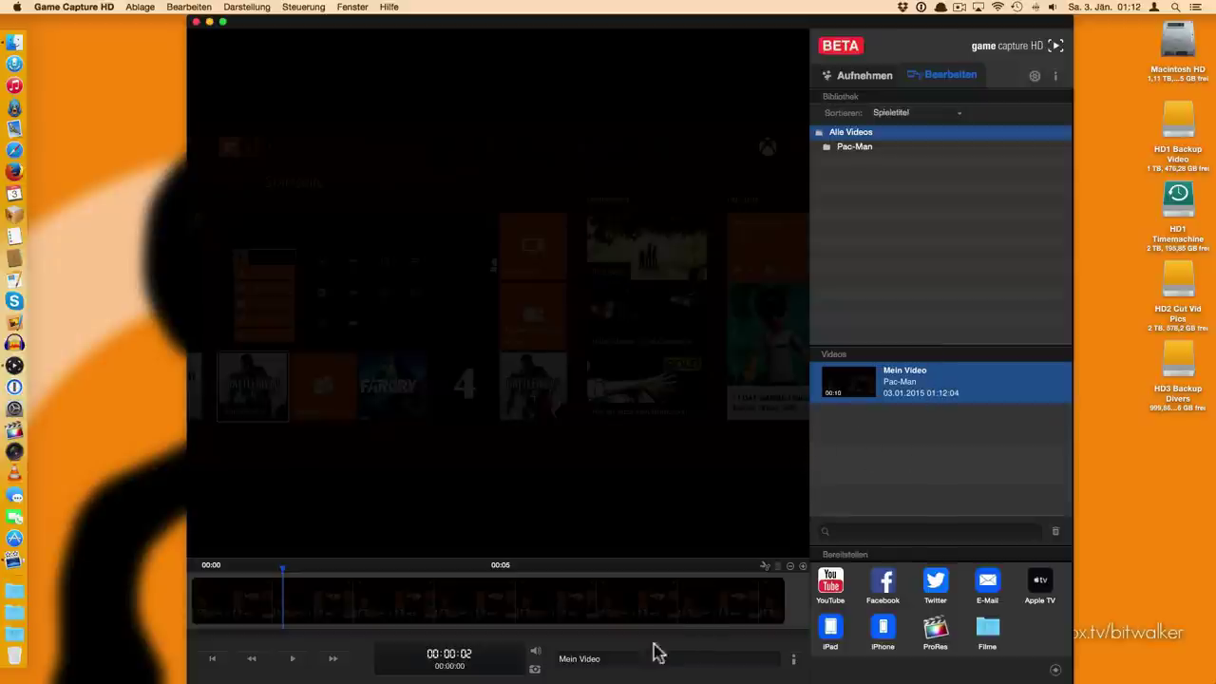
Retitle the recorded video "Testvide" and examine its detailed information
left_click(607, 657)
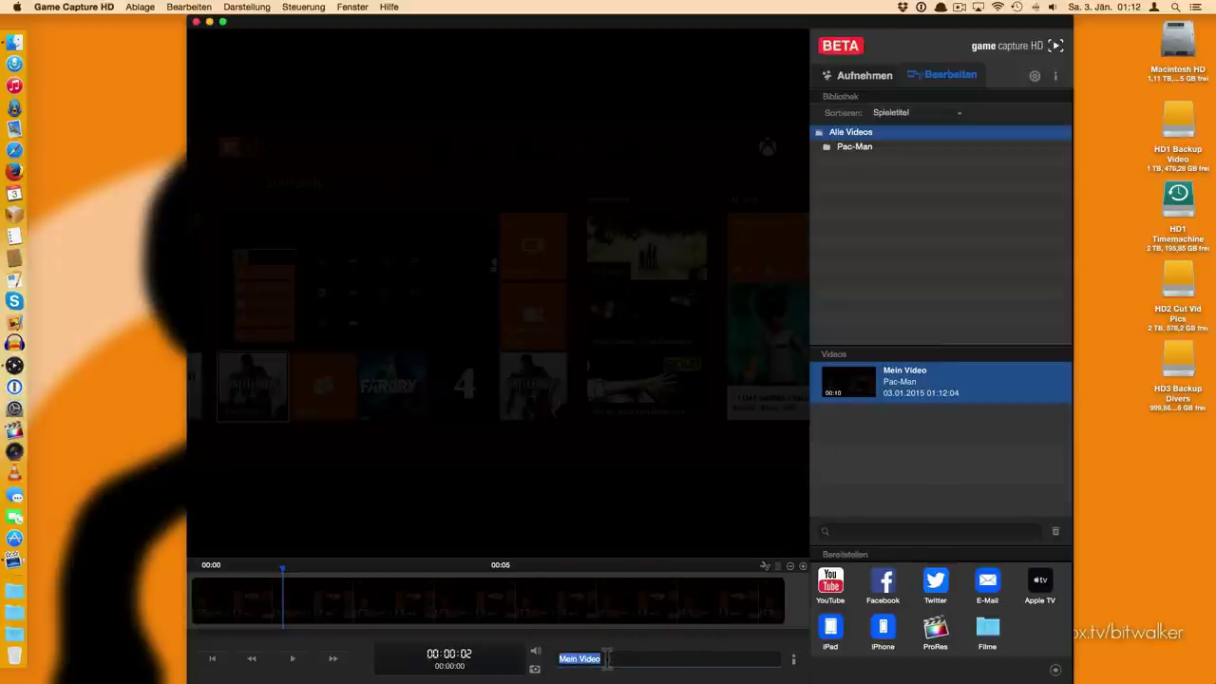
type("Testvide")
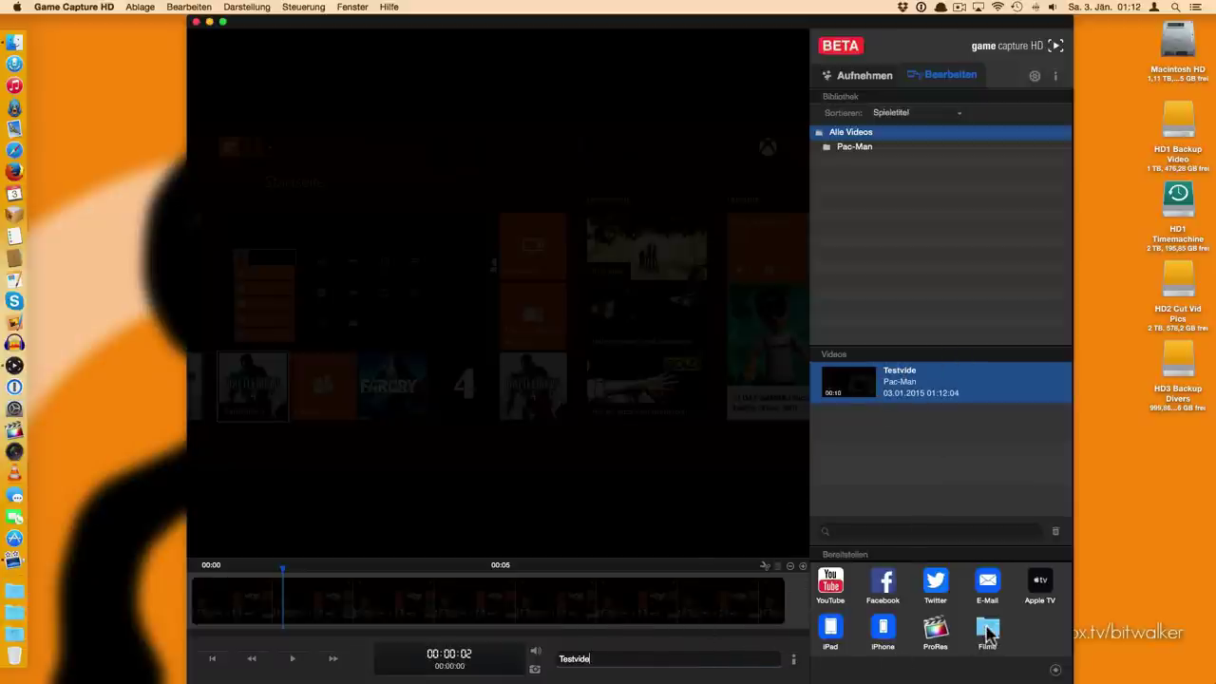
left_click(793, 659)
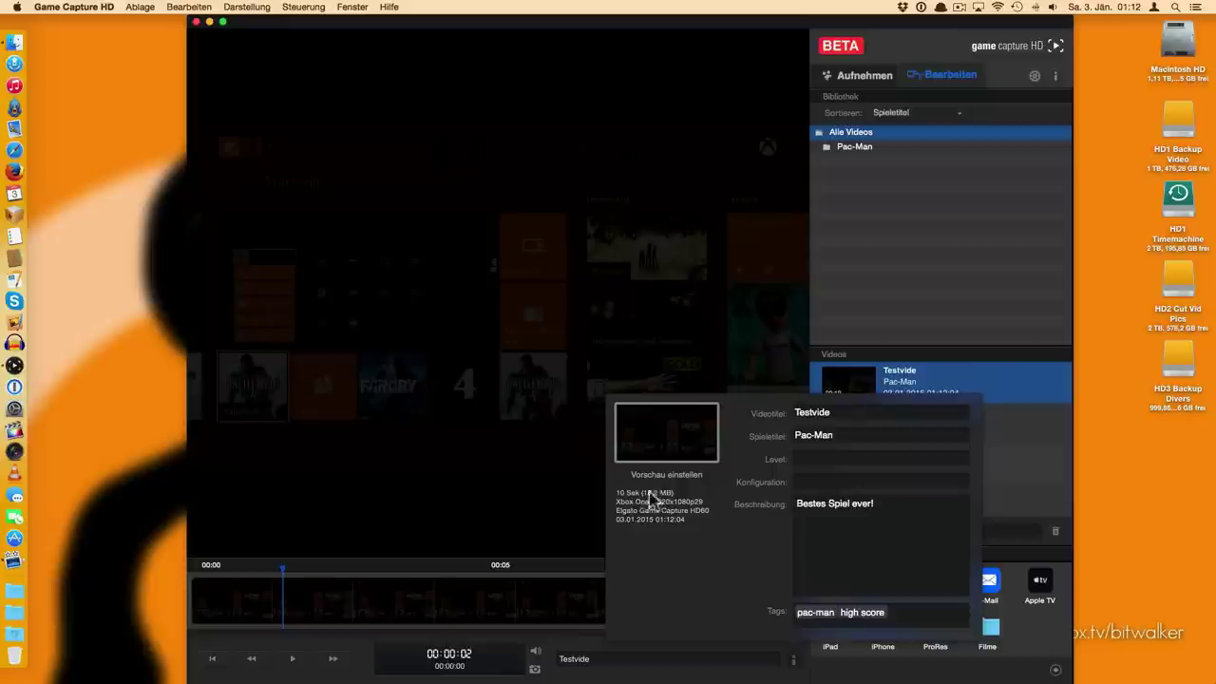
left_click(1050, 480)
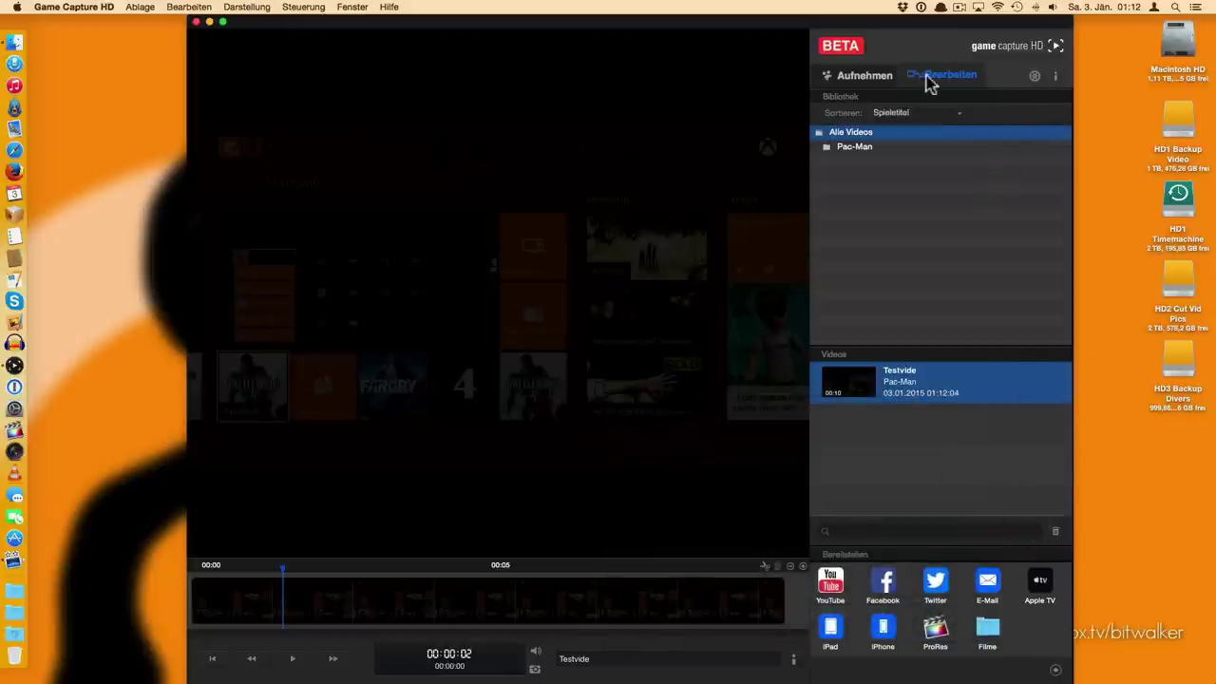
From the recording view's program settings, reveal the Game Capture HD Library folder in Finder, and close the Finder window
left_click(885, 76)
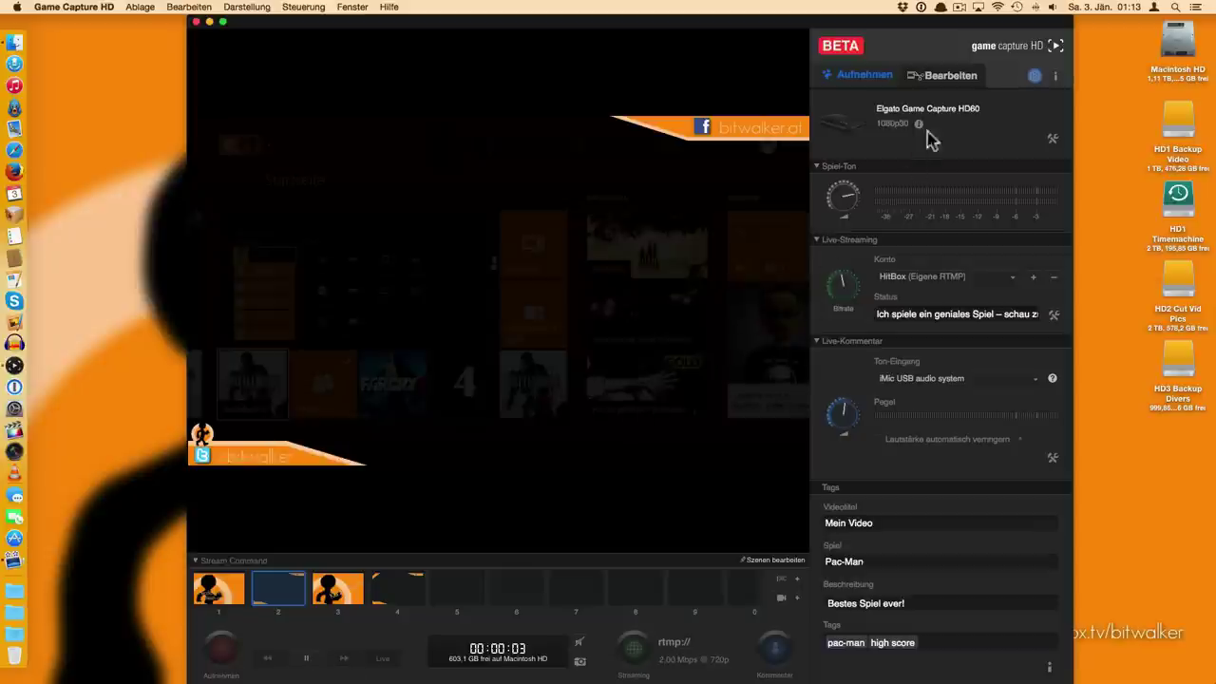
left_click(1036, 79)
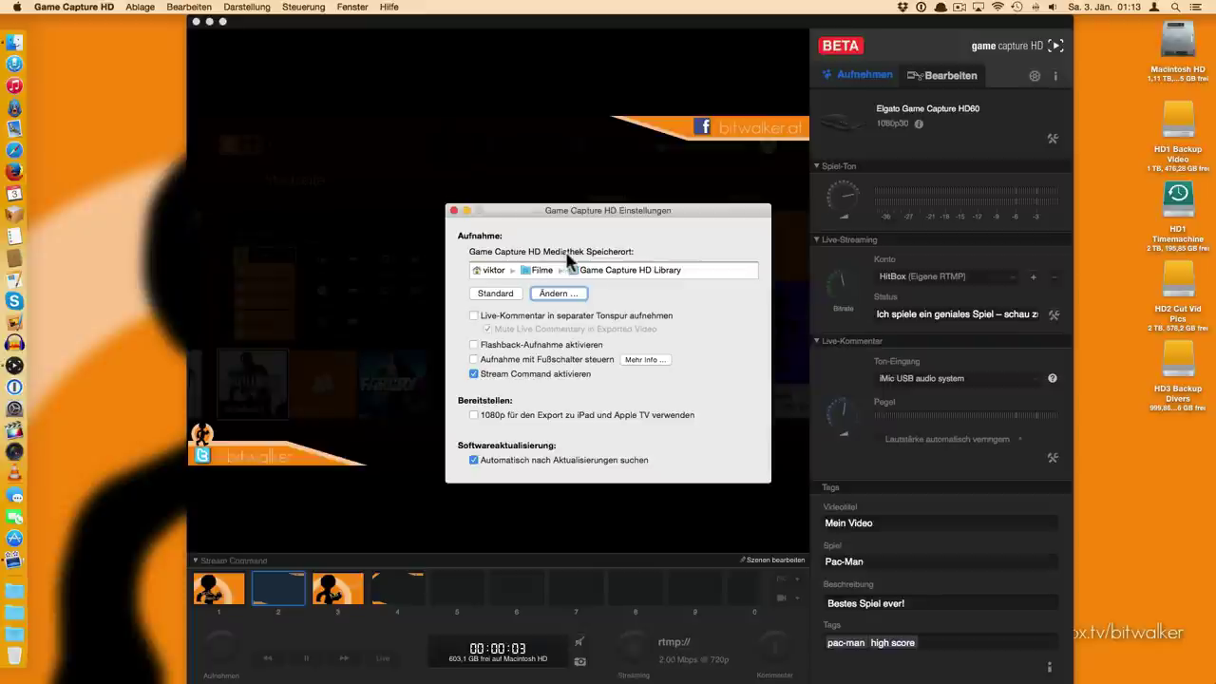
left_click(601, 273)
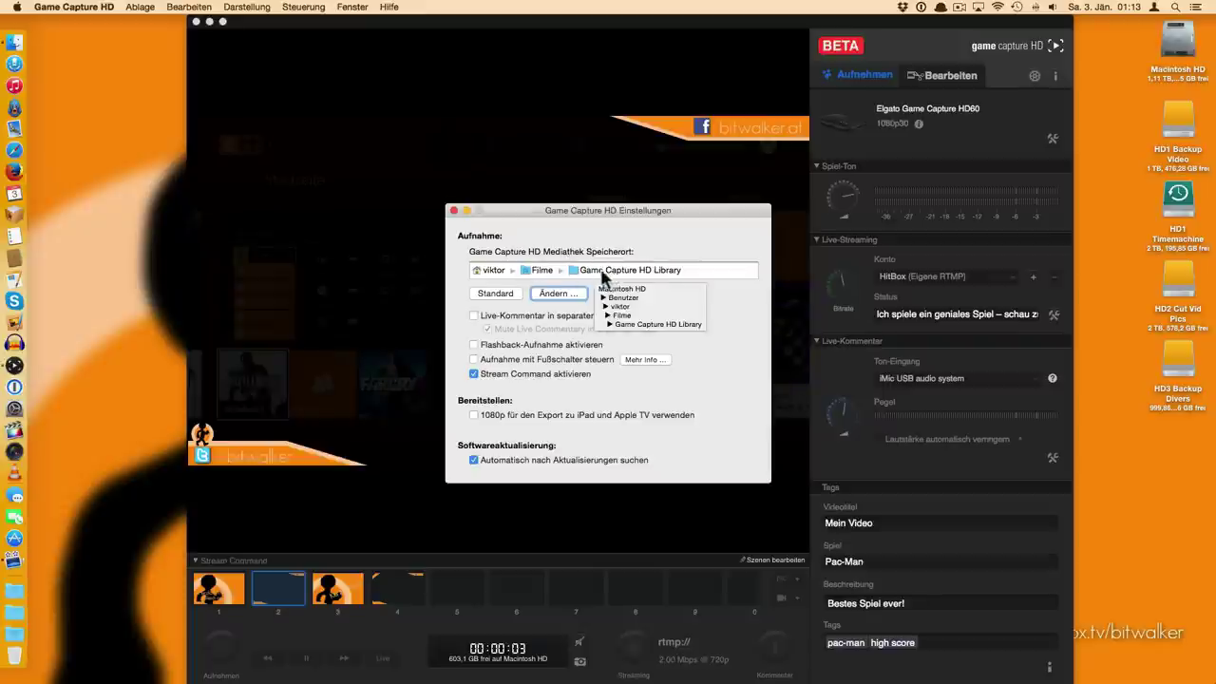
left_click(610, 276)
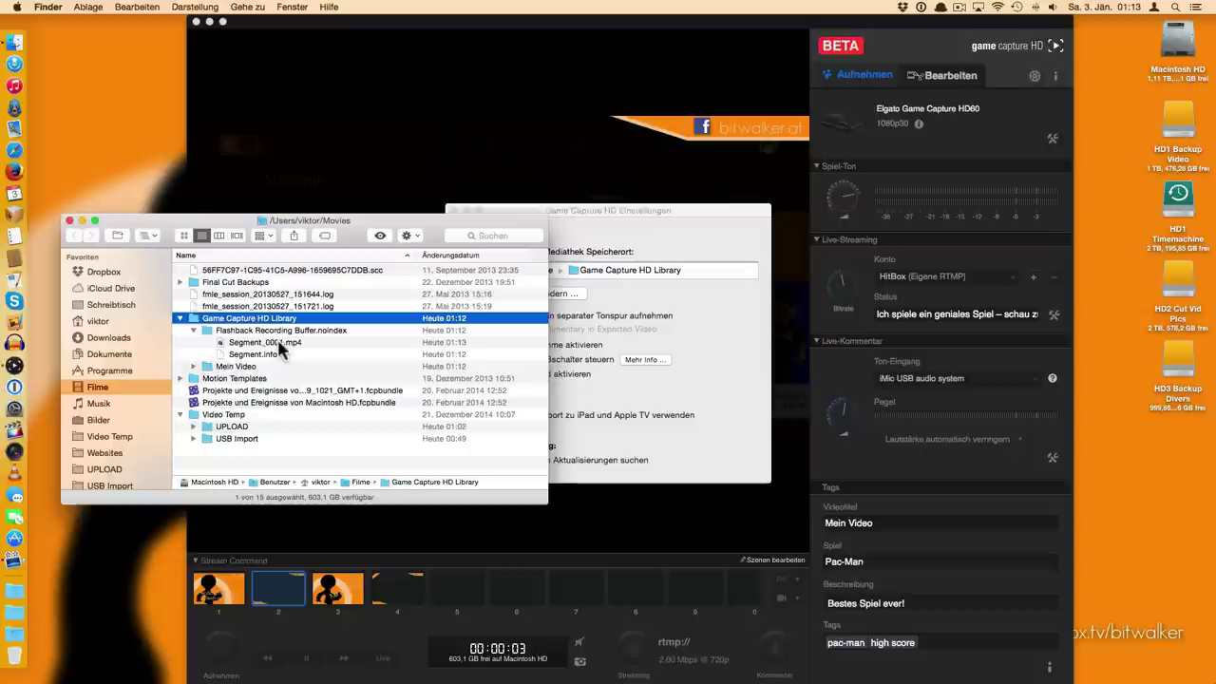
left_click(69, 221)
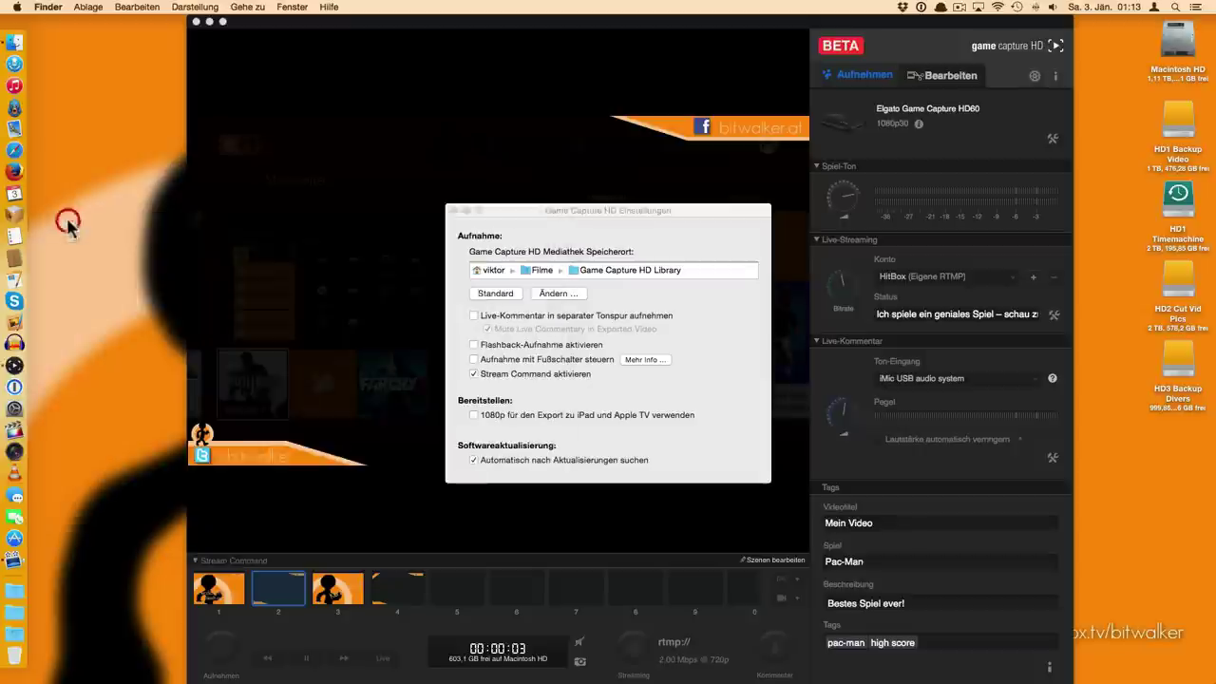
Enable recording live commentary on a separate audio track and record two short clips of about 4 and 11 seconds, the second with live commentary
left_click(516, 321)
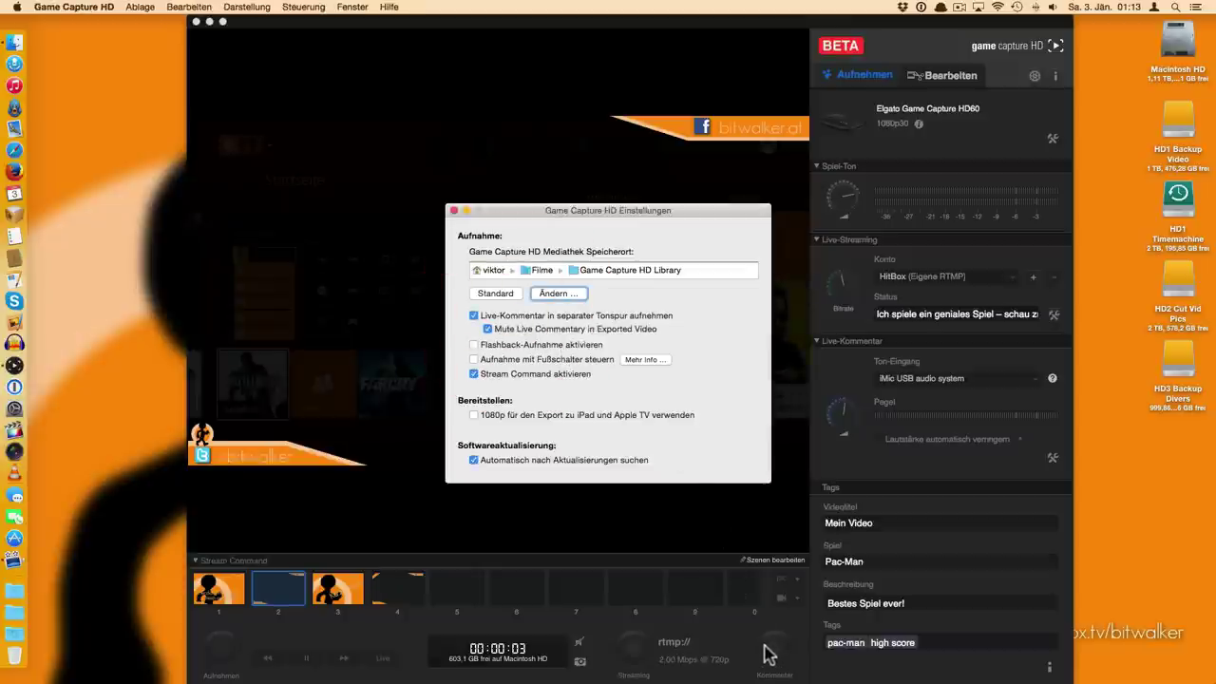
left_click(454, 211)
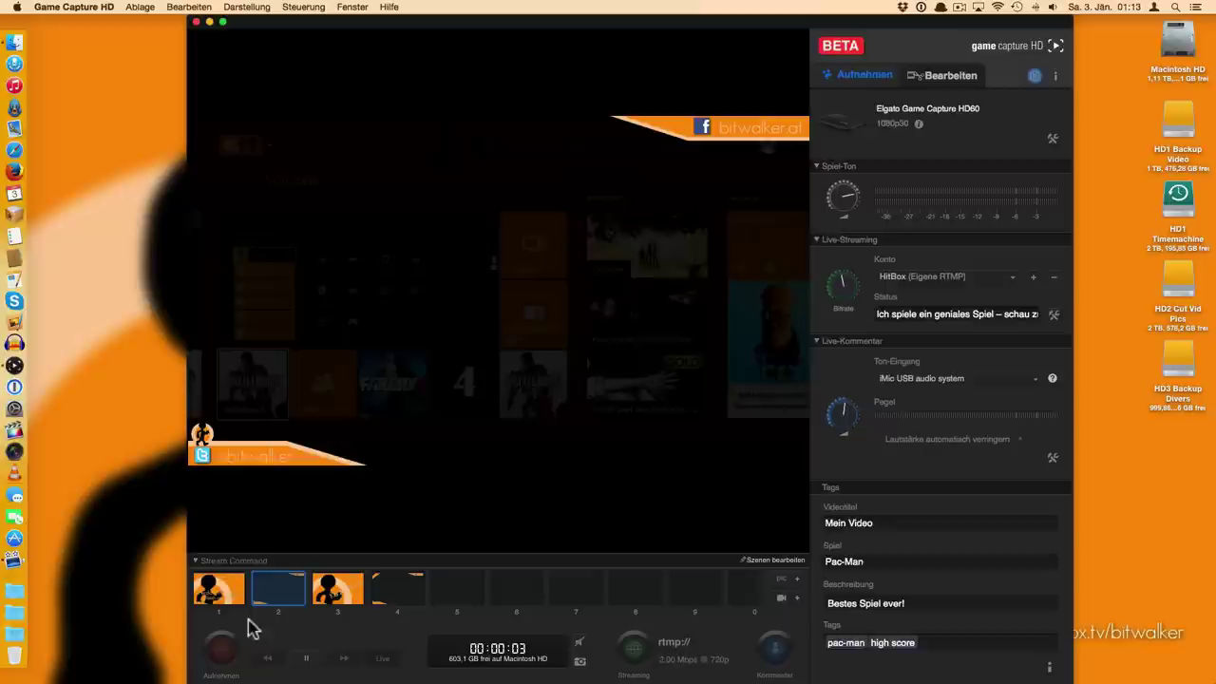
left_click(238, 640)
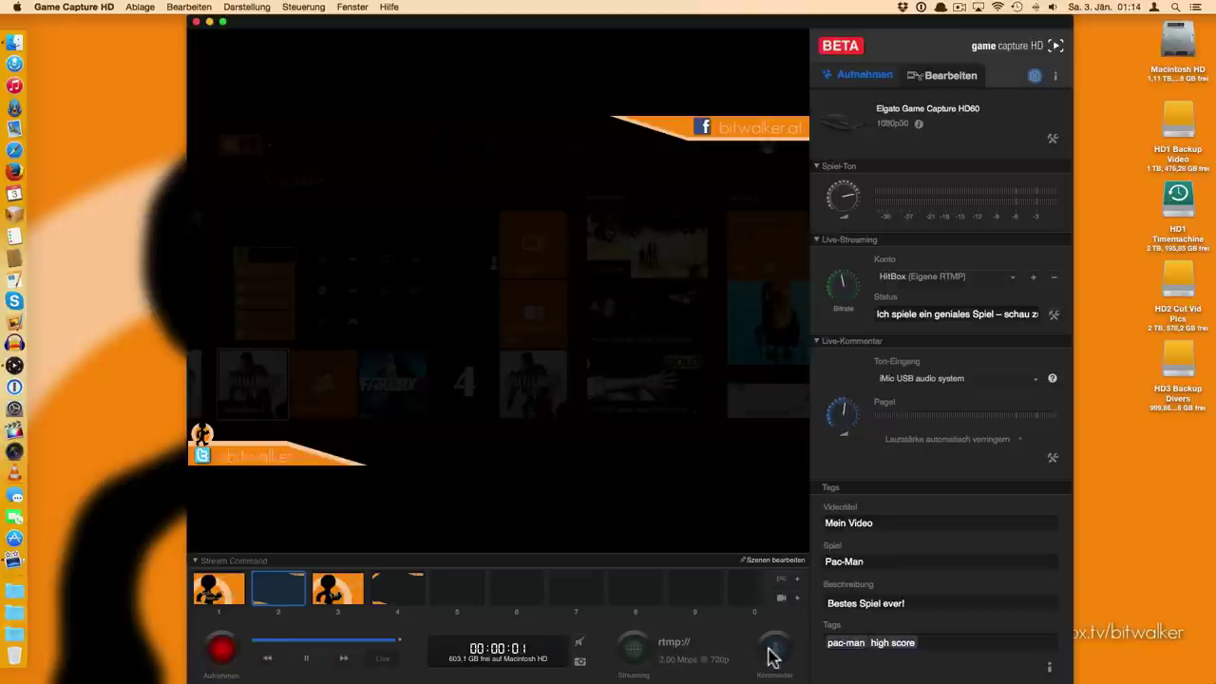
left_click(226, 653)
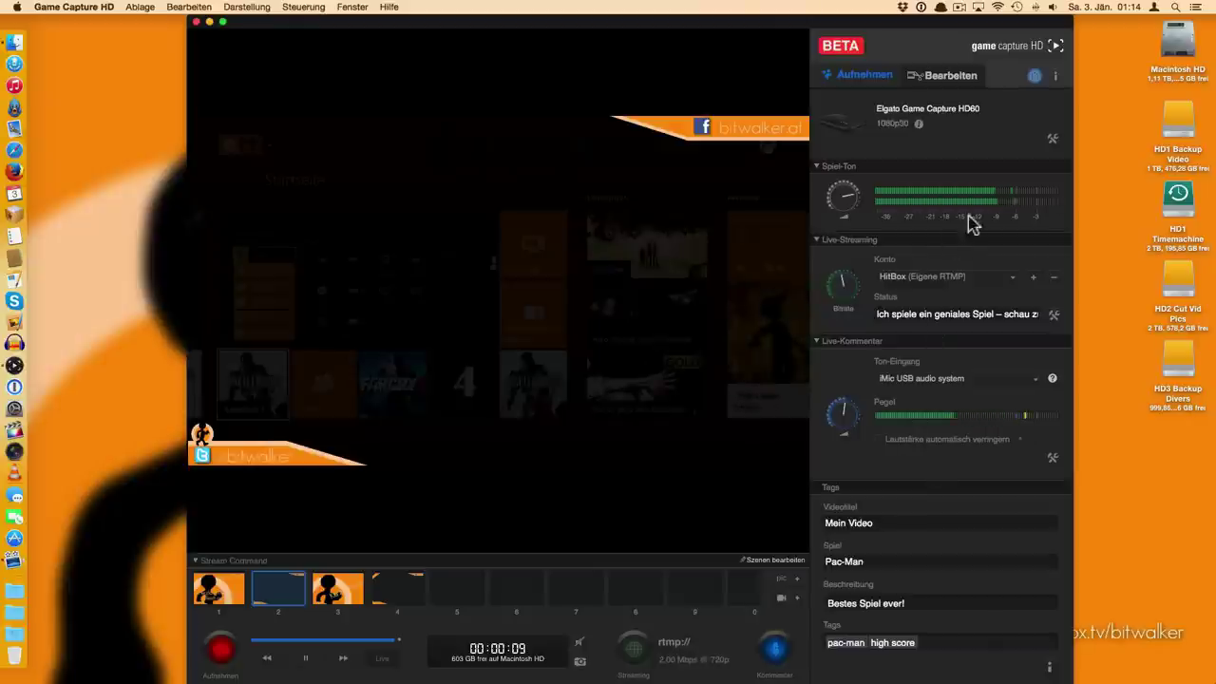
left_click(220, 649)
left_click(773, 650)
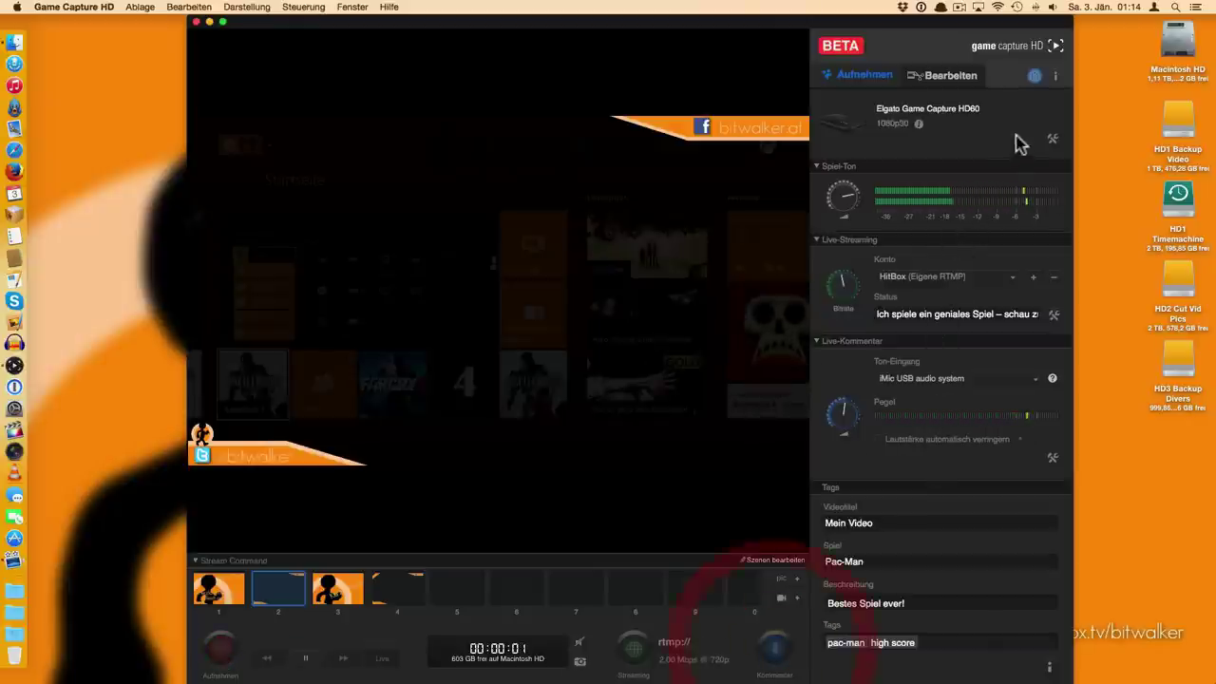
Reveal the Game Capture HD Library folder from the program settings and examine the video and audio files inside the Mein Video 3 folder
left_click(1034, 76)
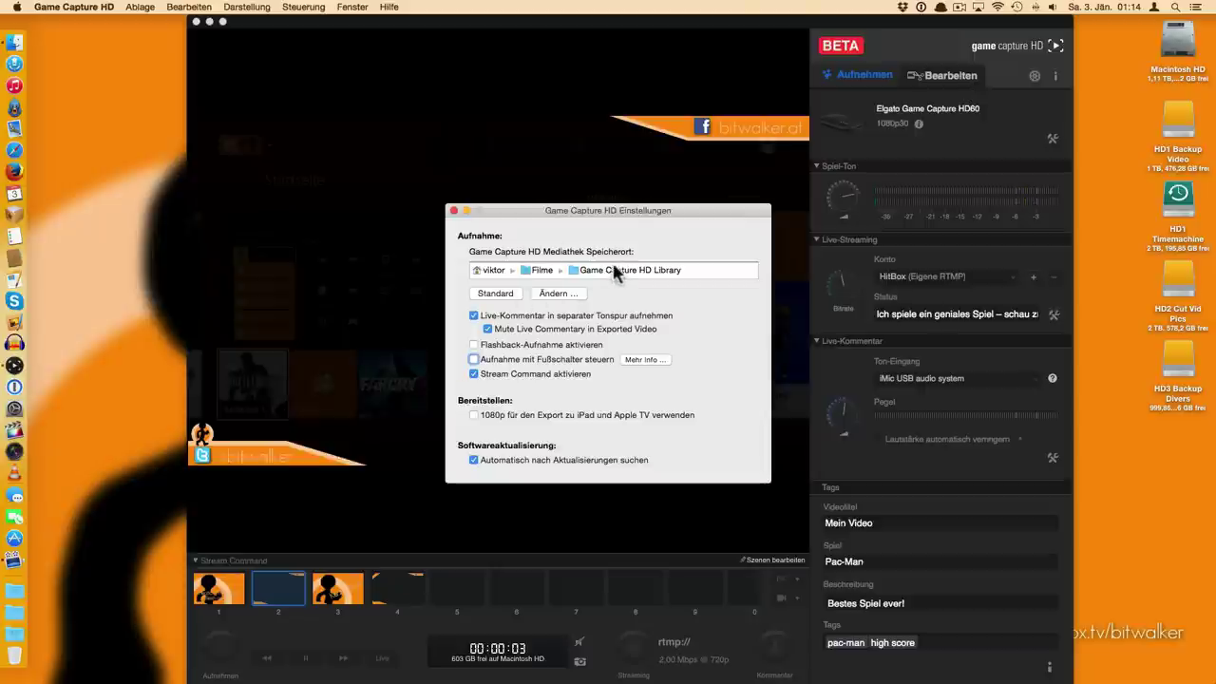
left_click(617, 270)
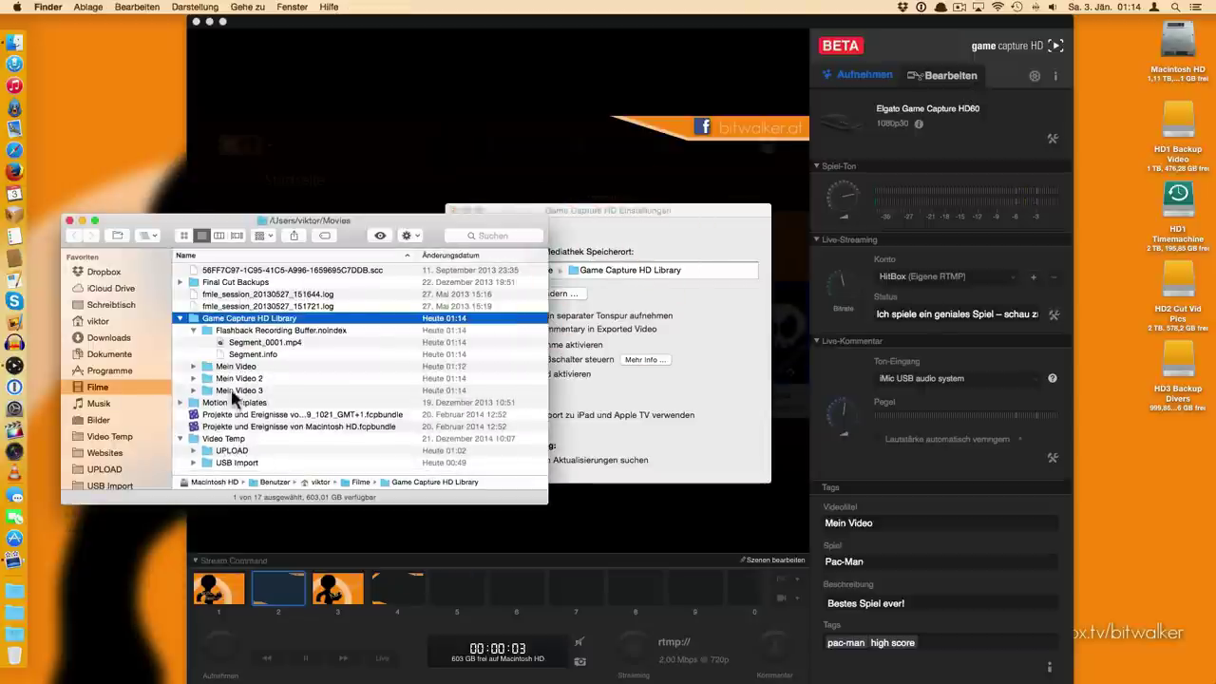
left_click(193, 391)
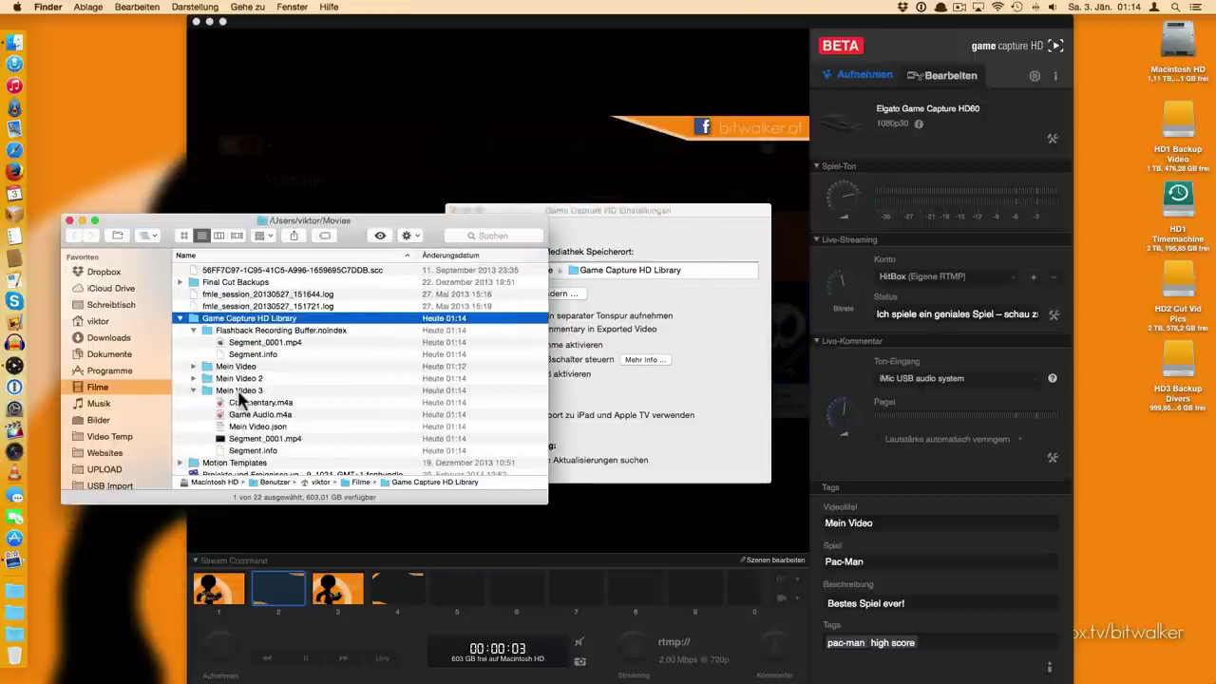
scroll(237, 375, "down", 3)
left_click(271, 386)
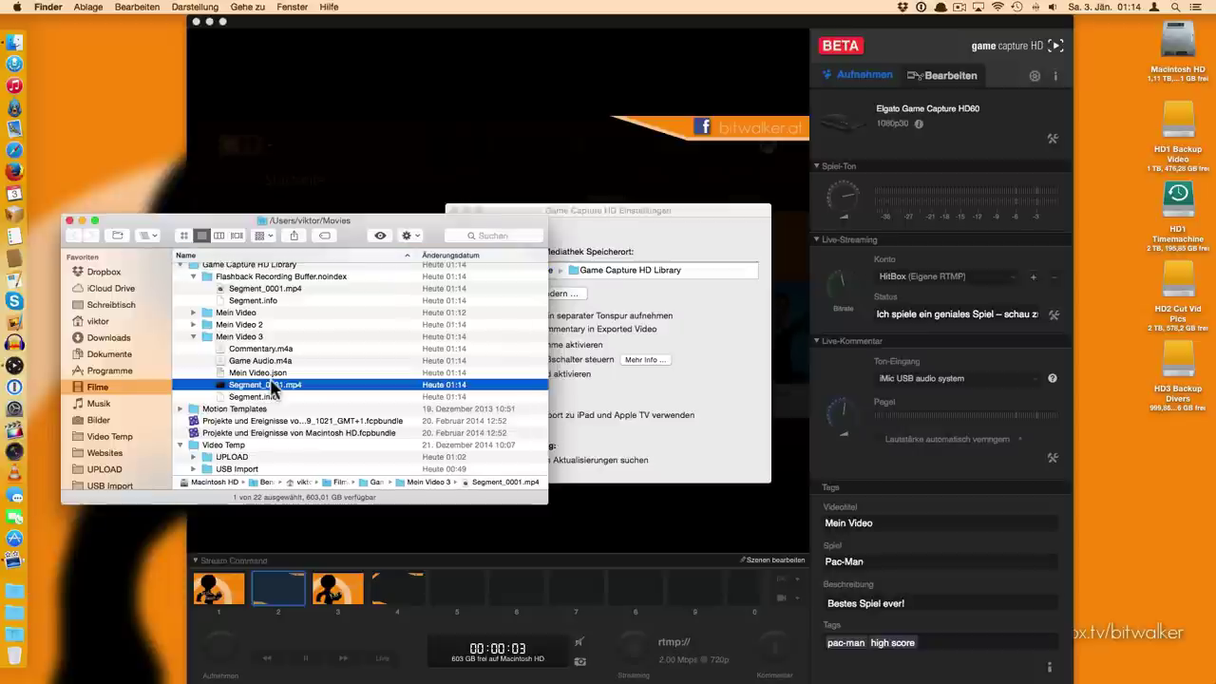
left_click(263, 366)
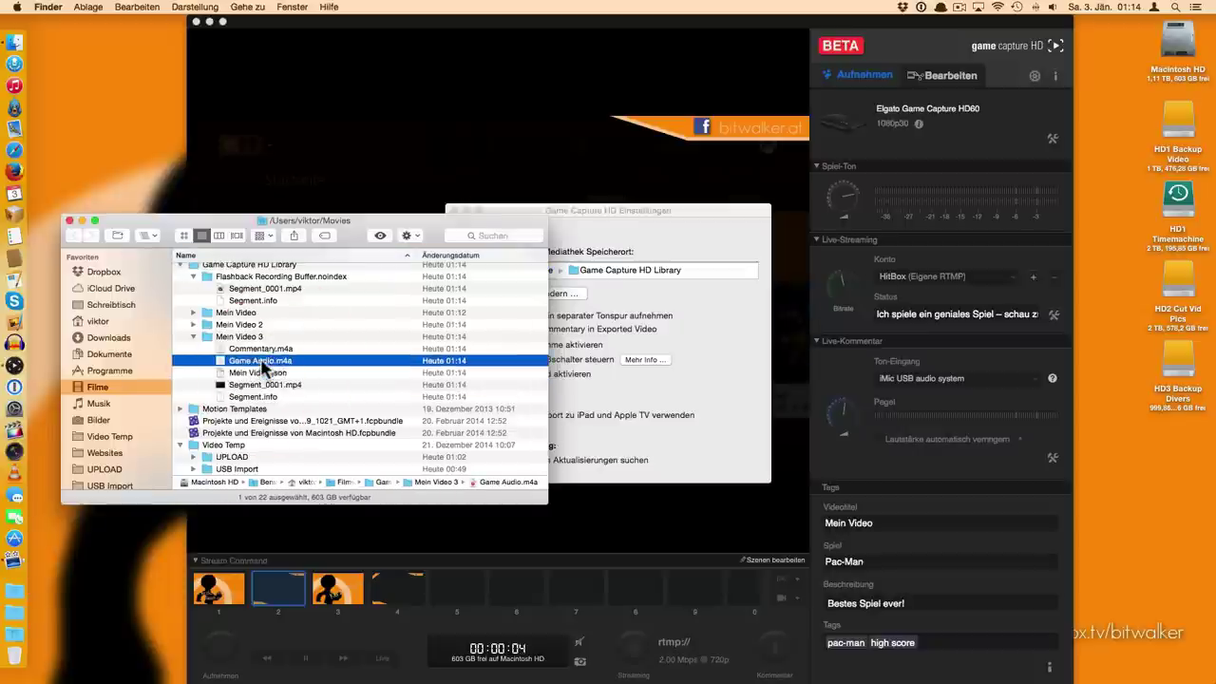
left_click(280, 385)
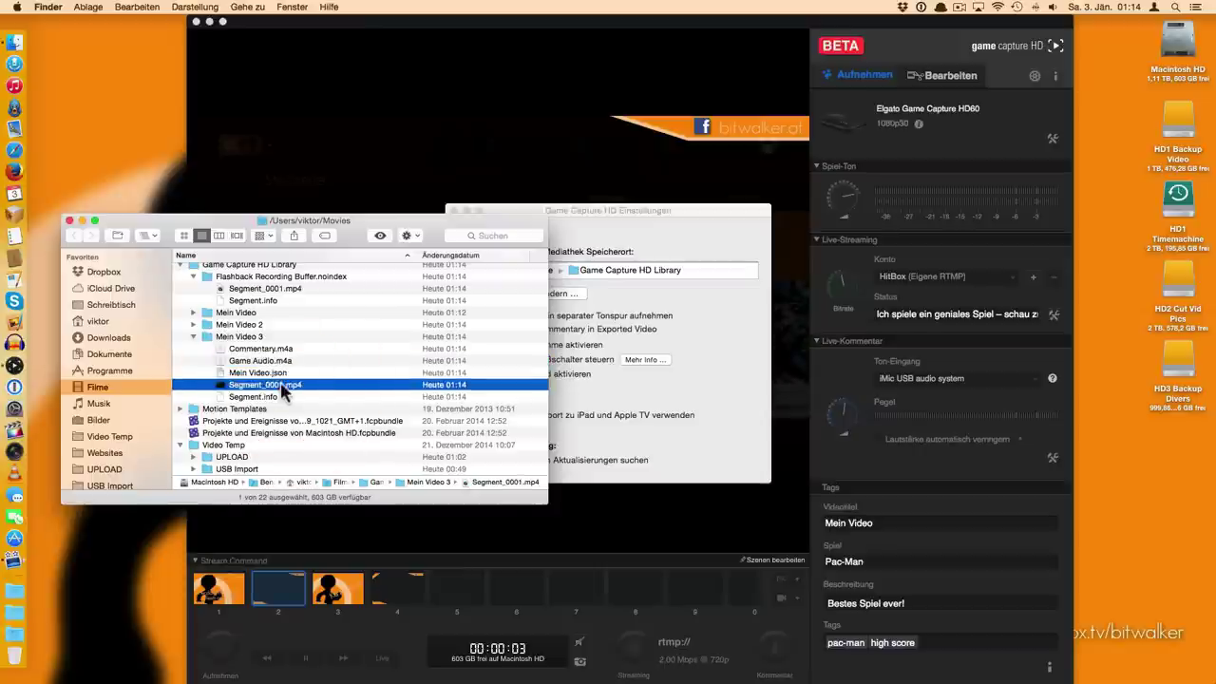
left_click(259, 362)
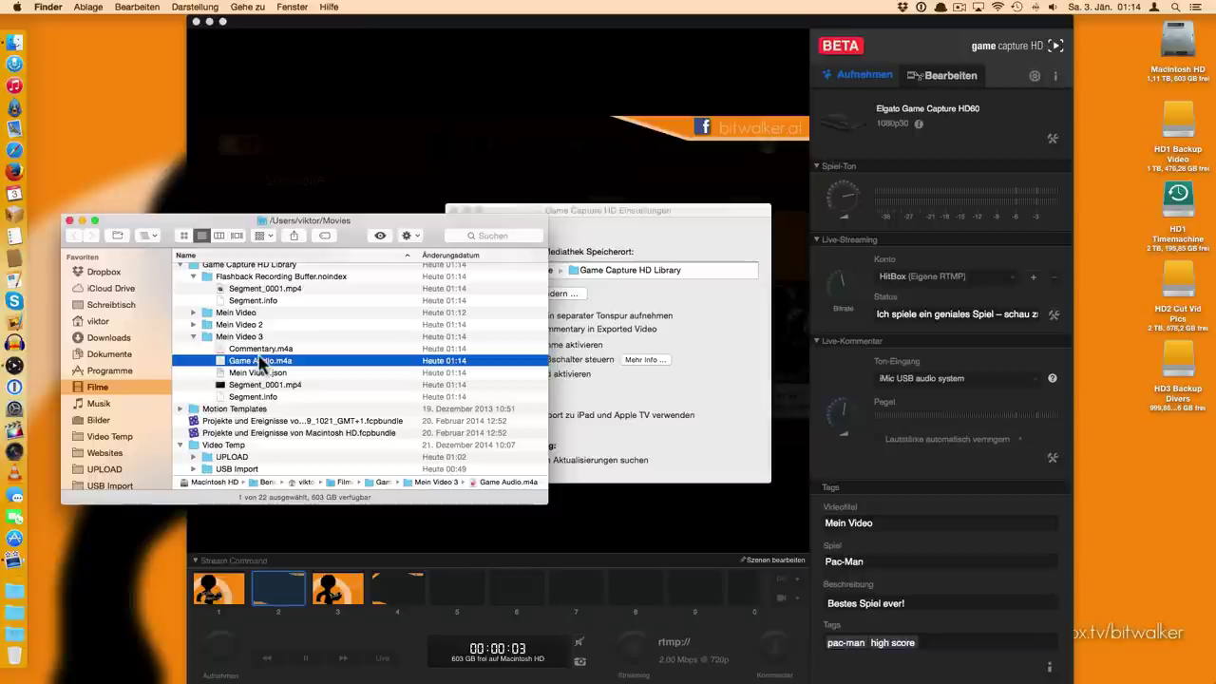
left_click(254, 352)
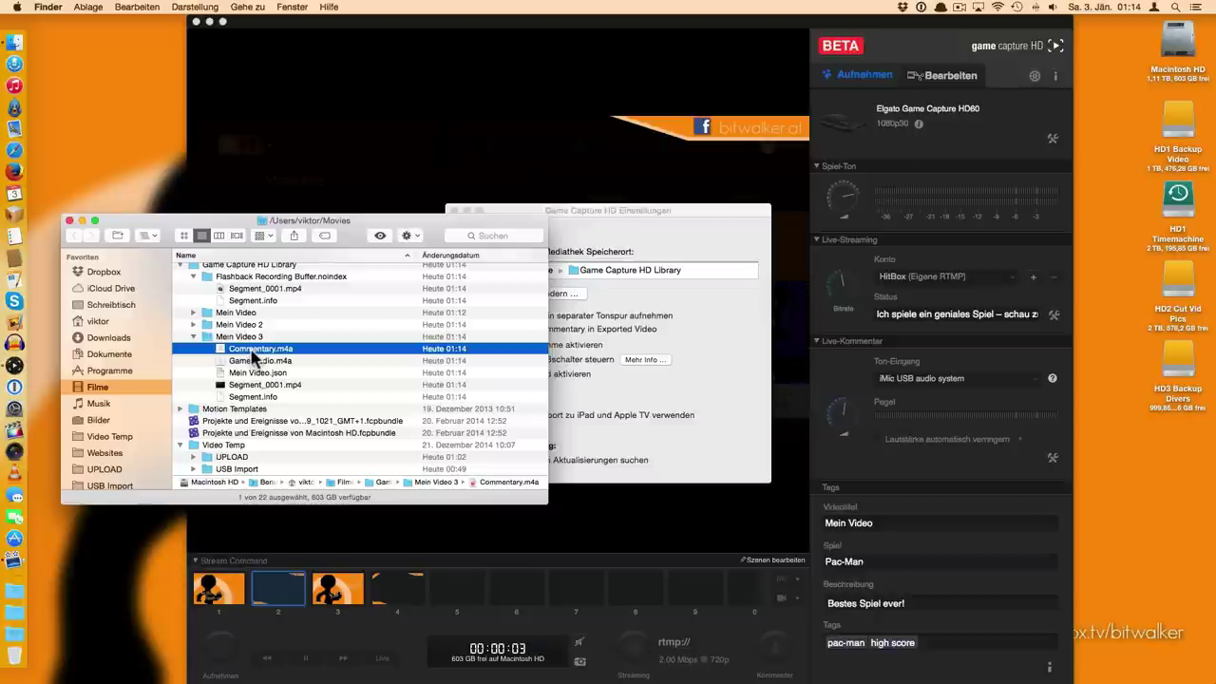
Disable the separate audio track for live commentary and record a clip of about 7 seconds with live commentary on
left_click(654, 304)
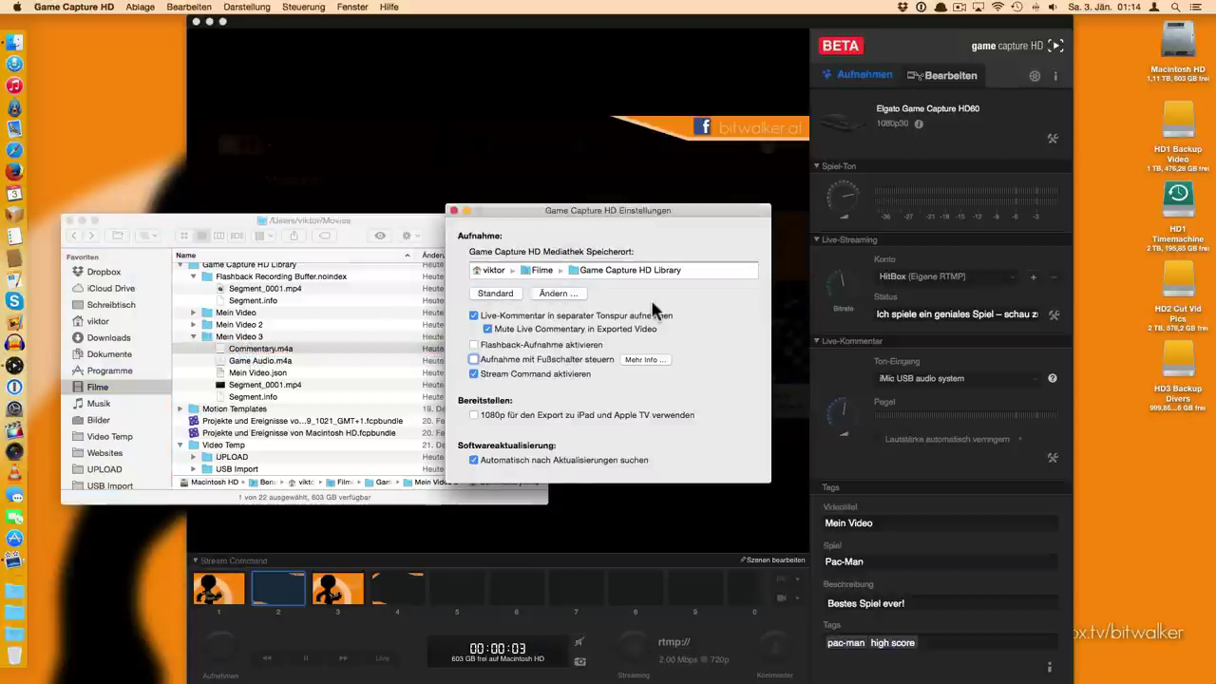
left_click(473, 317)
left_click(454, 210)
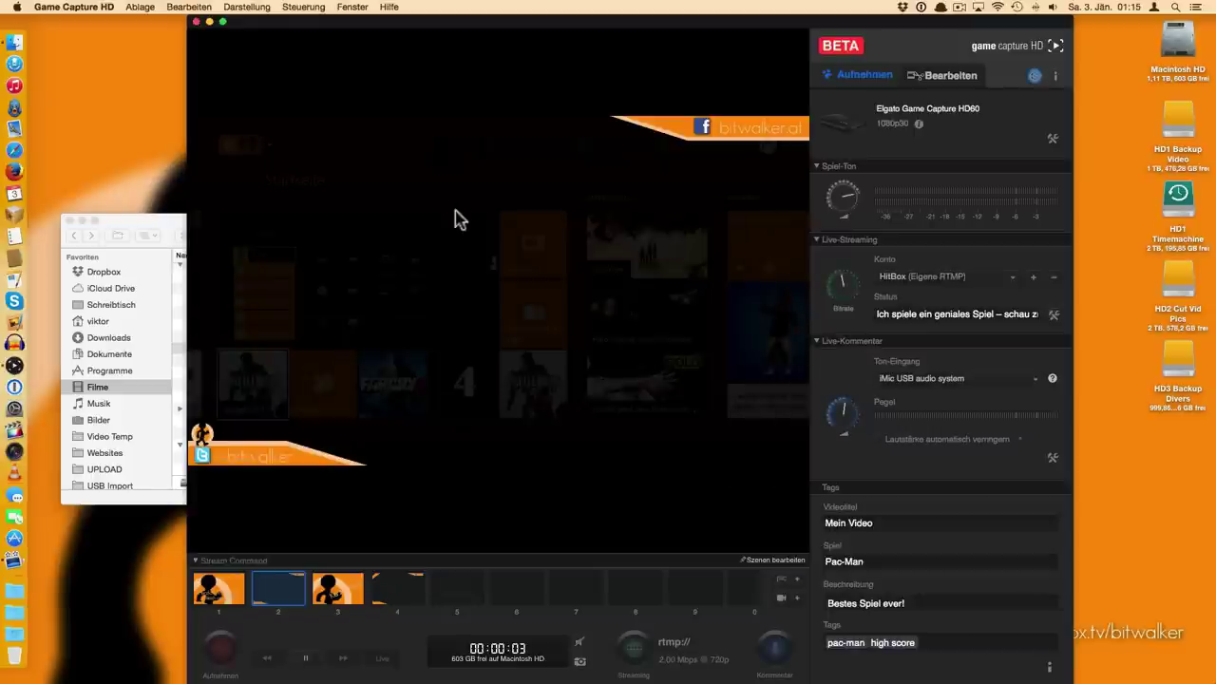
left_click(775, 649)
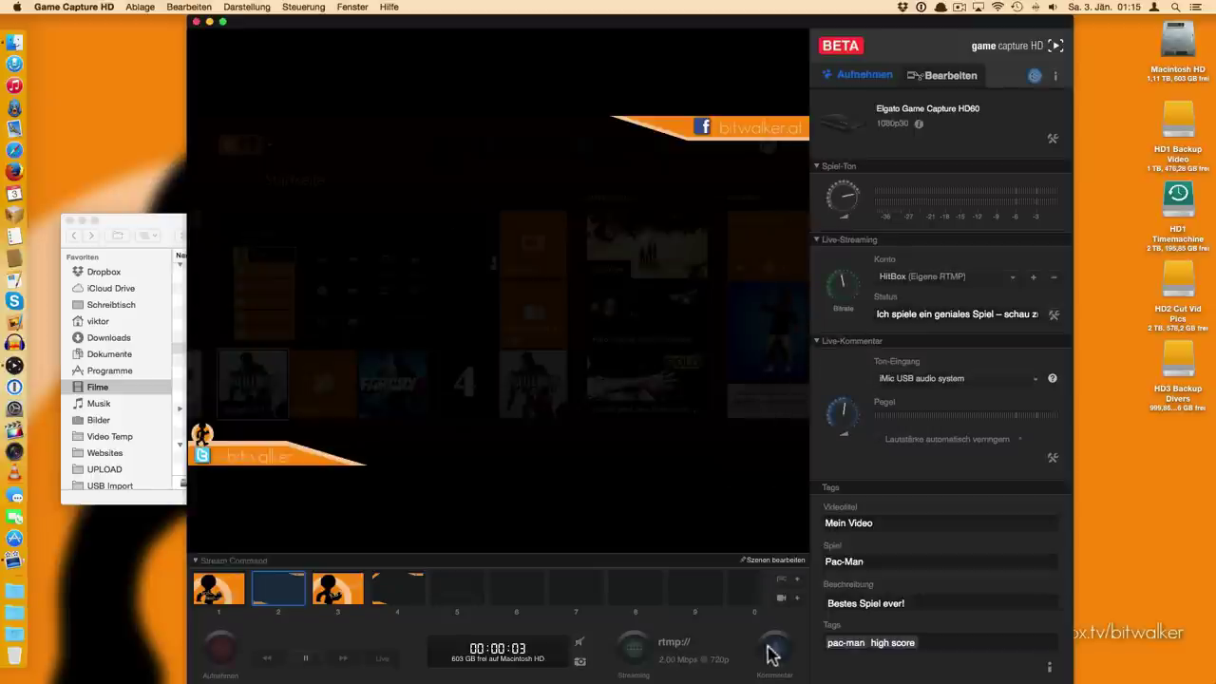
left_click(222, 651)
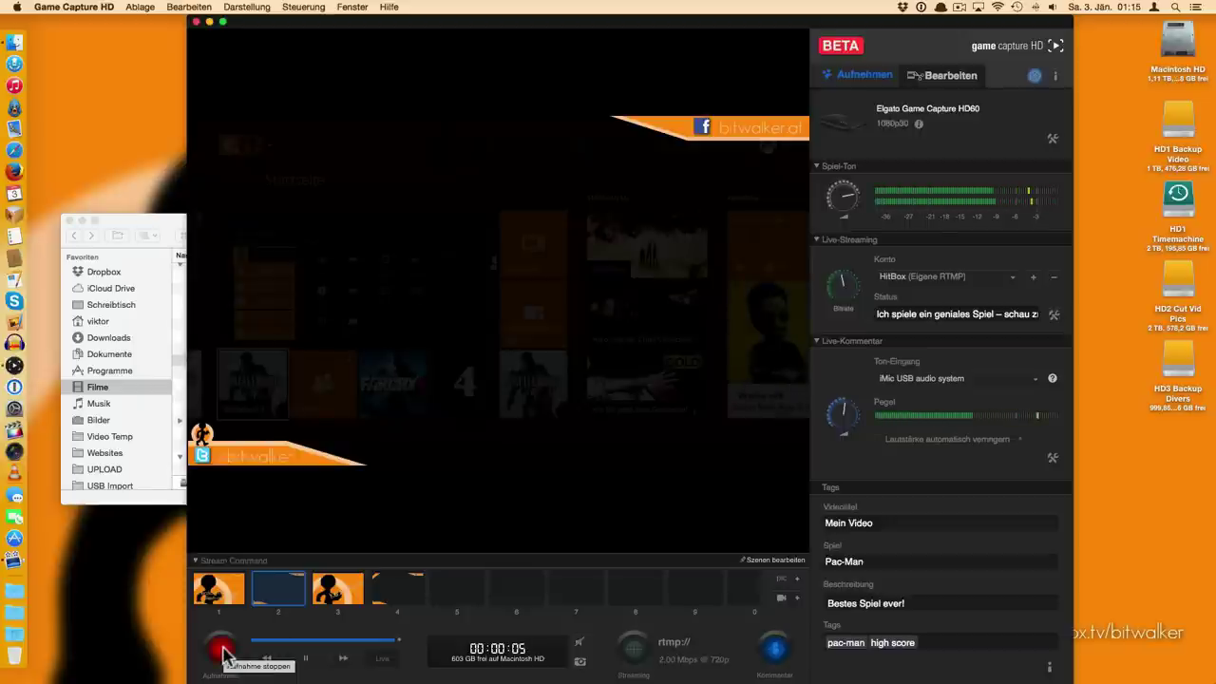
left_click(223, 652)
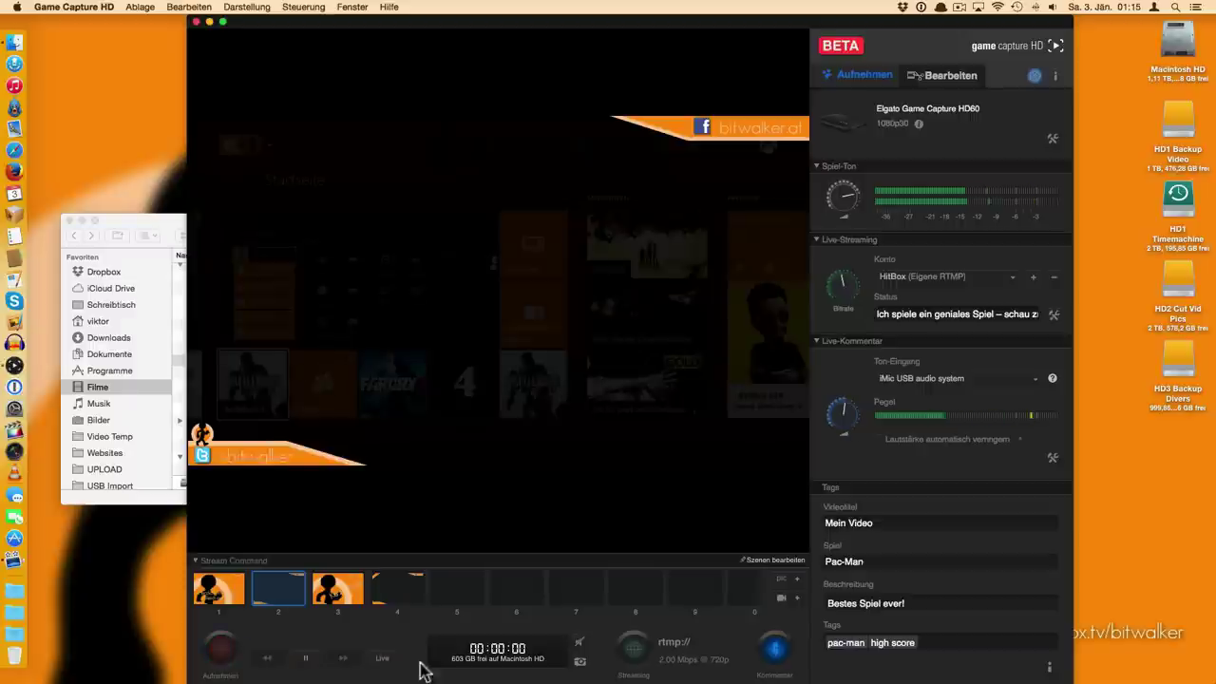
Examine the files in the library's Mein Video 4 folder in Finder, including Segment_0001.mp4, and close the Finder window
left_click(168, 231)
left_click(283, 350)
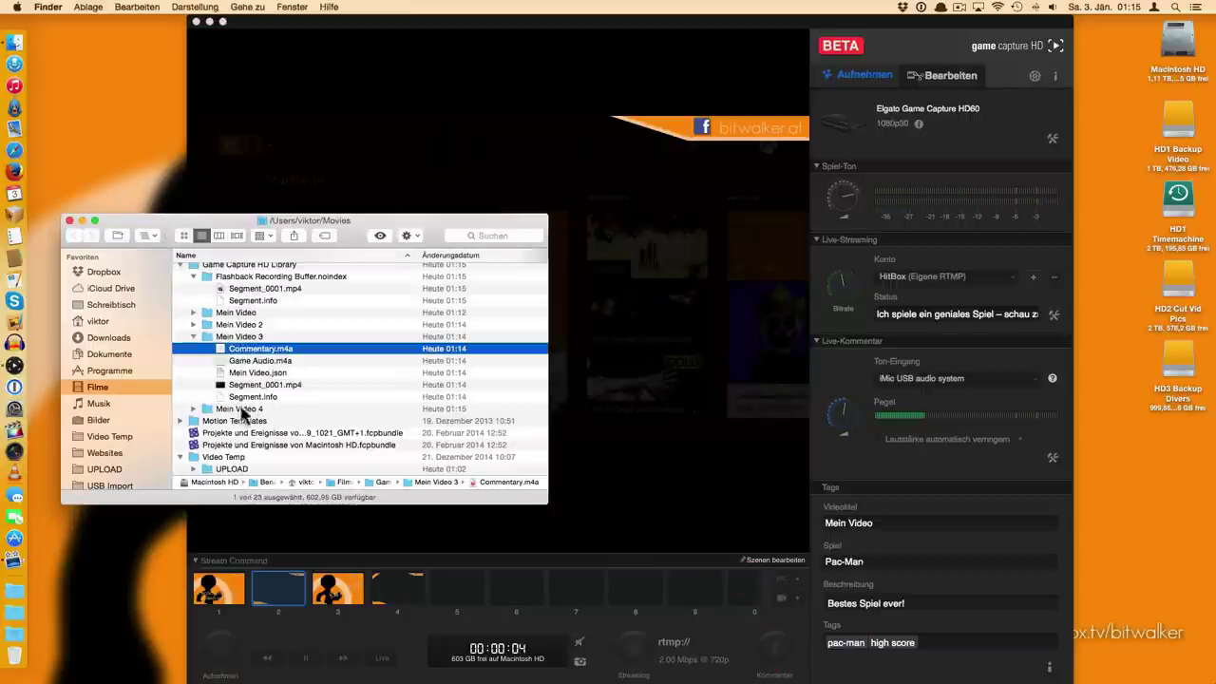
double_click(239, 408)
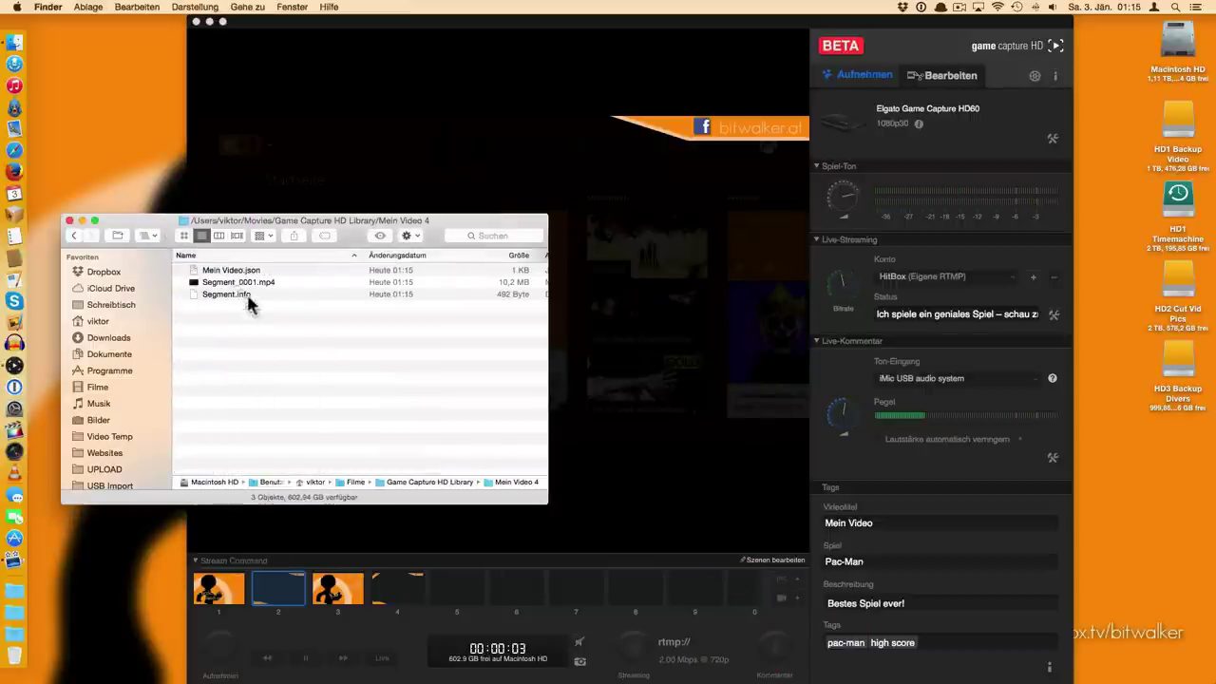
left_click(258, 285)
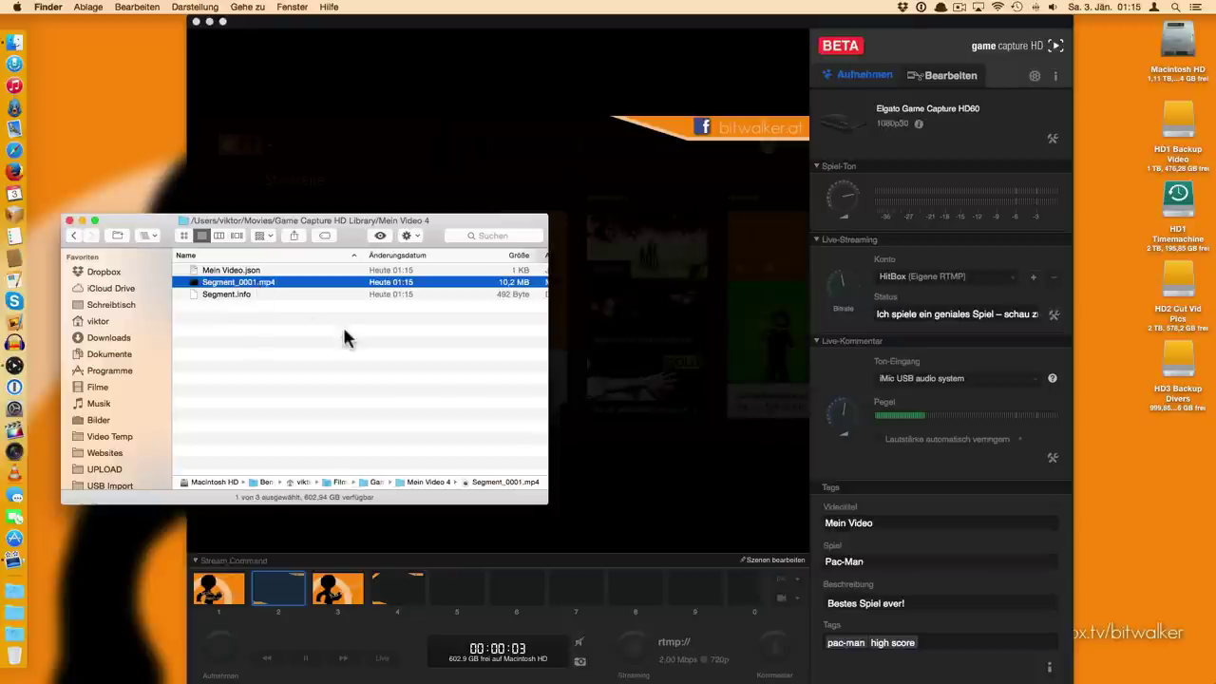
scroll(344, 333, "right", 3)
scroll(347, 337, "left", 3)
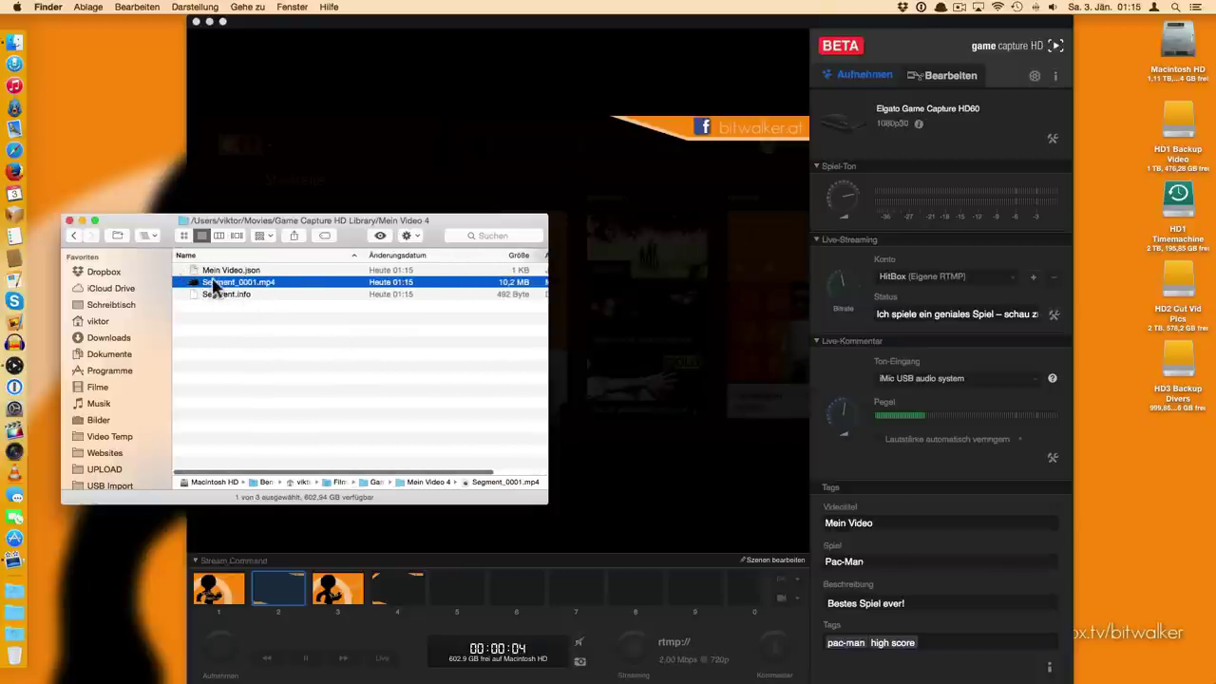
left_click(69, 220)
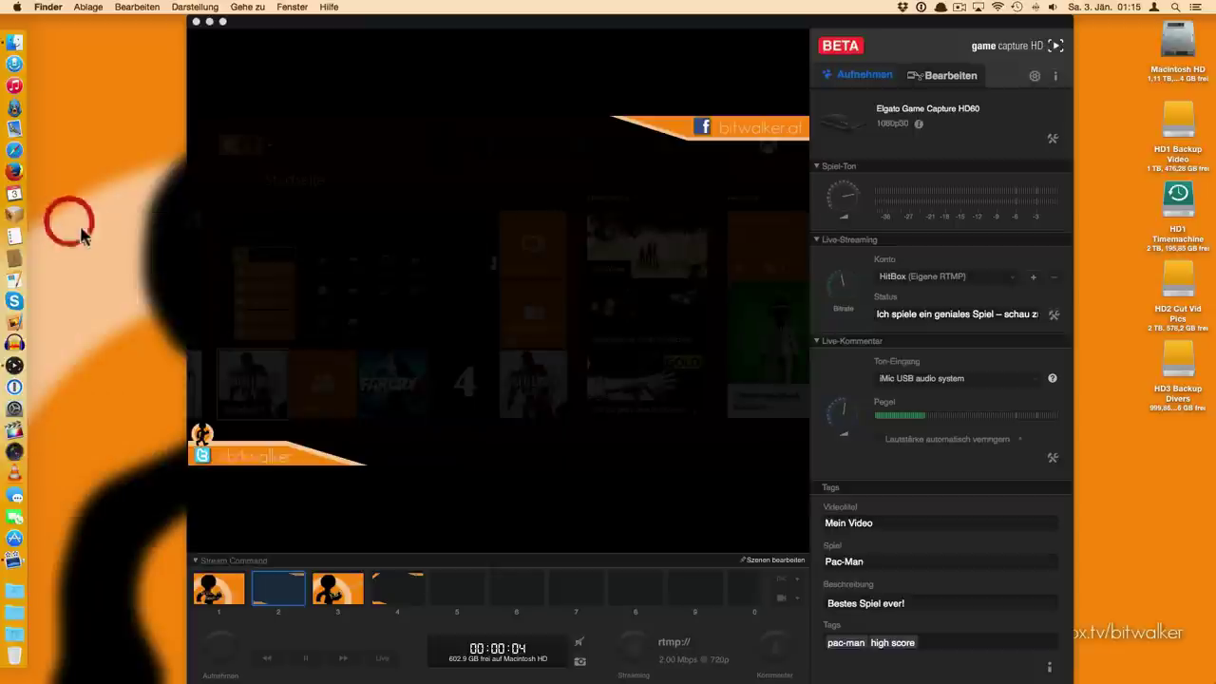
Re-enable the separate audio track for live commentary, and look at the sharing options in the Bearbeiten view before returning to the recording view
left_click(722, 651)
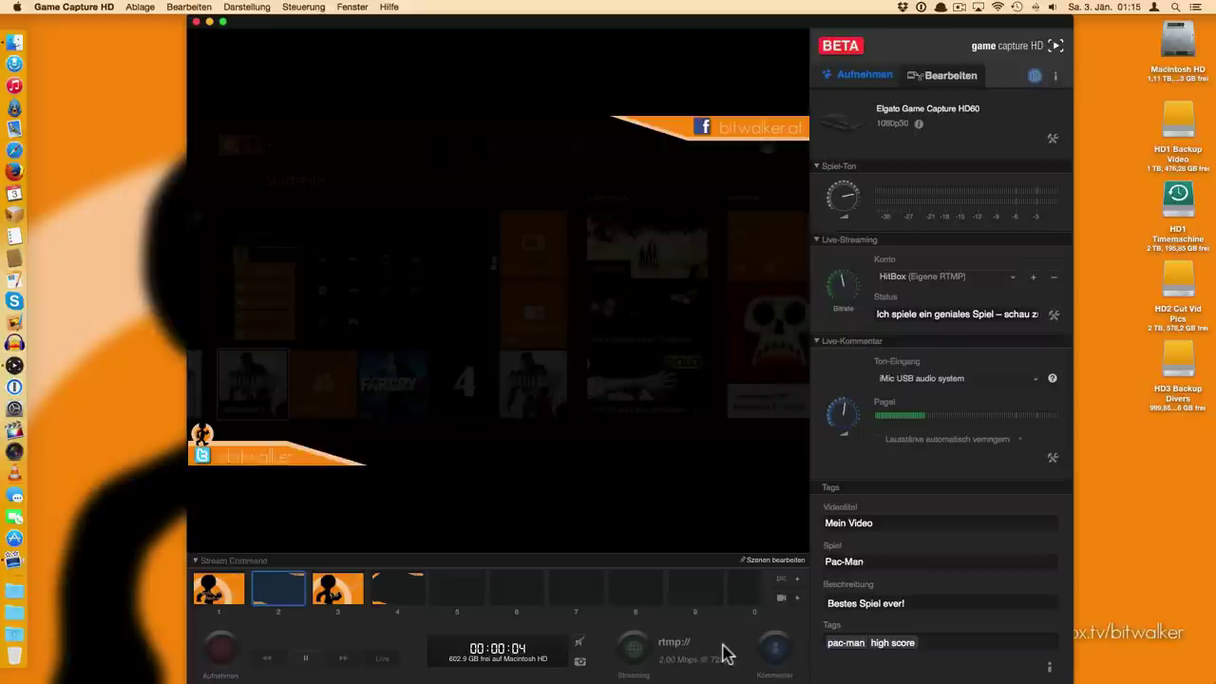
left_click(1034, 75)
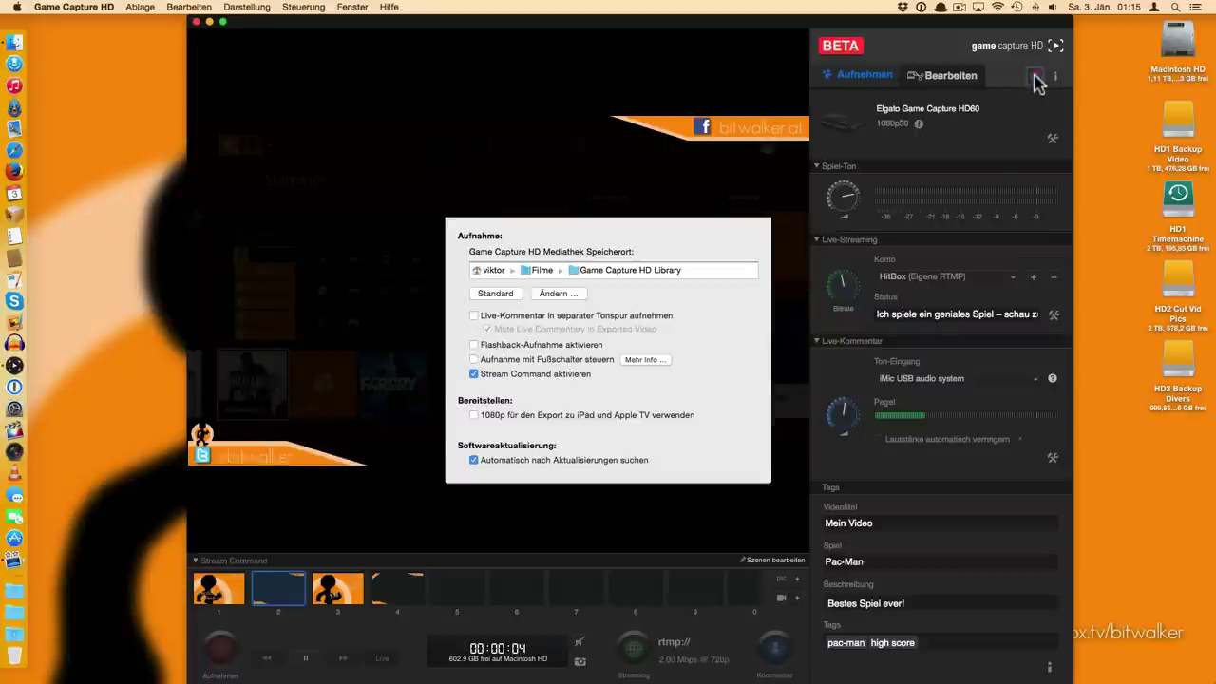
left_click(483, 316)
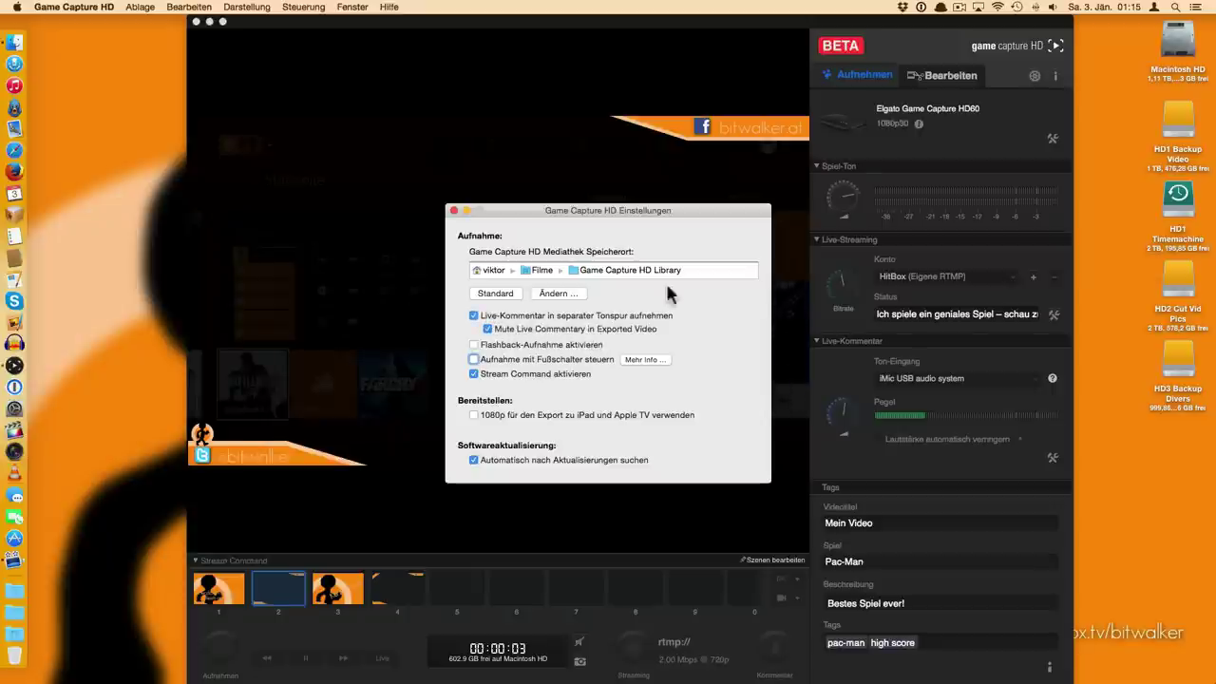
left_click(944, 76)
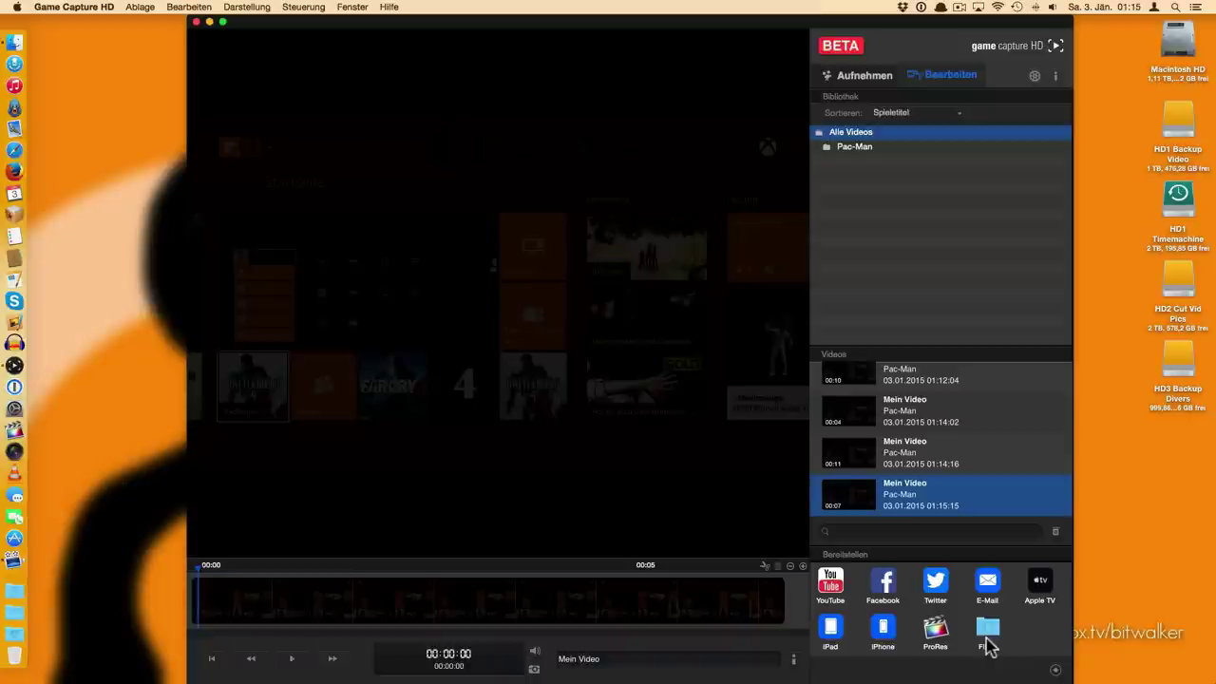
left_click(875, 78)
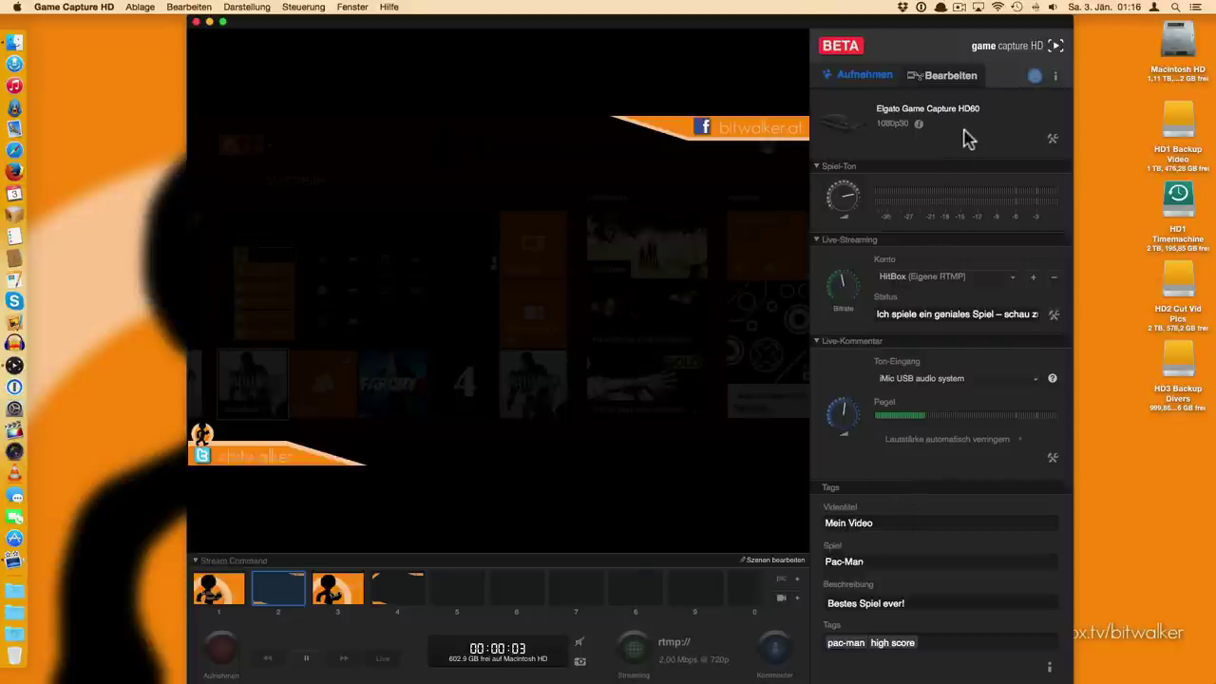
Enable Flashback recording in the program settings and record a clip starting about 12 seconds back in the buffer
left_click(1035, 76)
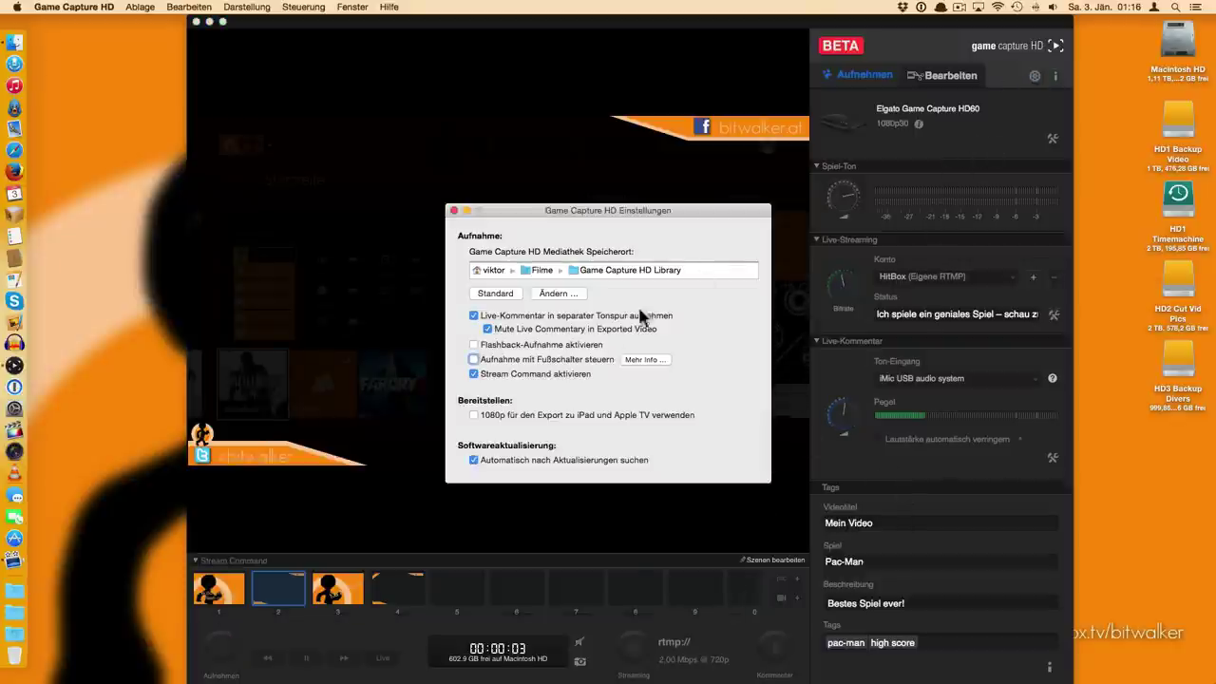
left_click(513, 350)
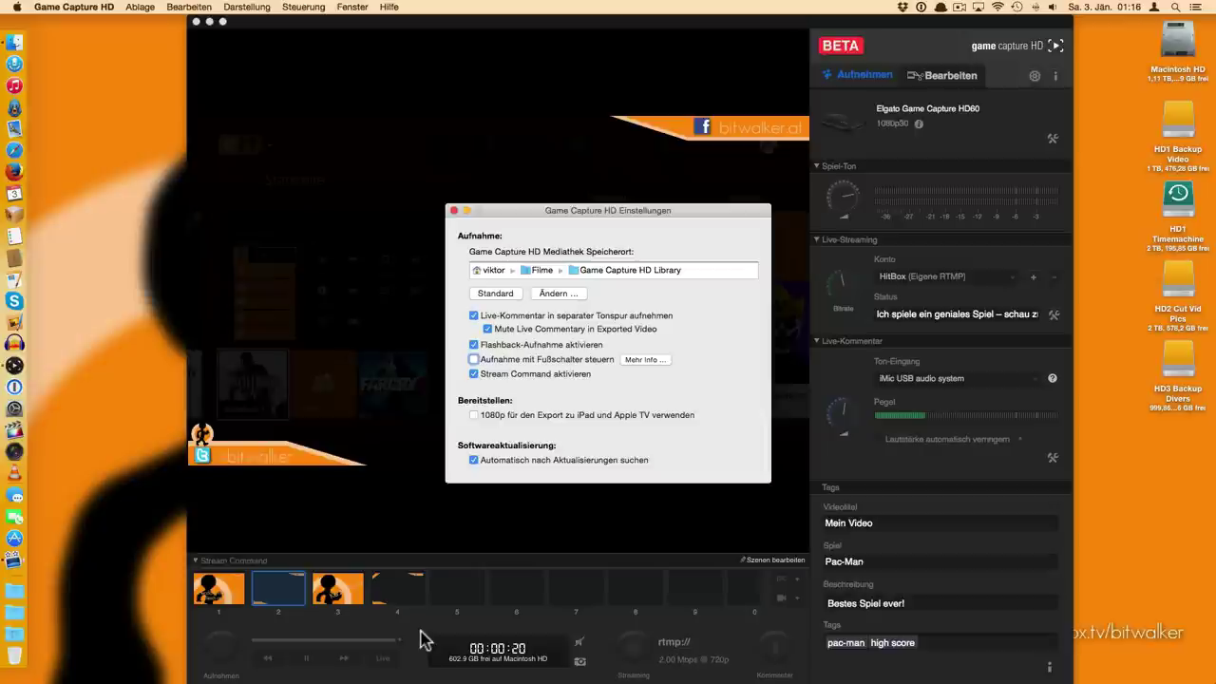
left_click_drag(396, 644, 320, 646)
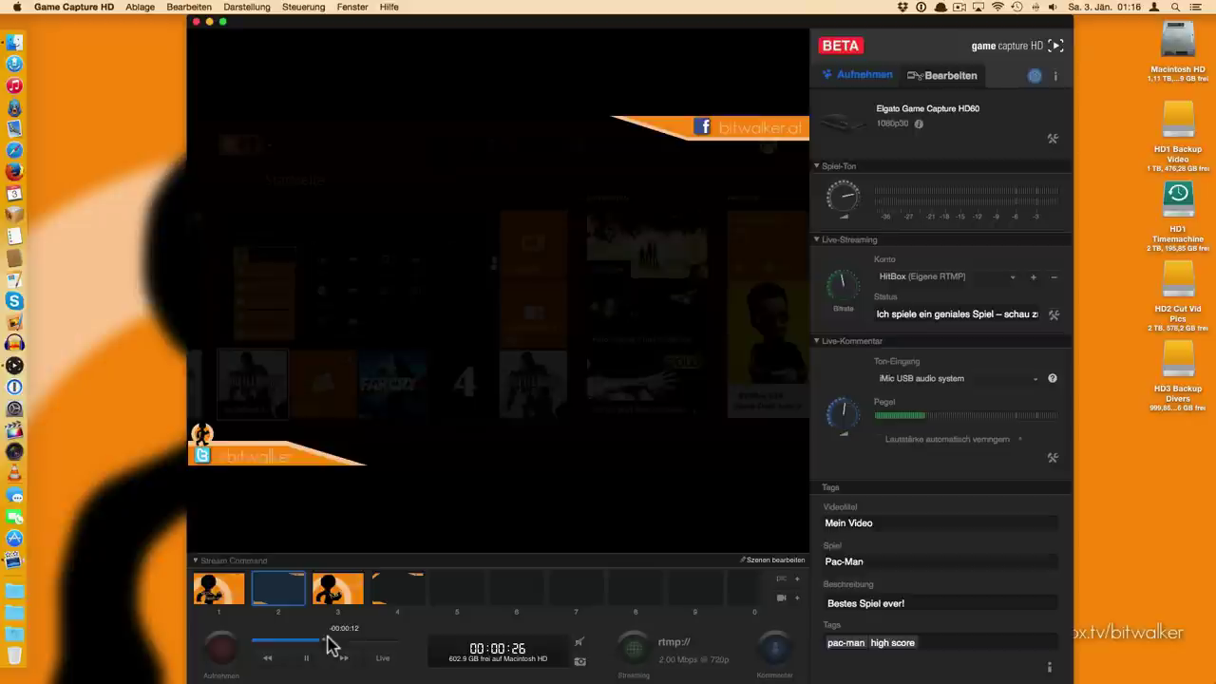
left_click(223, 652)
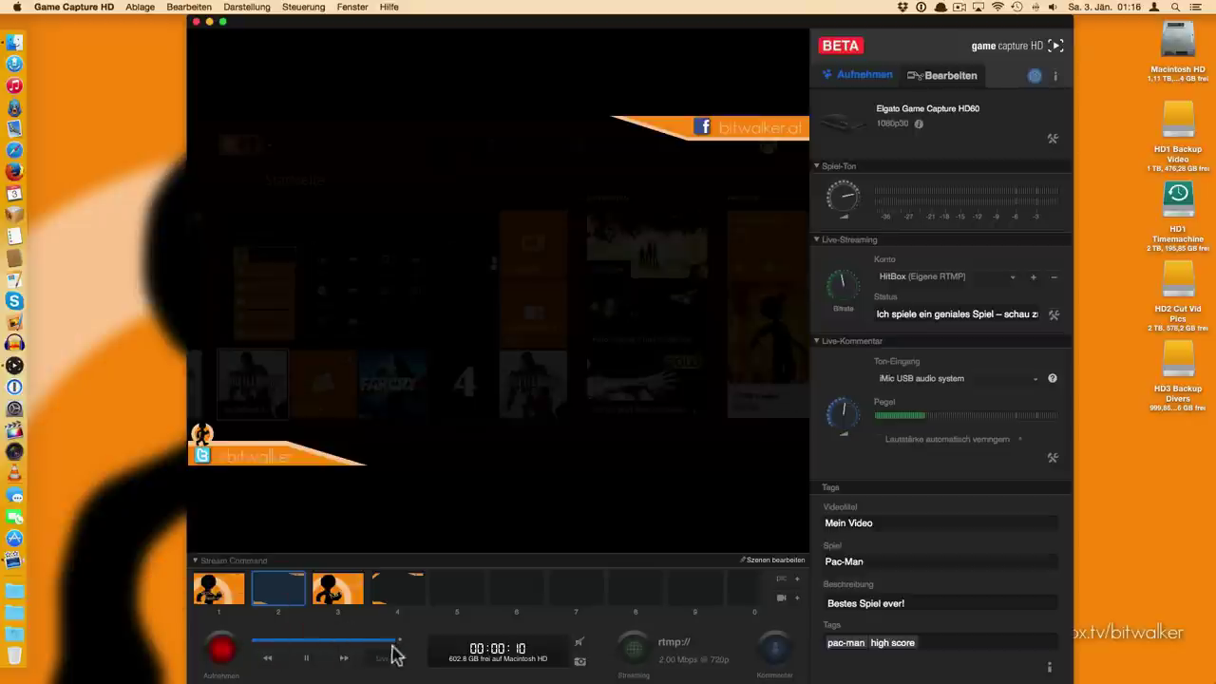
left_click(226, 653)
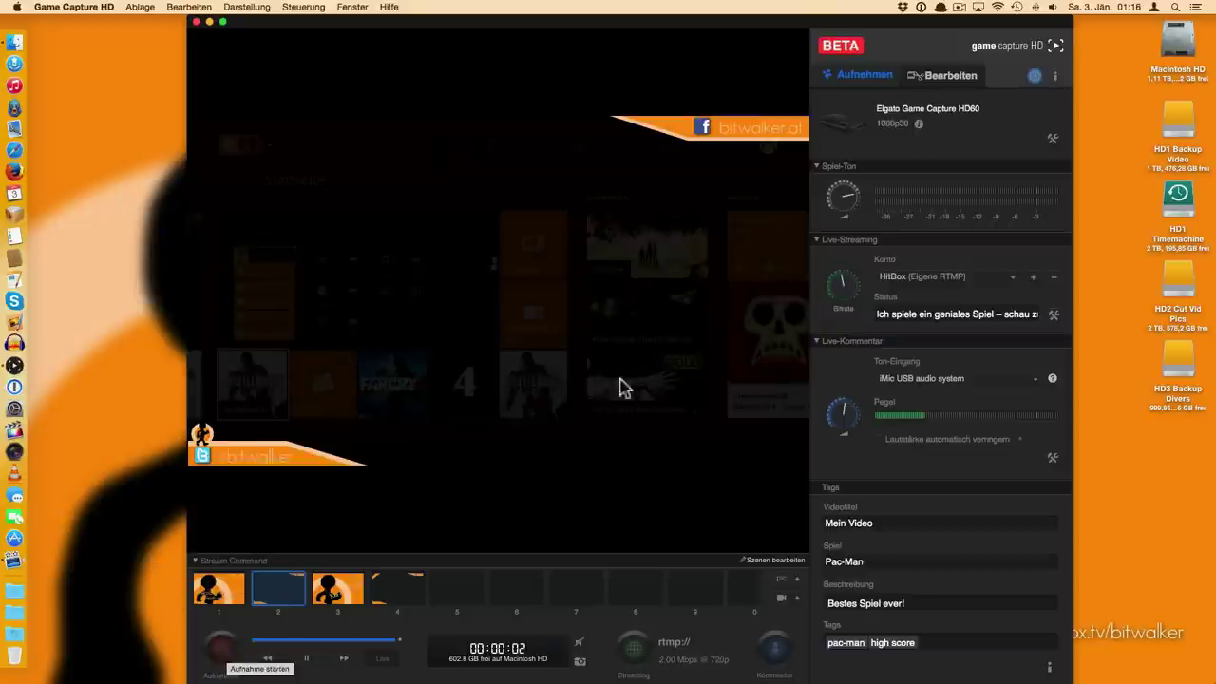
Turn off Stream Command in the program settings
left_click(1036, 76)
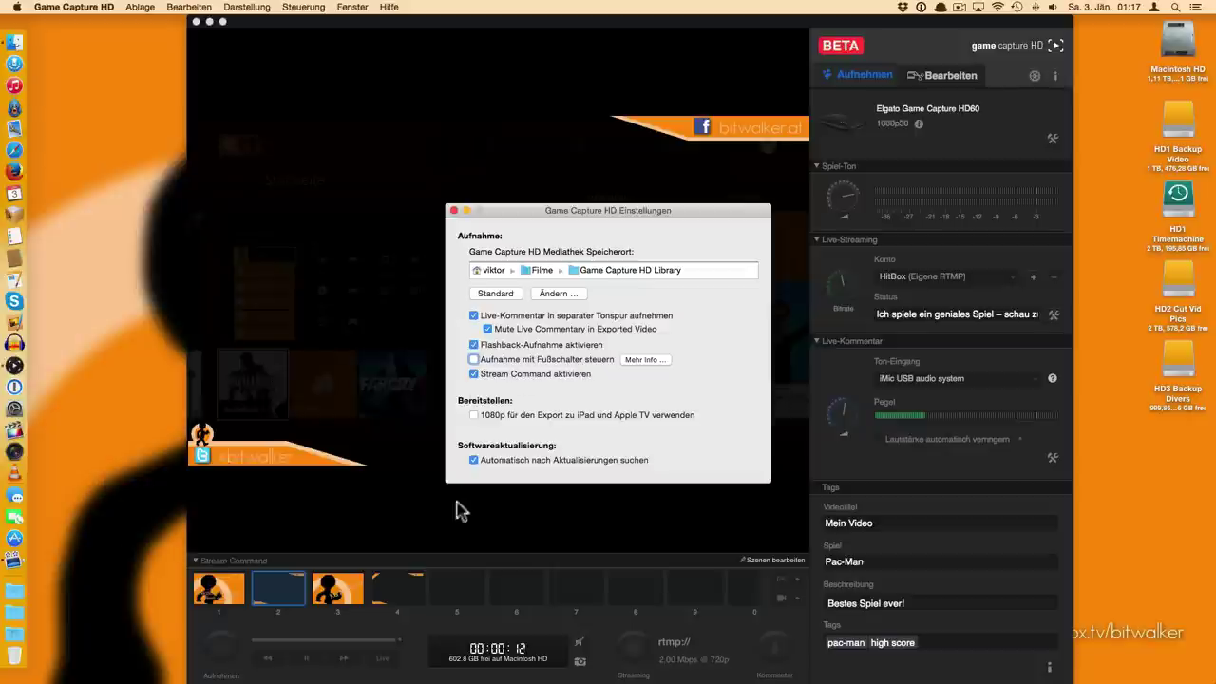
left_click(474, 374)
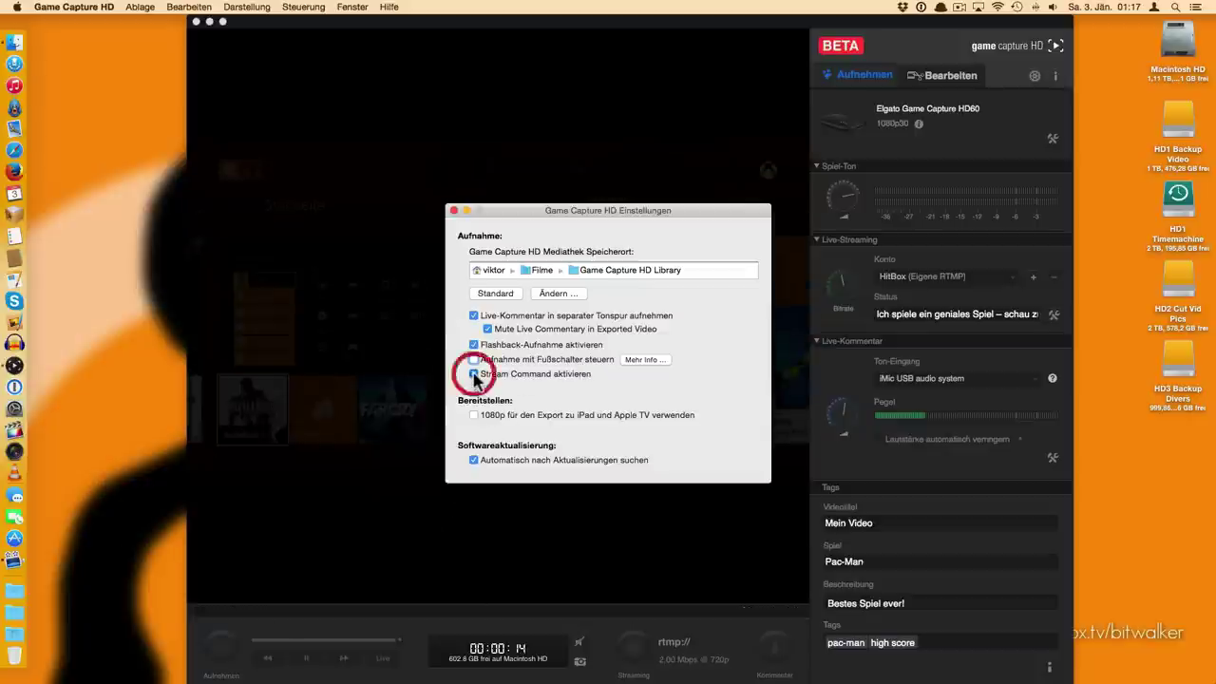
Turn Stream Command back on in the program settings and close the settings window
left_click(474, 375)
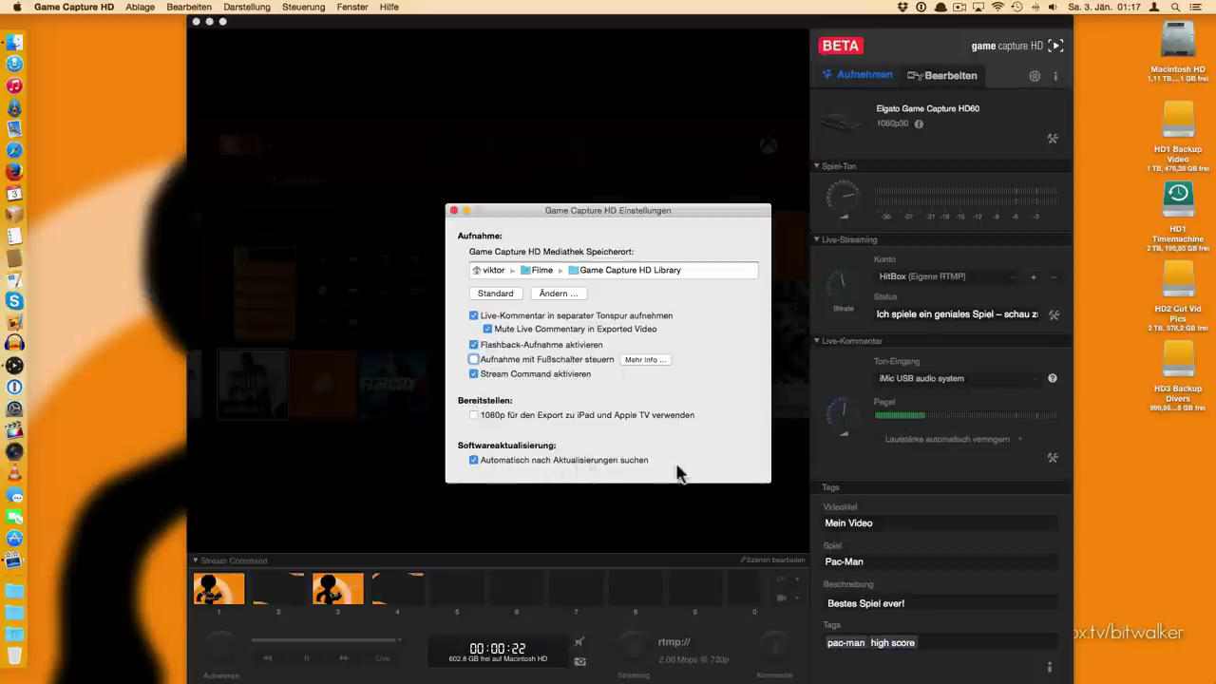
left_click(454, 211)
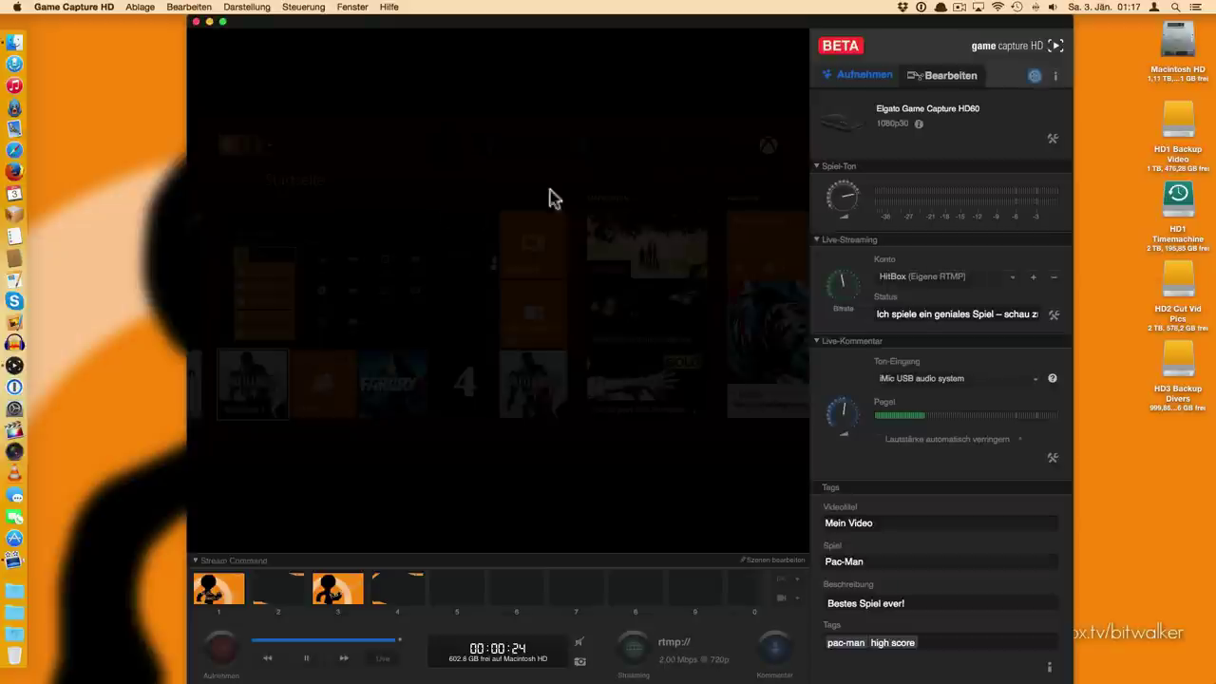
Open the Game Capture HD60 device settings, look at the input device choices, and switch analog audio on and off again
left_click(1053, 140)
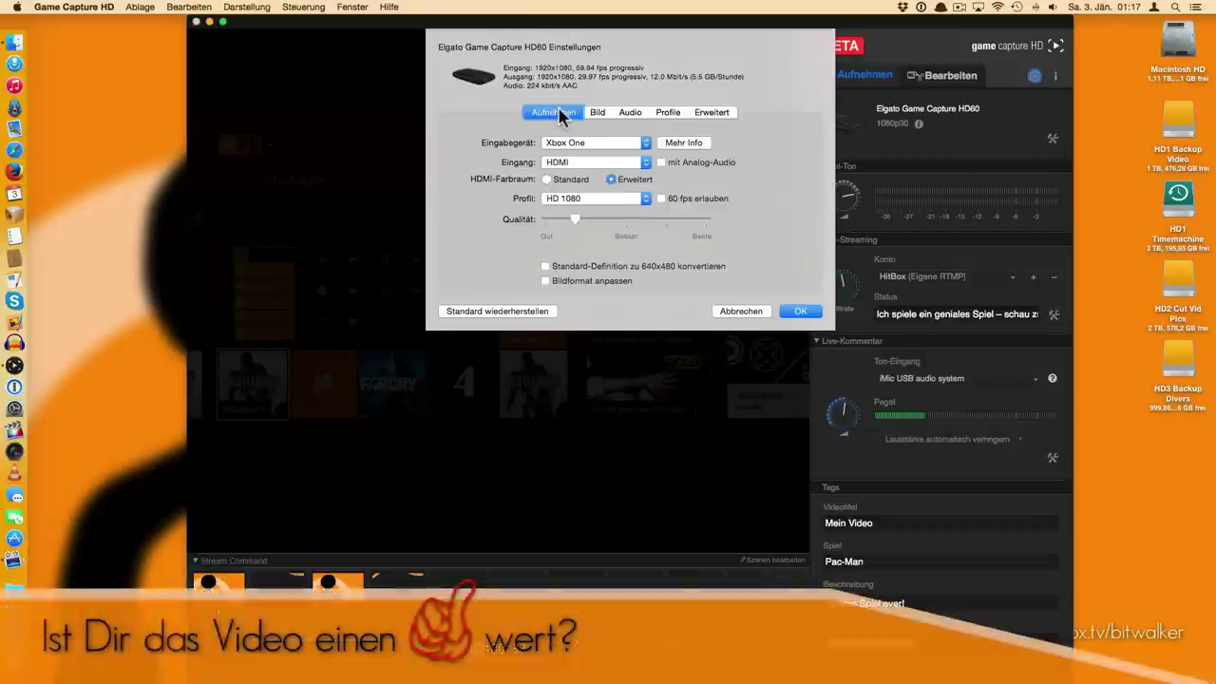
left_click(604, 150)
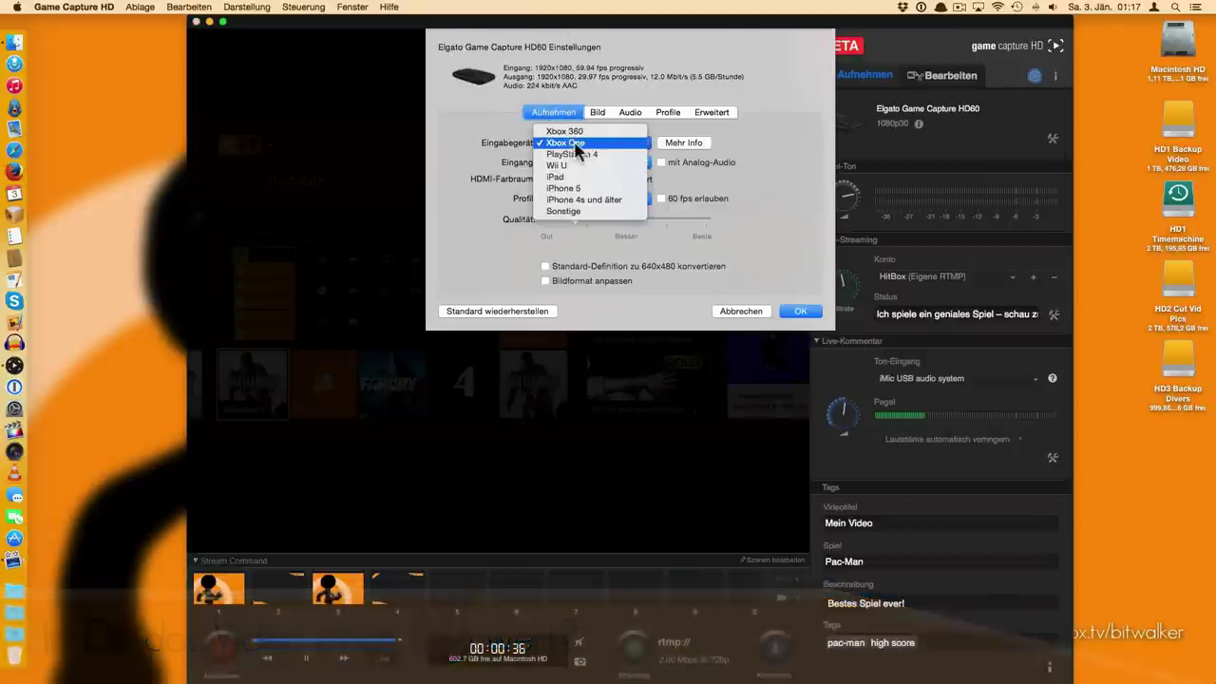
left_click(532, 188)
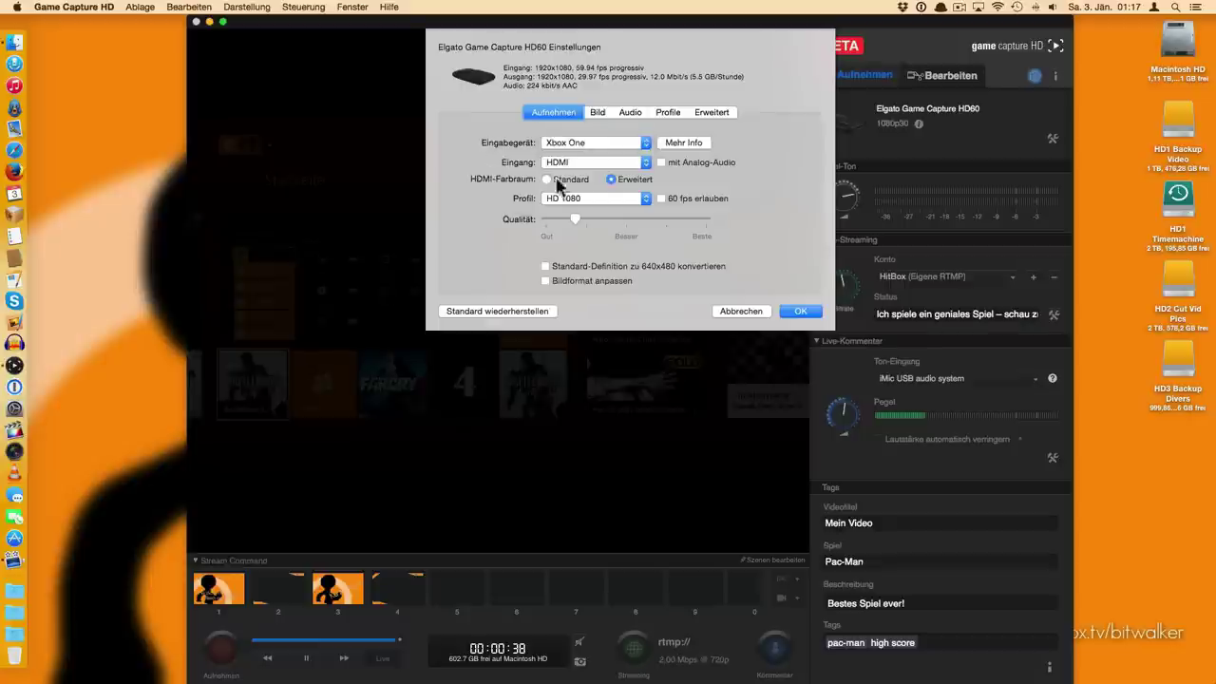
left_click(691, 167)
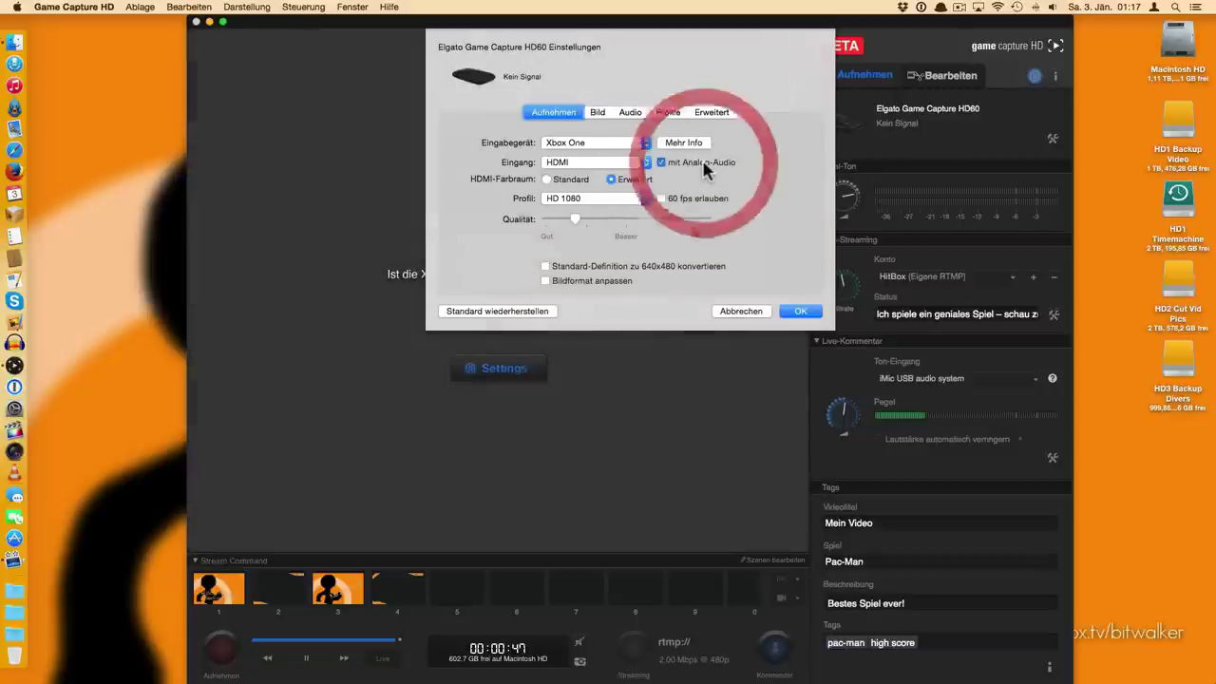
left_click(704, 167)
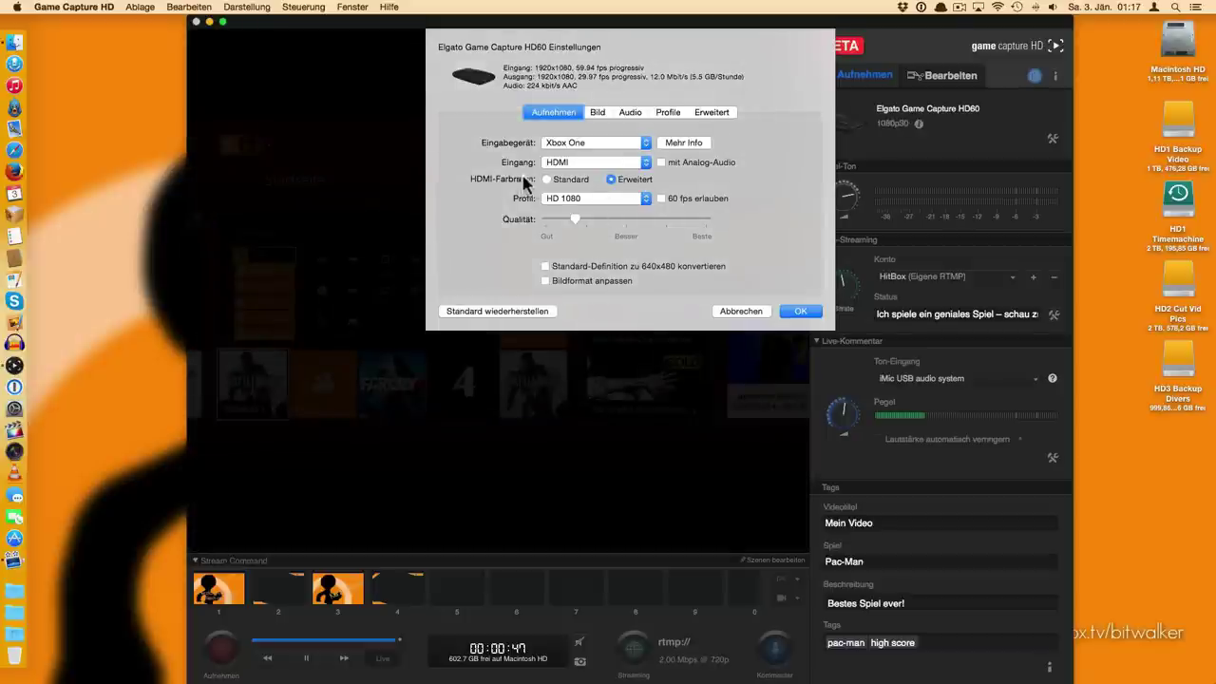
Try the Standard HDMI colour space, return to Erweitert, and check the profile choices while keeping HD 1080
left_click(568, 186)
left_click(620, 184)
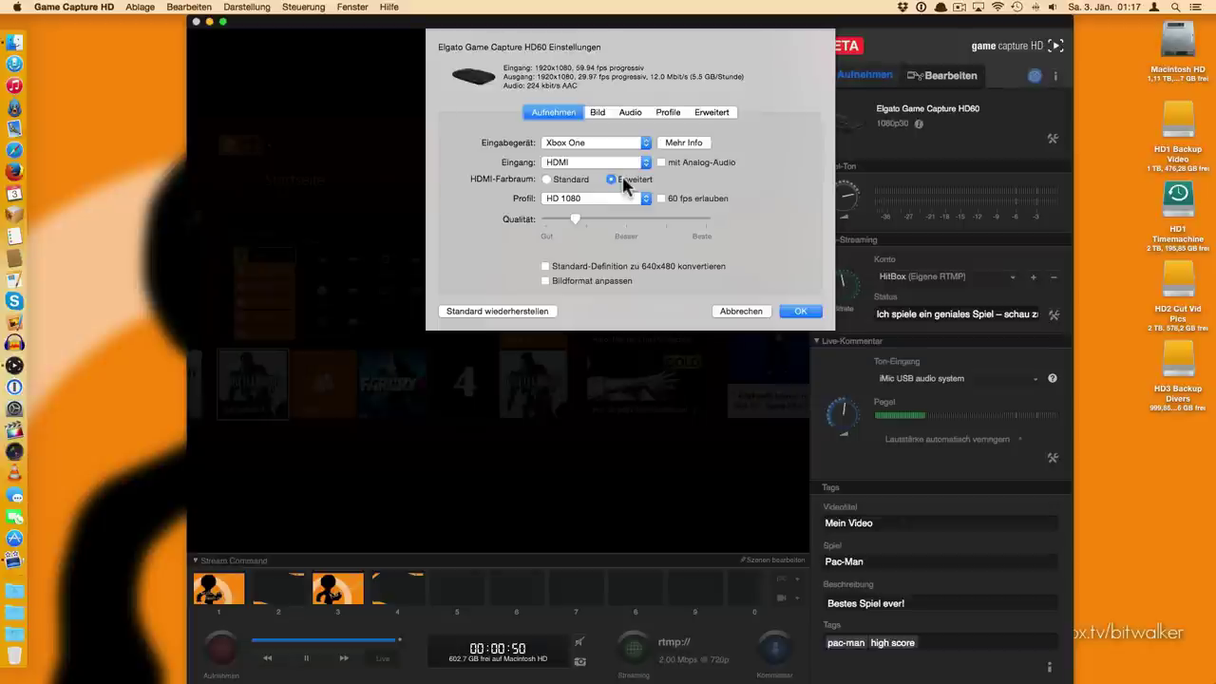
left_click(627, 200)
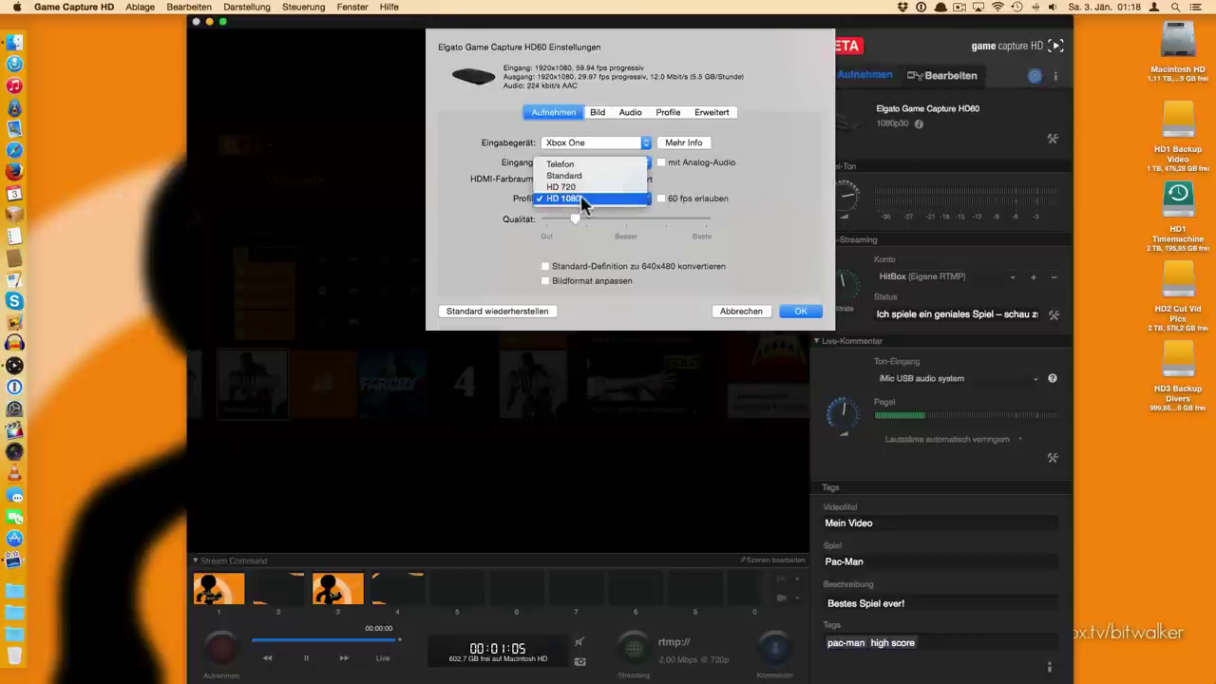
left_click(581, 197)
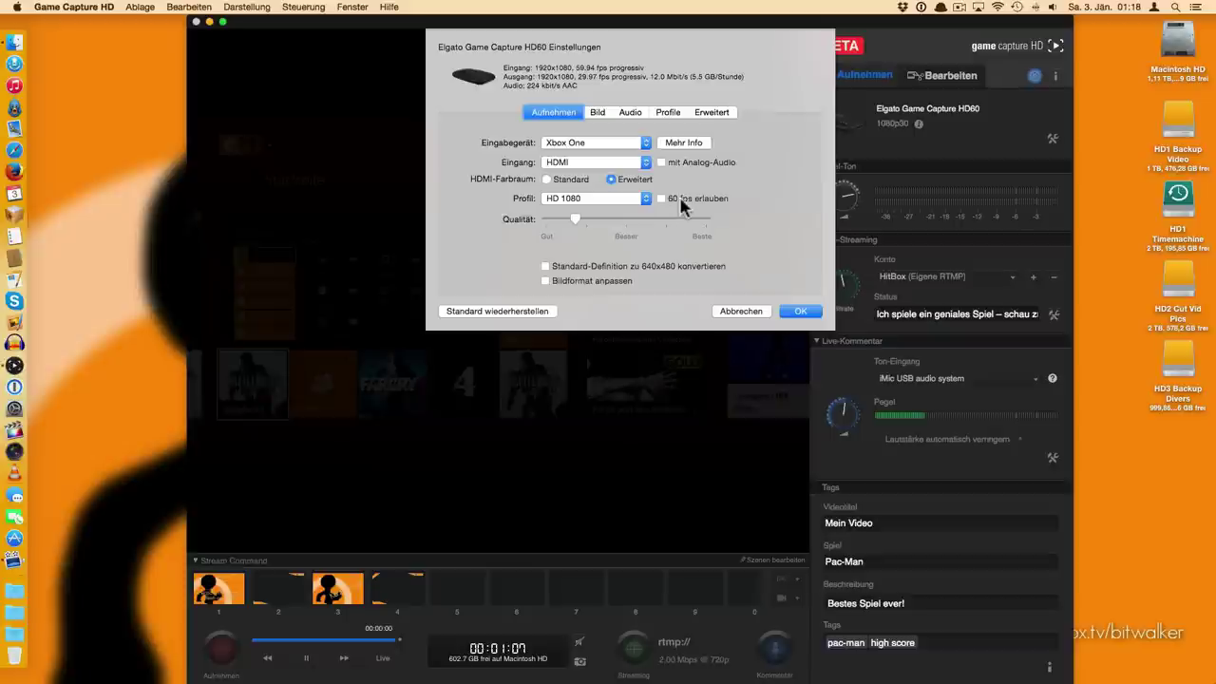
mouse_move(682, 207)
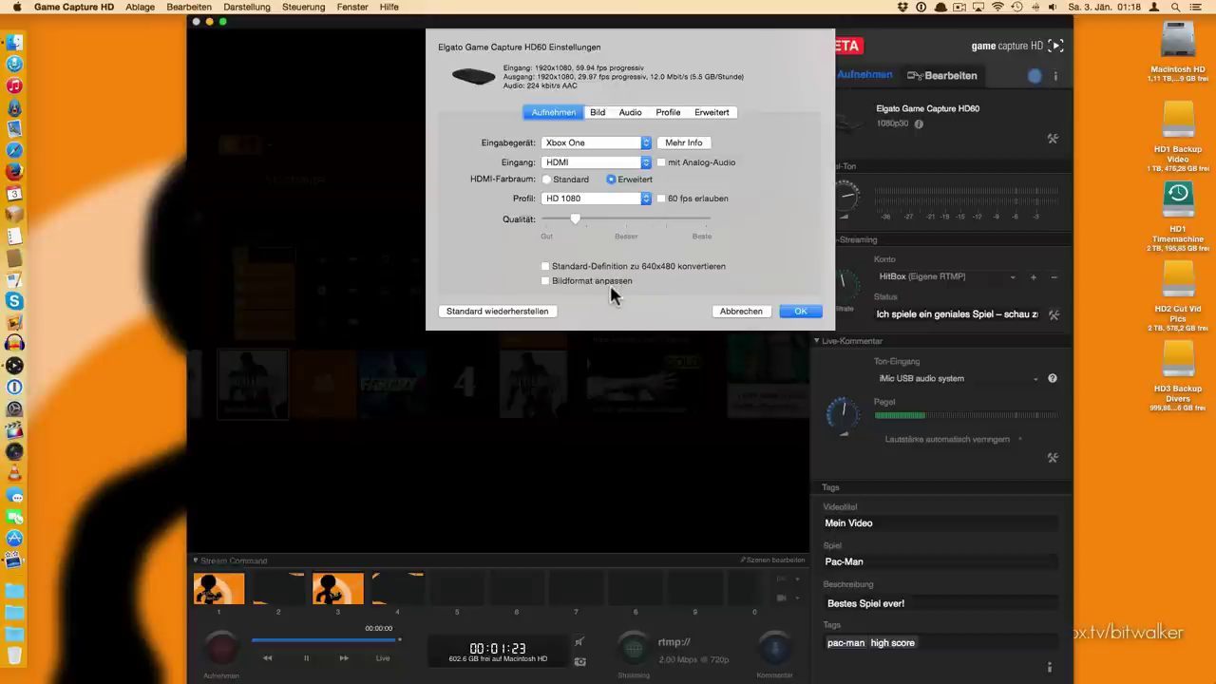
Look through the device's Bild, Audio, Profile and Erweitert settings, and close the device settings without saving
left_click(598, 113)
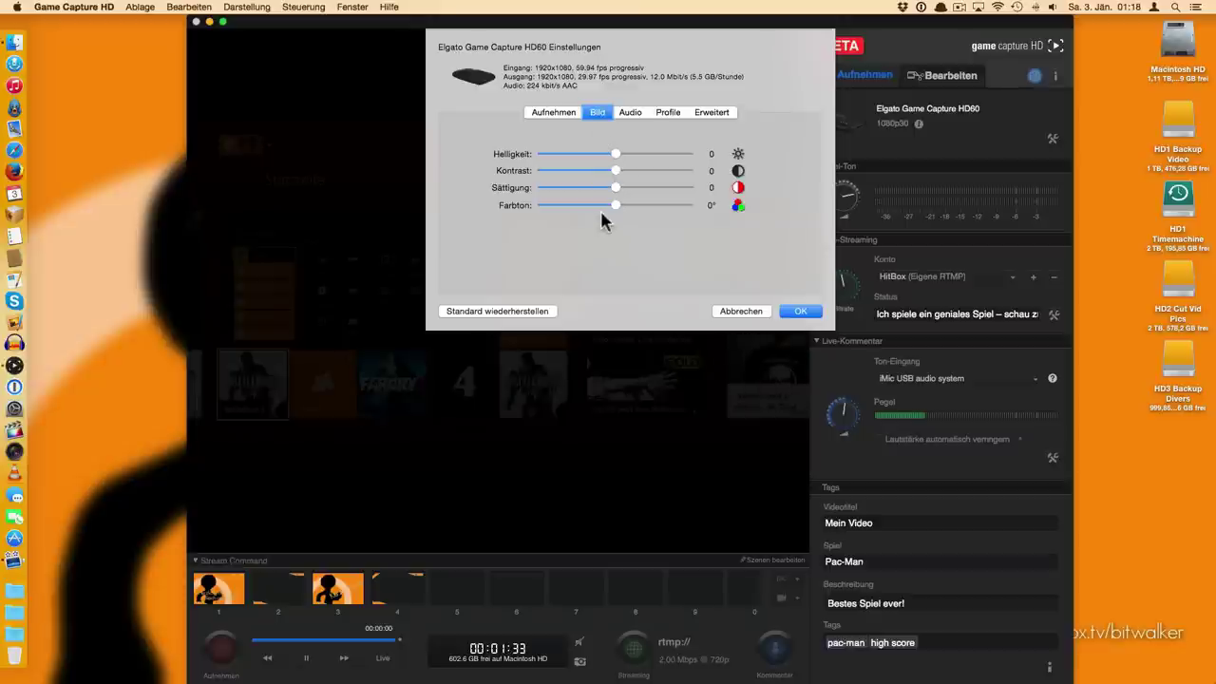
left_click(631, 114)
left_click(670, 115)
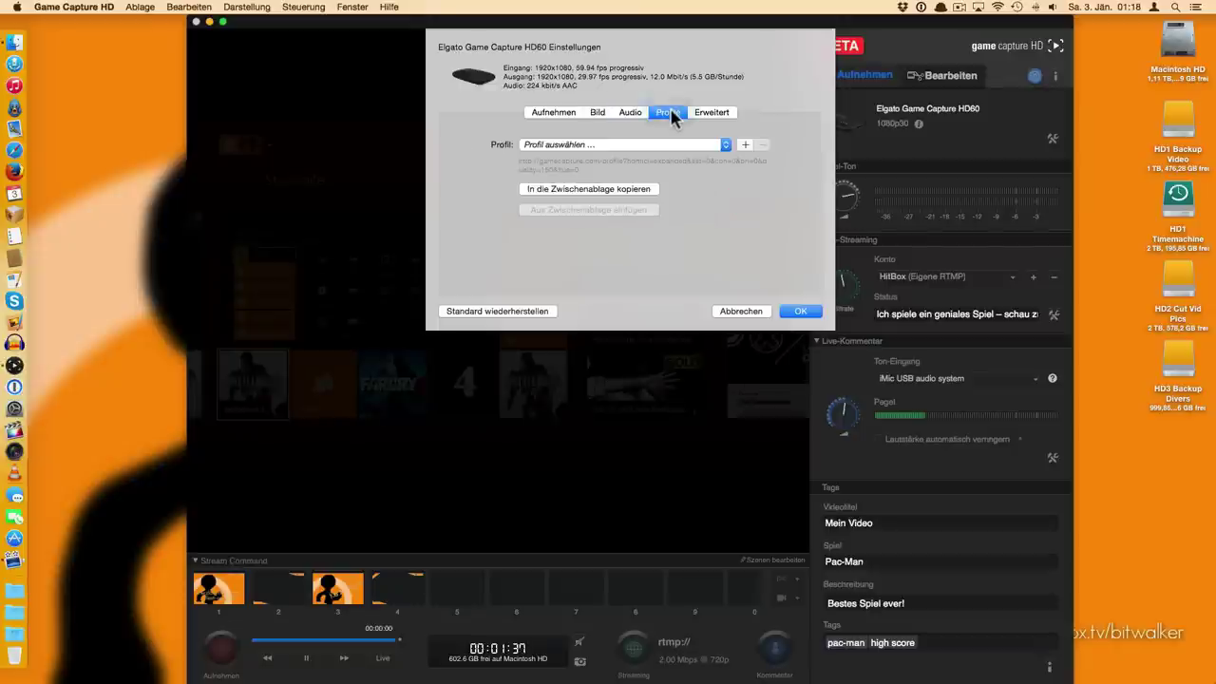
left_click(643, 140)
left_click(728, 195)
left_click(715, 113)
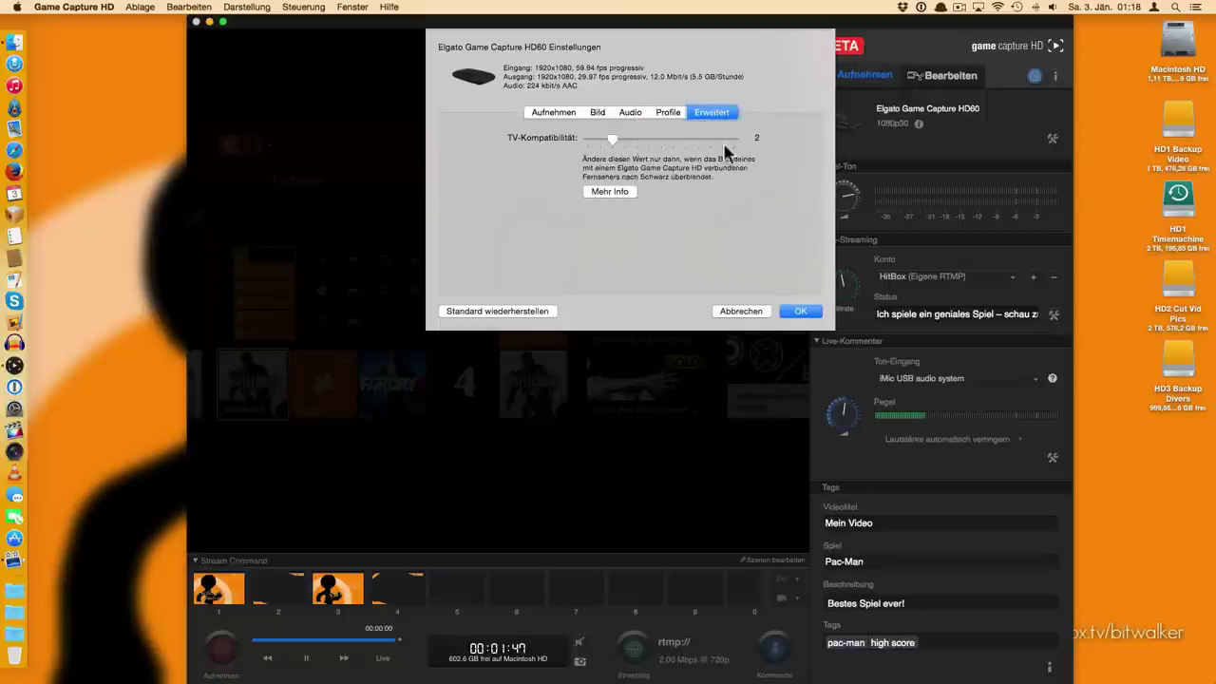
left_click(750, 314)
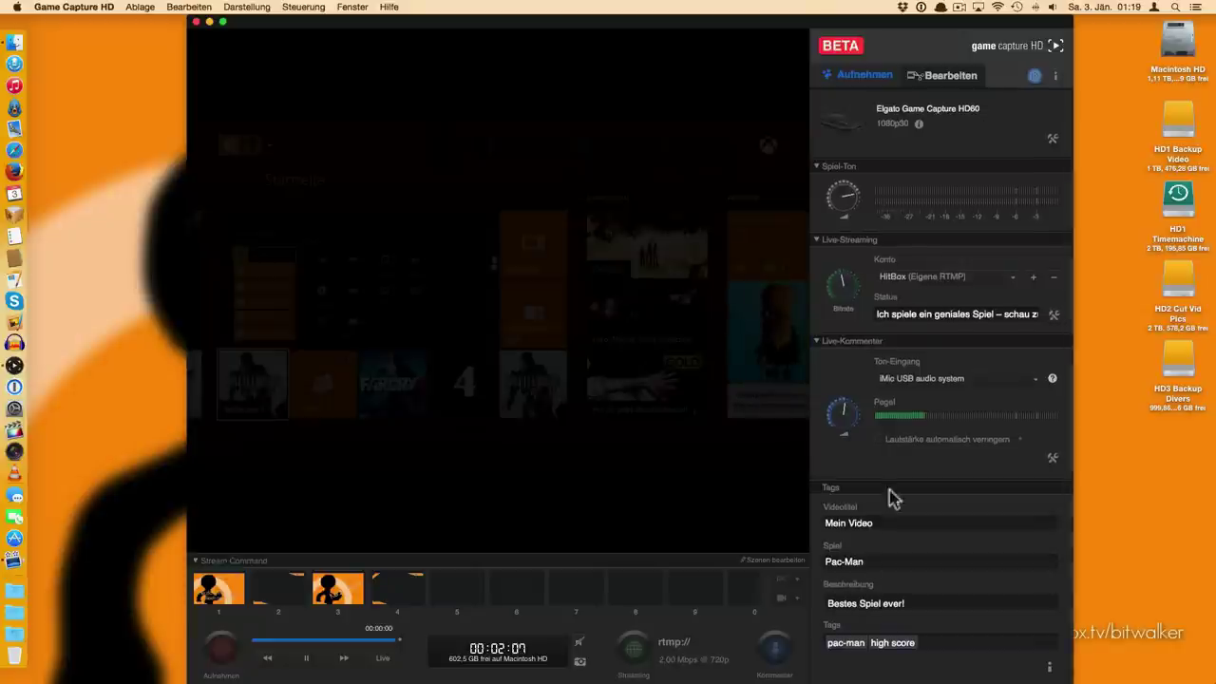
Switch live commentary on to watch the audio levels, and switch it off again
left_click(776, 650)
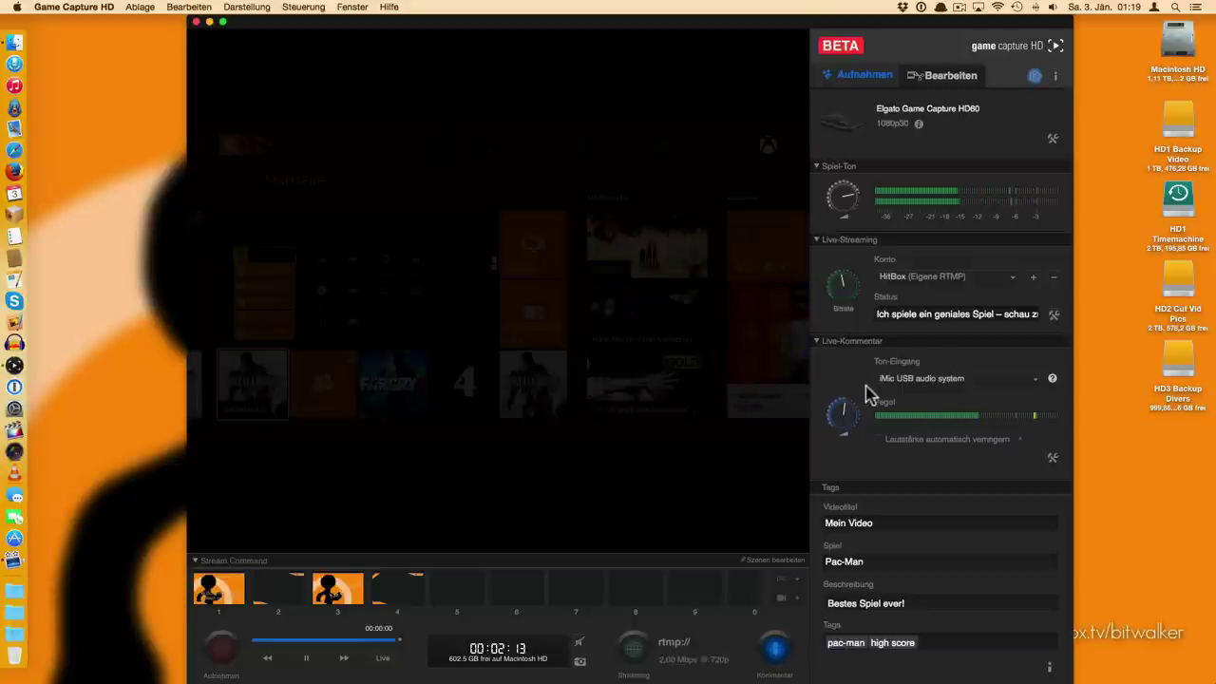
left_click(775, 655)
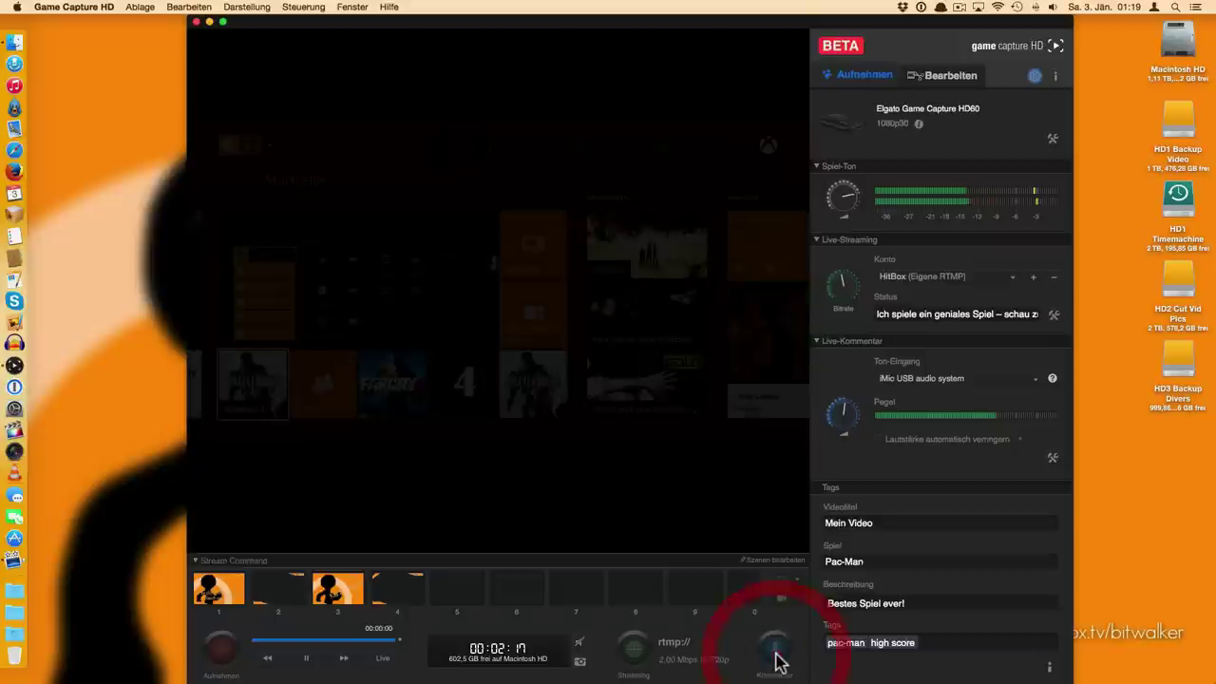